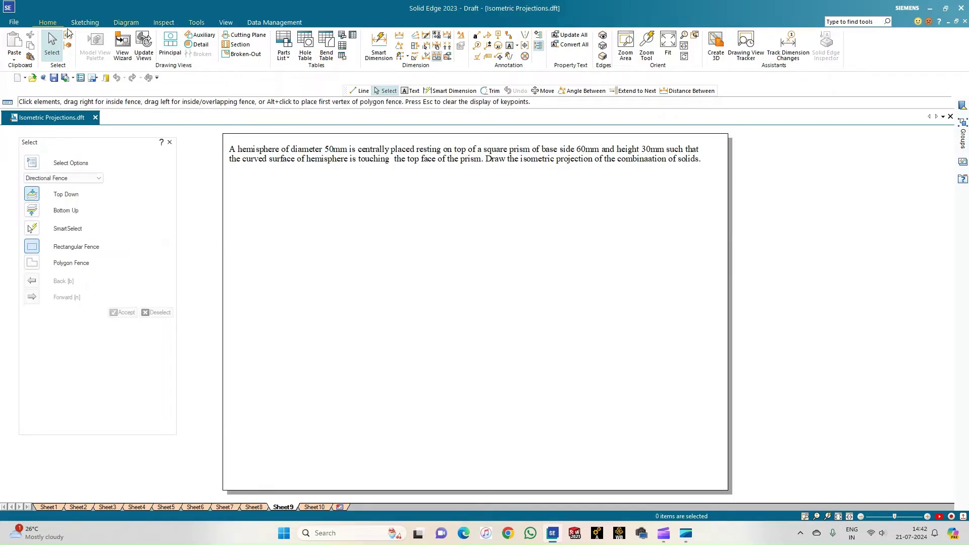
# Step: Draw a horizontal reference line across the left part of the sheet with a 0.18 mm line width
pyautogui.click(85, 24)
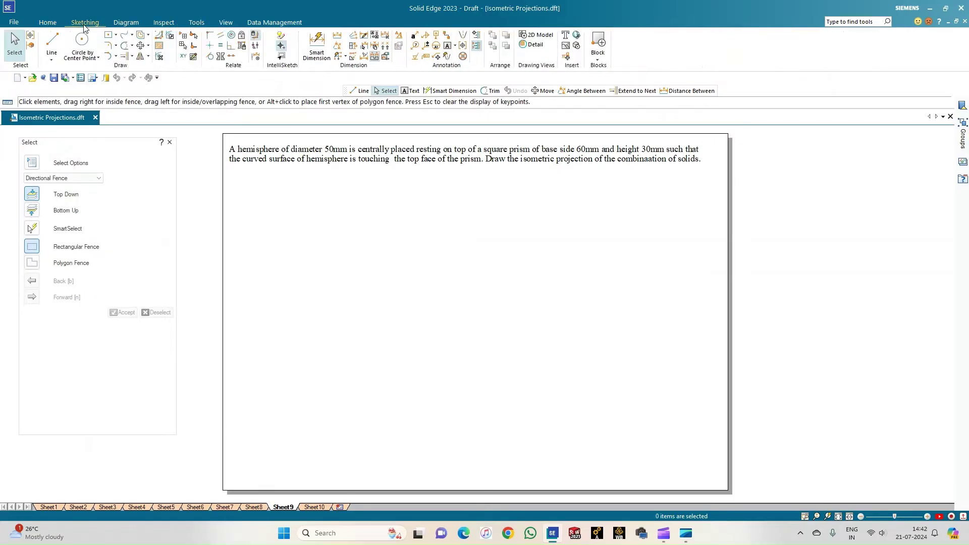
pyautogui.click(51, 40)
pyautogui.click(121, 313)
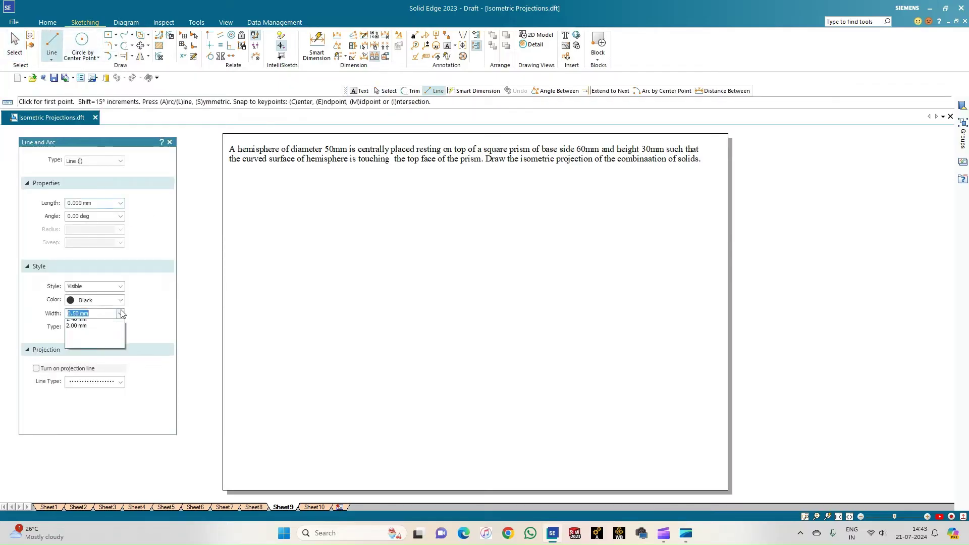
pyautogui.click(93, 330)
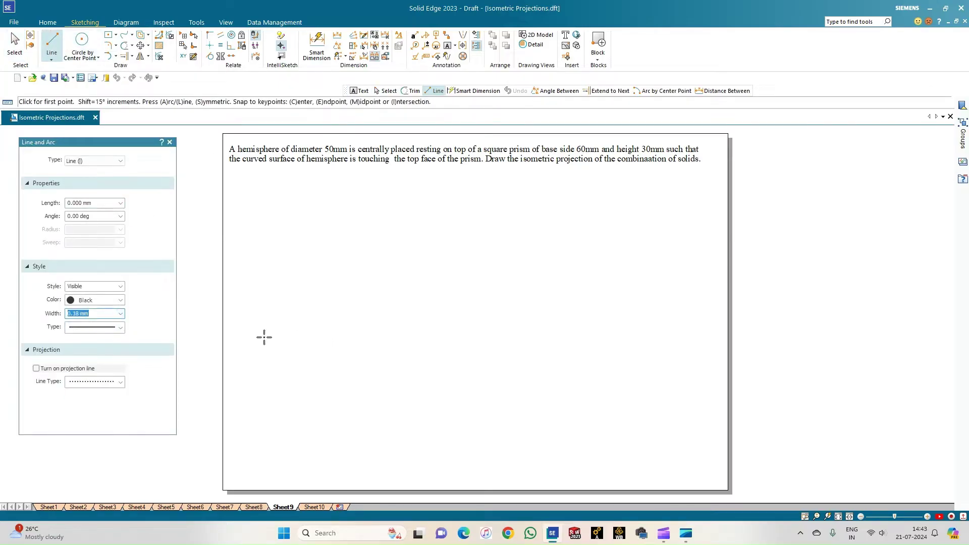
pyautogui.click(242, 337)
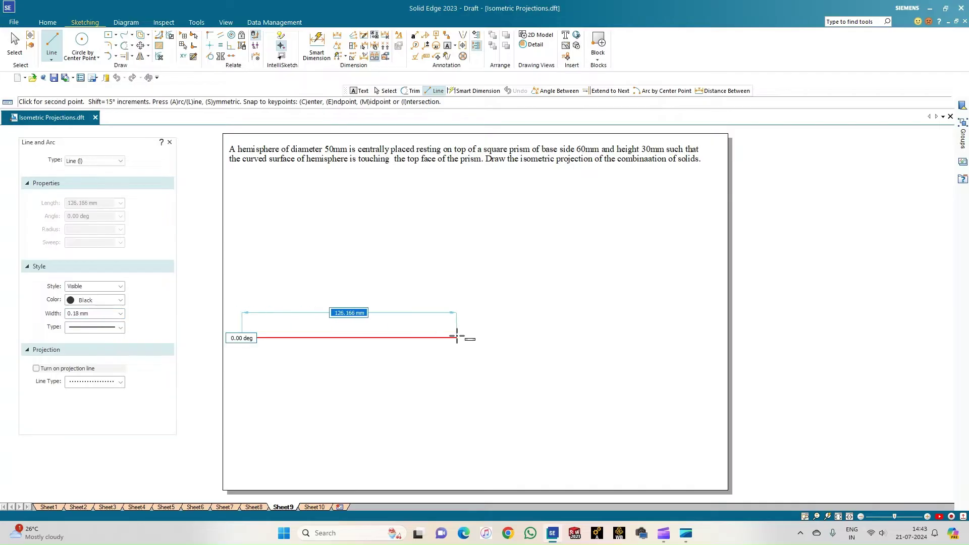
pyautogui.click(423, 338)
pyautogui.rightClick(303, 289)
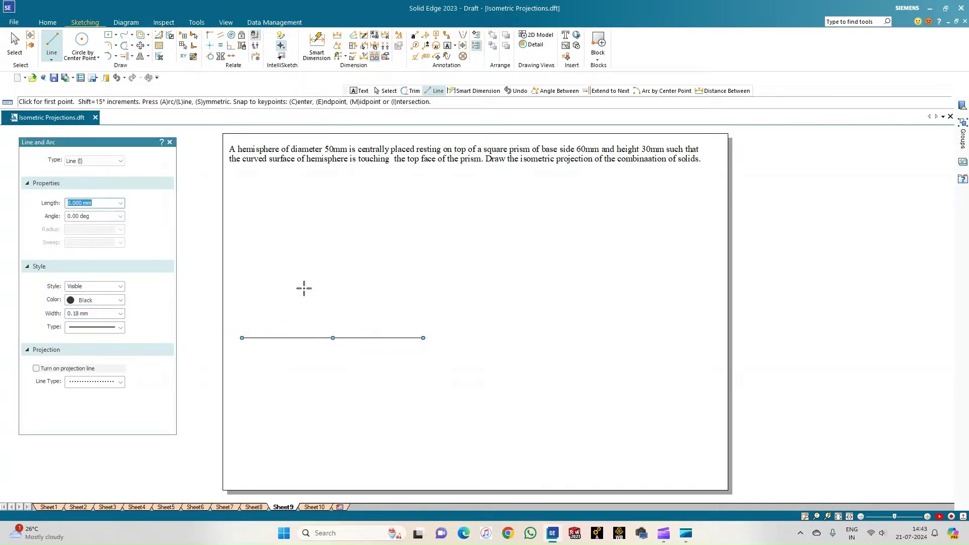
# Step: Draw a 60 by 60 mm centre-point square with 0.50 mm line width, centred below the reference line's midpoint
pyautogui.click(120, 313)
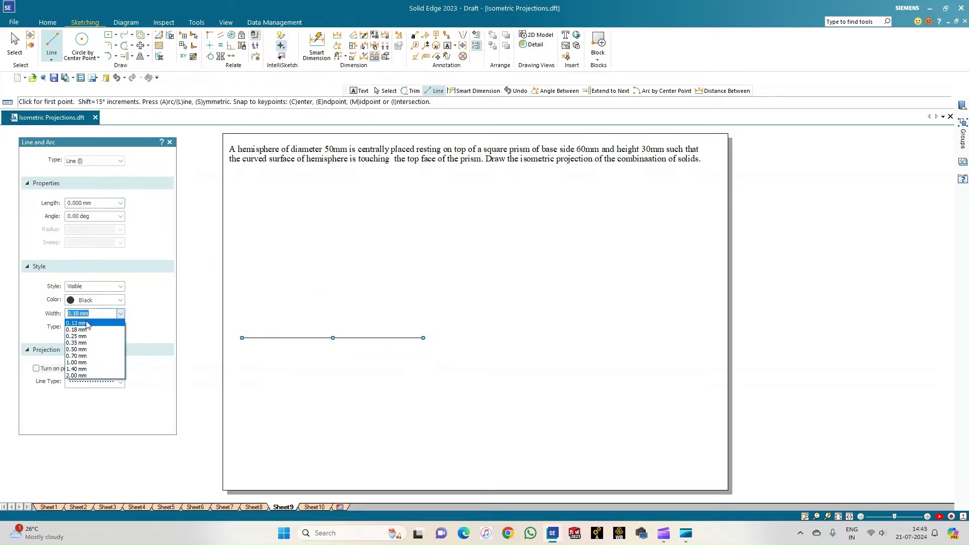
pyautogui.click(84, 349)
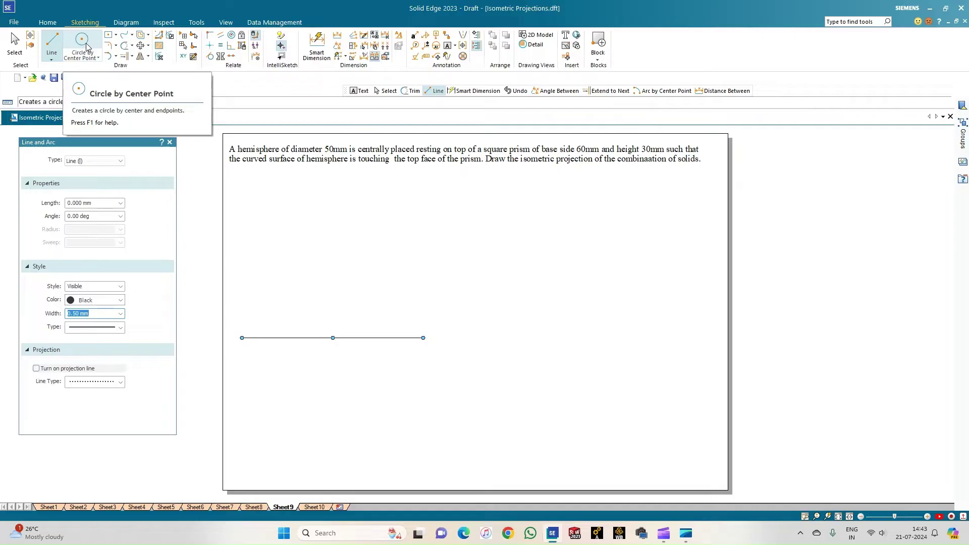
pyautogui.click(107, 41)
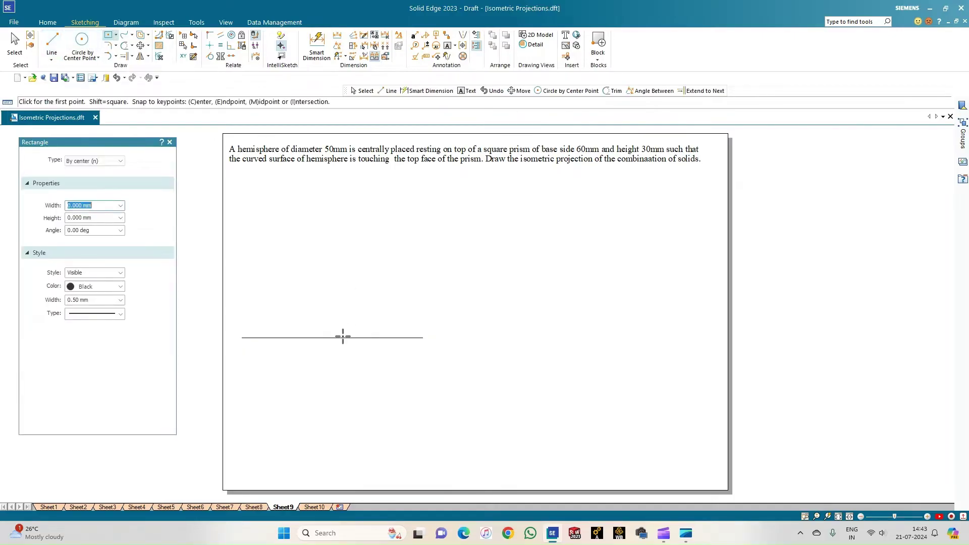
pyautogui.click(332, 404)
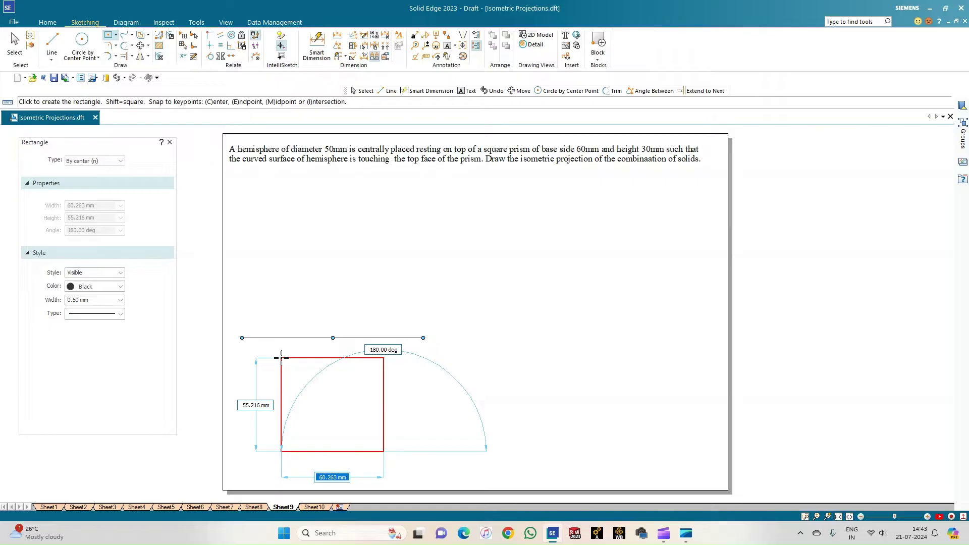
pyautogui.write('60')
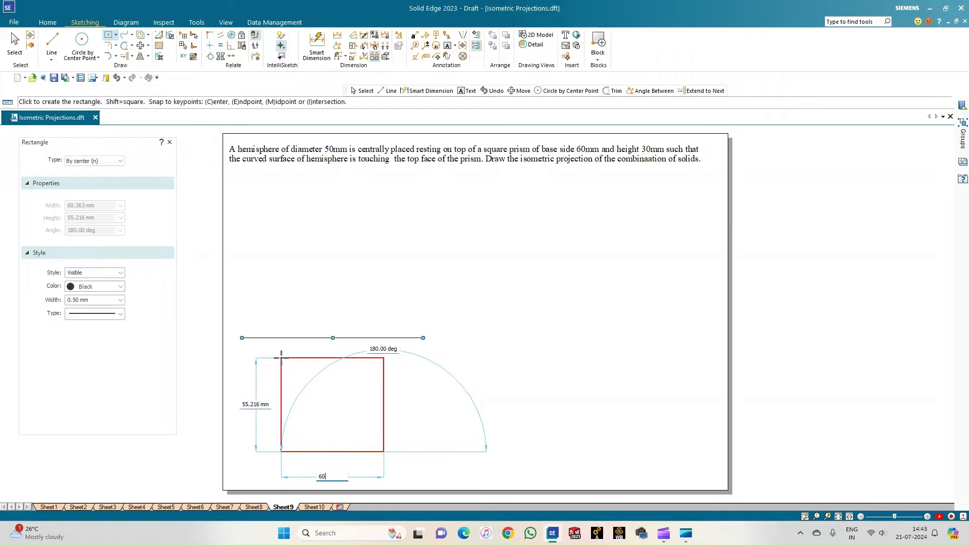
pyautogui.press('Tab')
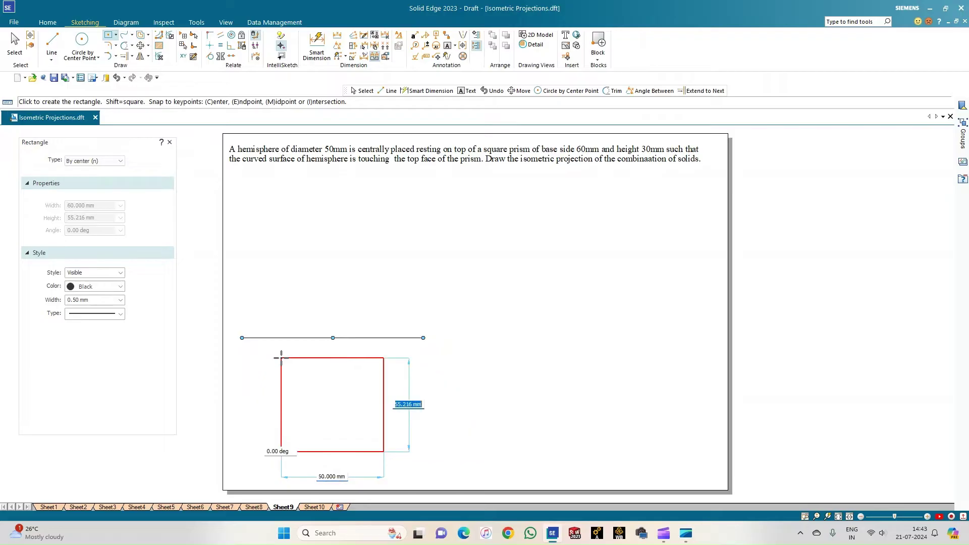
pyautogui.write('60')
pyautogui.press('Tab')
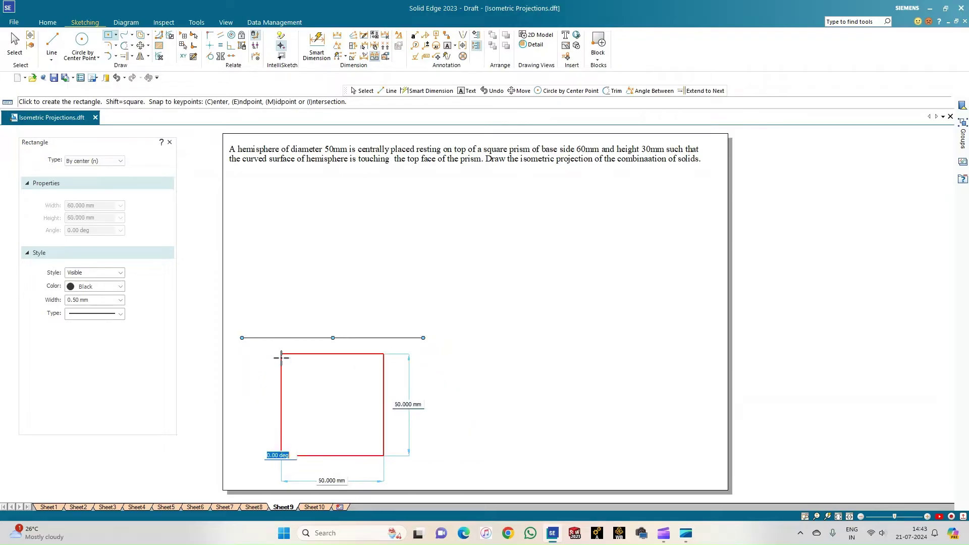
pyautogui.click(281, 357)
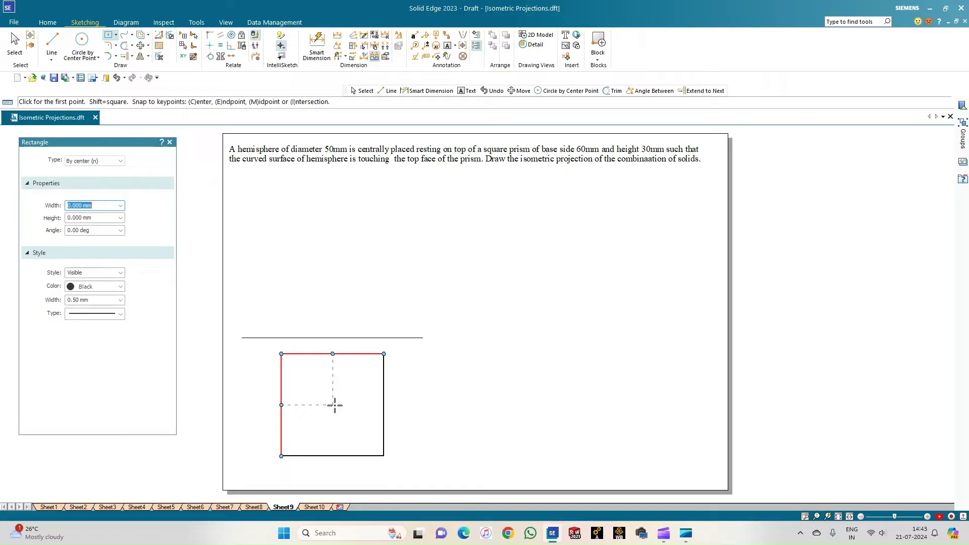
# Step: Draw a 50 mm diameter circle centred in the square
pyautogui.click(81, 41)
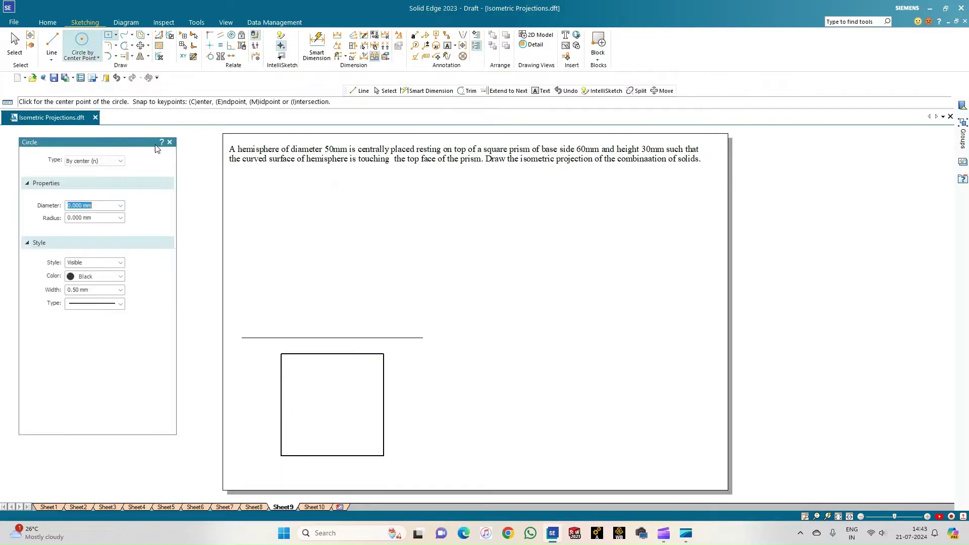
pyautogui.click(330, 403)
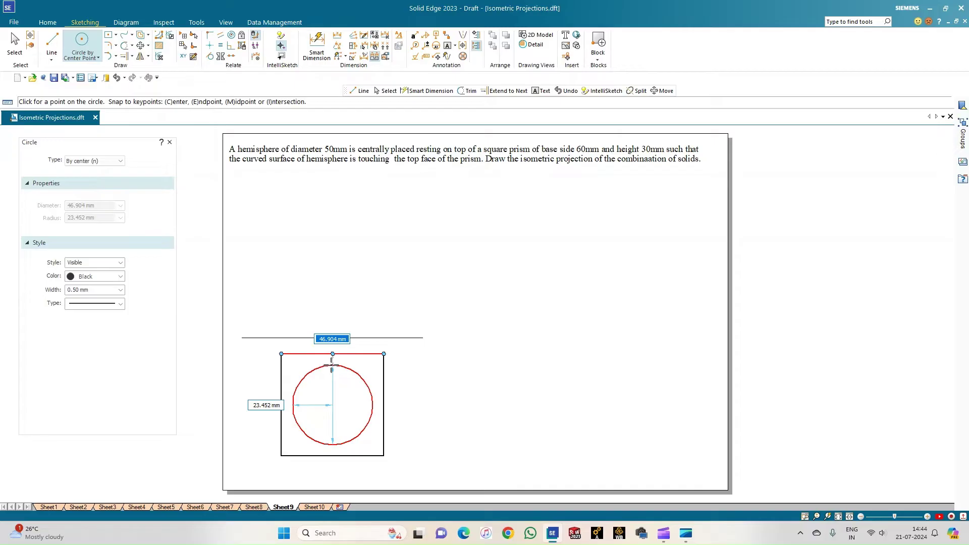
pyautogui.write('50')
pyautogui.press('Return')
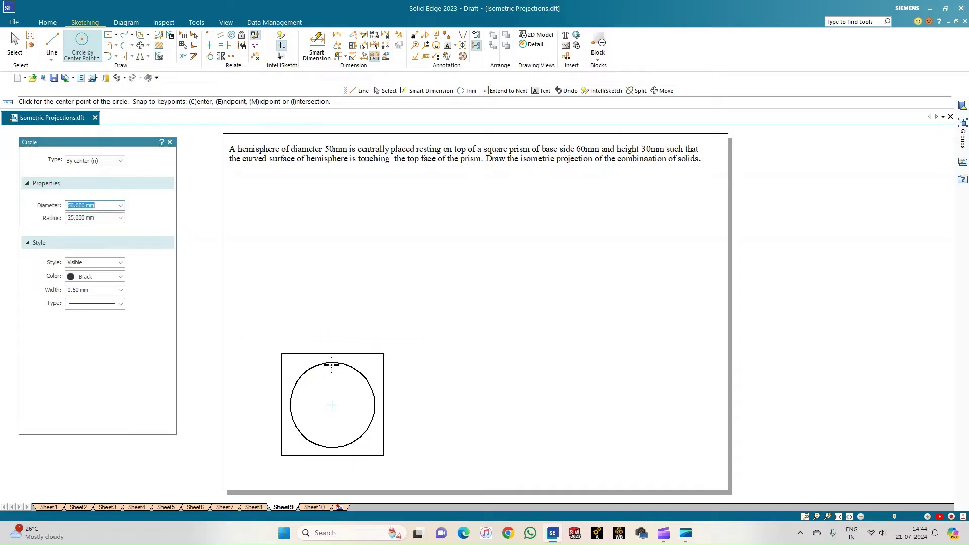
pyautogui.rightClick(405, 269)
# Step: Project the square's two upper corners vertically up to the reference line using 0.13 mm wide lines
pyautogui.click(54, 42)
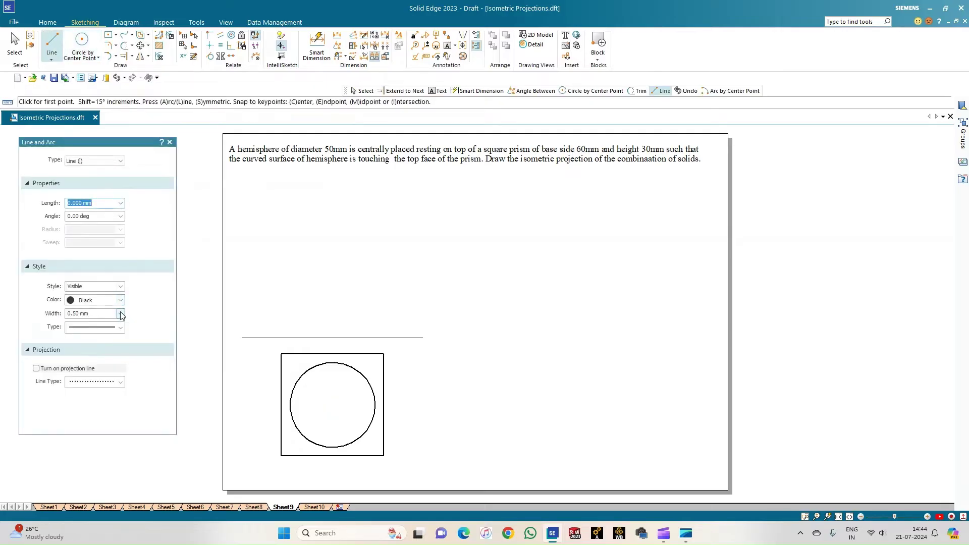
pyautogui.click(121, 313)
pyautogui.click(106, 323)
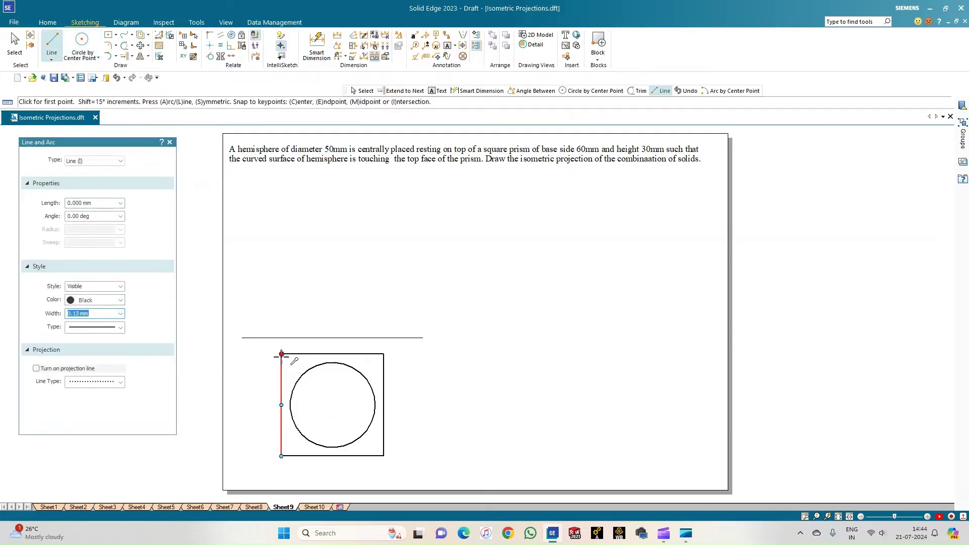
pyautogui.click(281, 354)
pyautogui.doubleClick(281, 338)
pyautogui.click(383, 354)
pyautogui.doubleClick(383, 337)
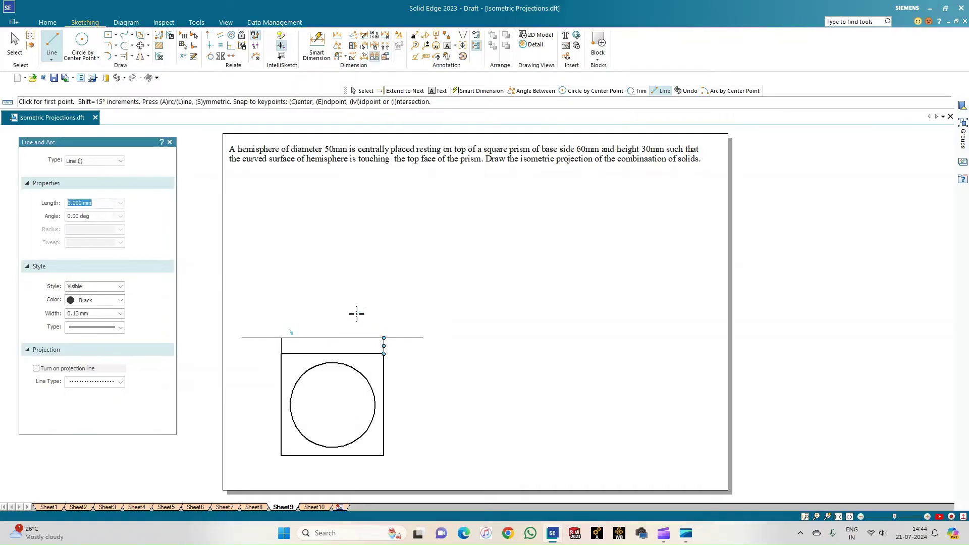
# Step: Project the circle's leftmost point, rightmost point and centre vertically up to the reference line
pyautogui.click(289, 404)
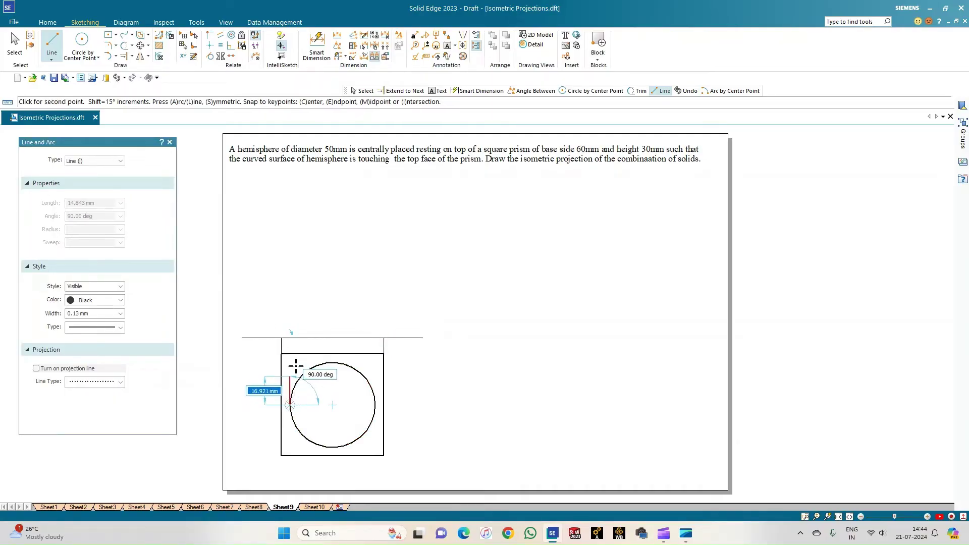
pyautogui.click(289, 337)
pyautogui.rightClick(325, 327)
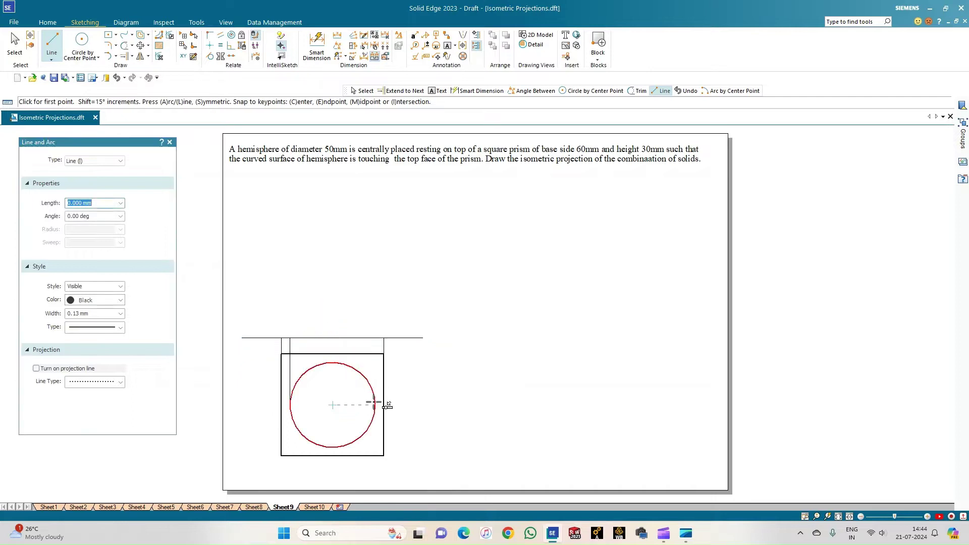
pyautogui.click(375, 404)
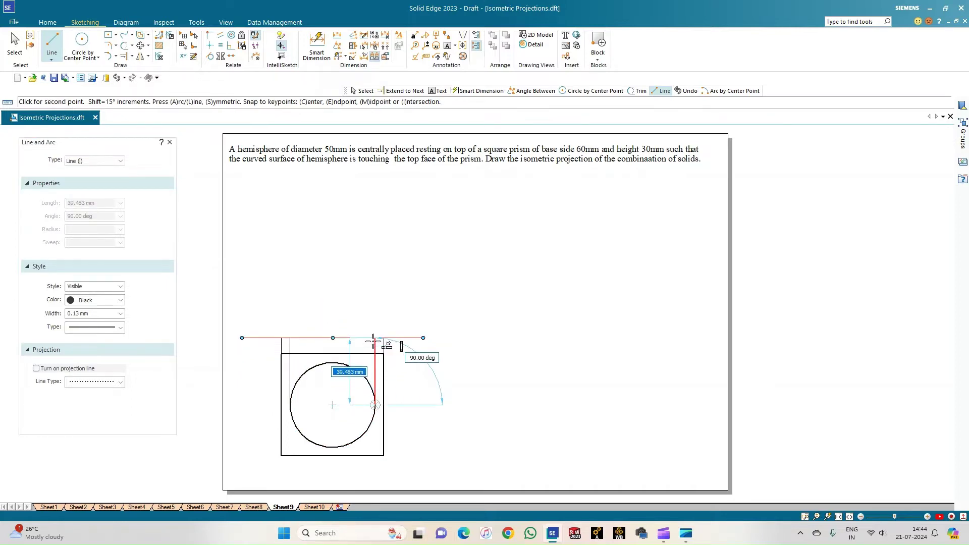
pyautogui.click(375, 337)
pyautogui.rightClick(339, 325)
pyautogui.click(333, 404)
pyautogui.click(332, 338)
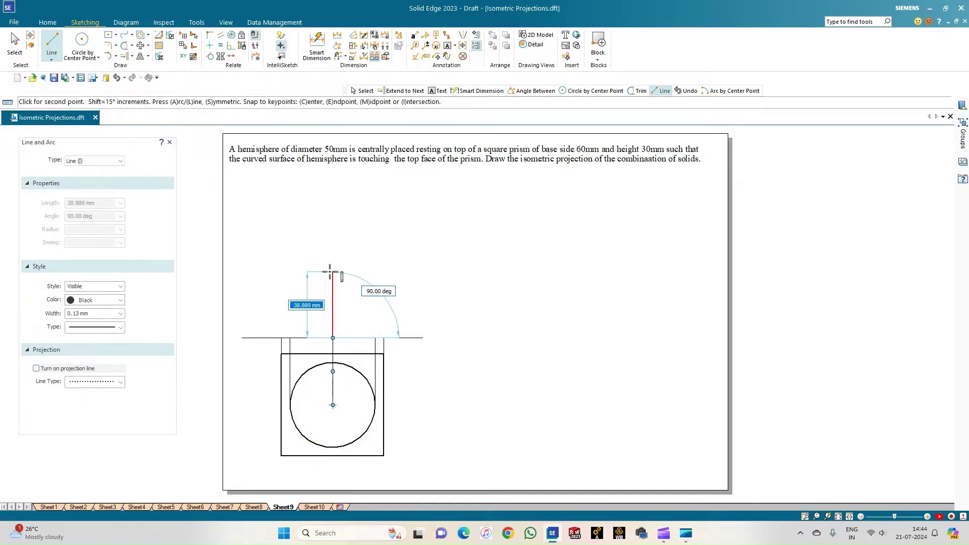
# Step: Draw a vertical dash-dot centre line 30 mm up from the reference line's midpoint and continue it upward with a shorter second segment
pyautogui.click(121, 328)
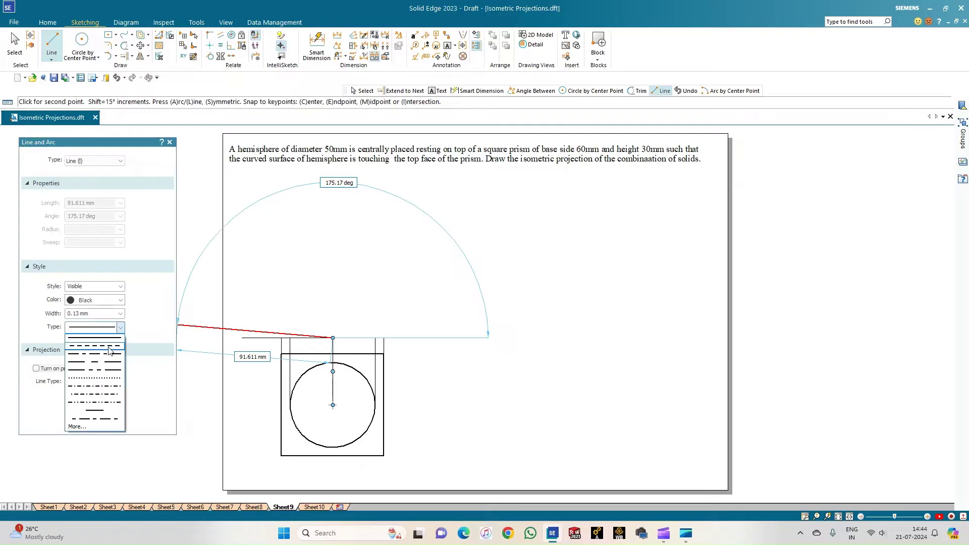
pyautogui.click(109, 354)
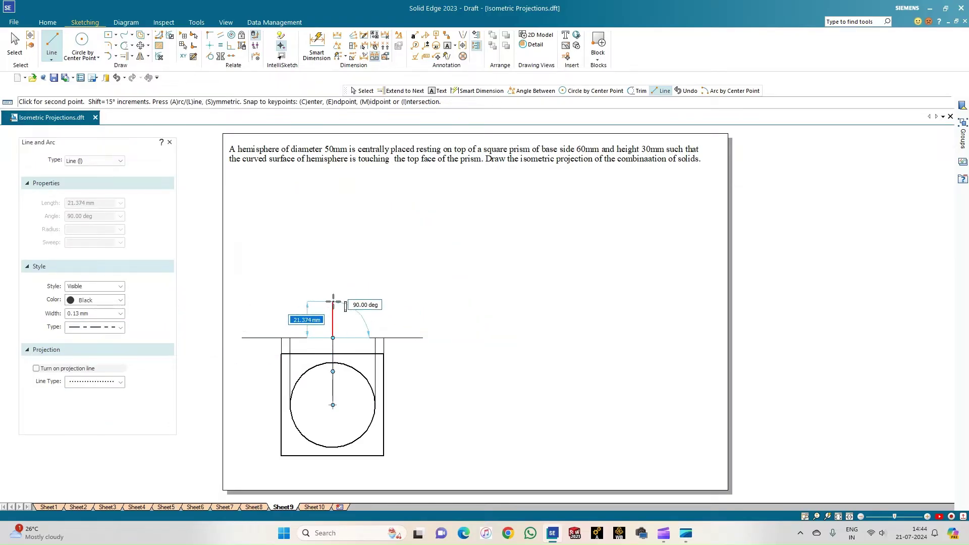
pyautogui.write('30')
pyautogui.press('Tab')
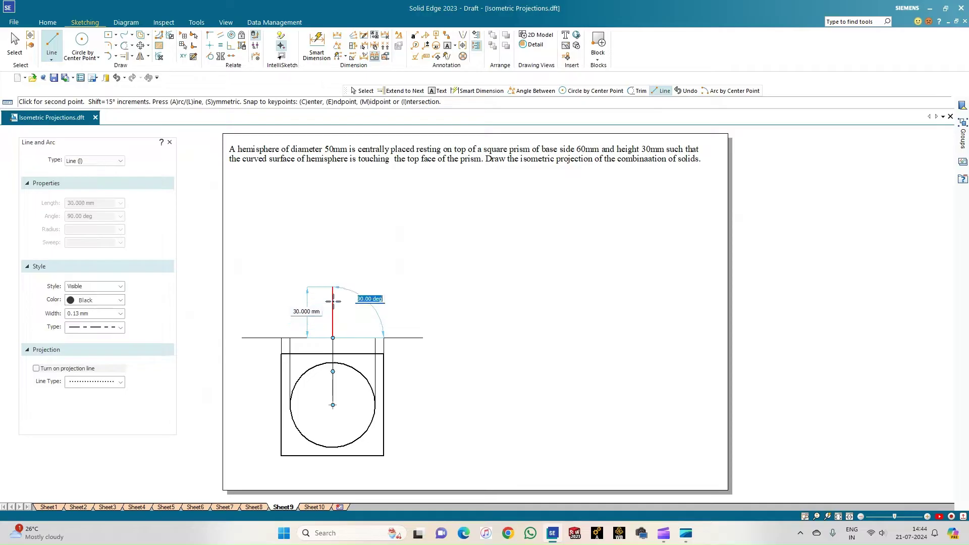
pyautogui.click(333, 301)
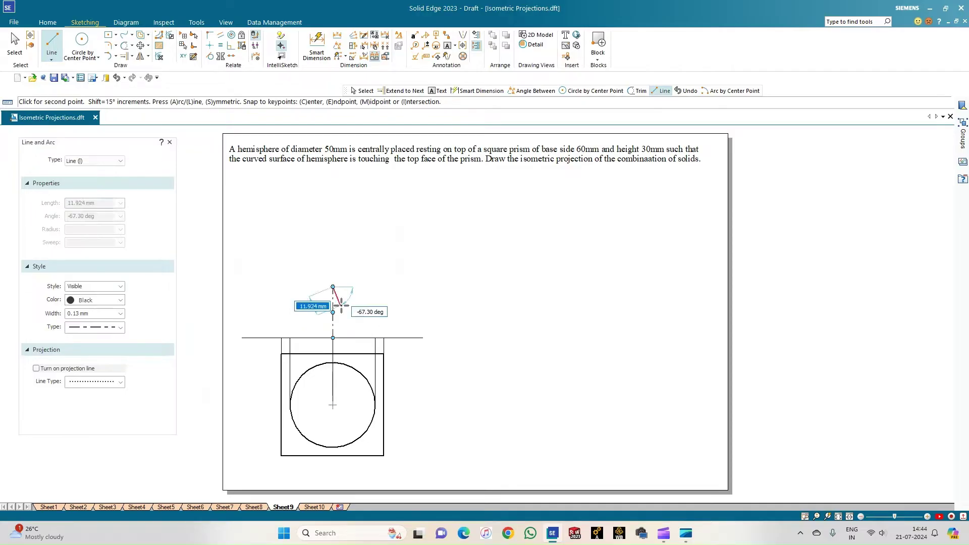
pyautogui.write('50')
pyautogui.press('Return')
pyautogui.click(332, 242)
pyautogui.rightClick(378, 254)
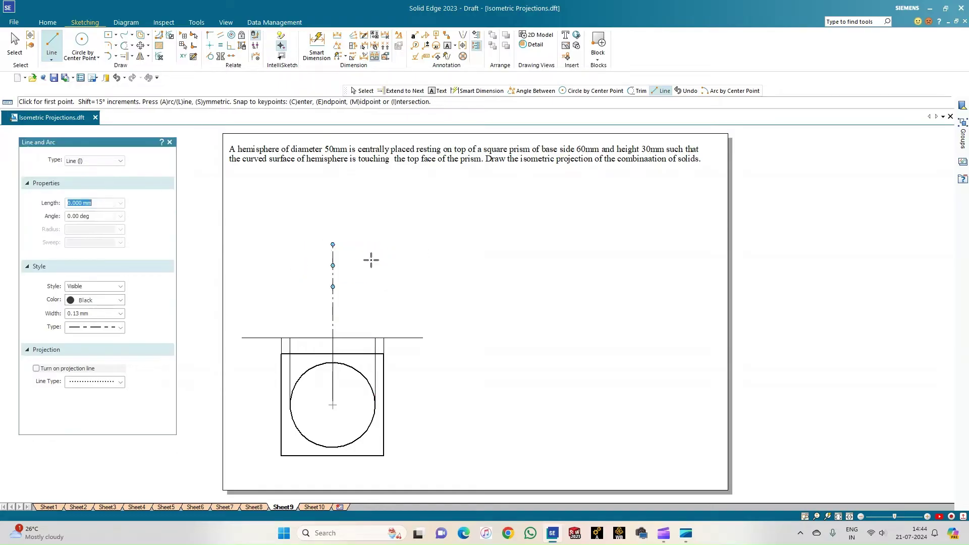
# Step: Draw the prism's front view as a closed 60 by 30 mm outline on the reference line, using solid 0.50 mm lines
pyautogui.click(121, 316)
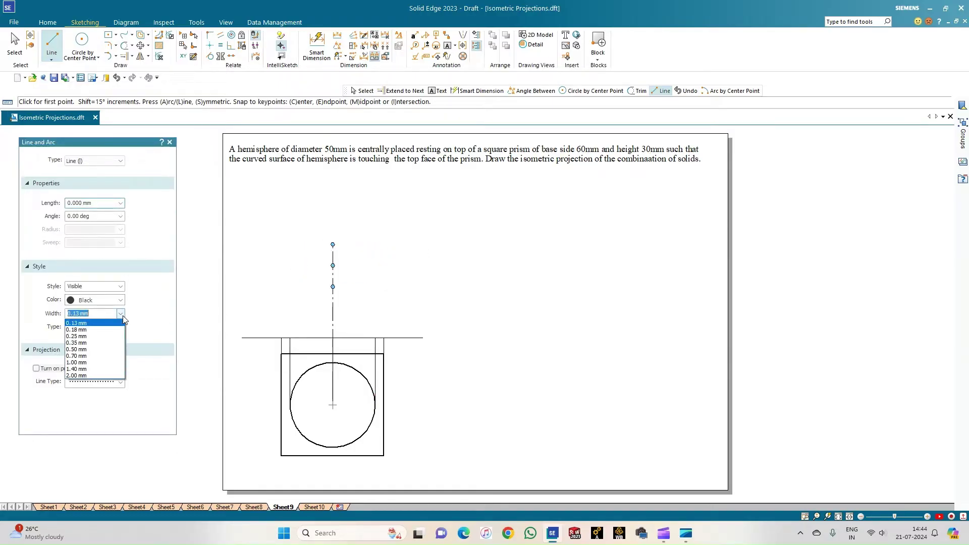
pyautogui.click(81, 349)
pyautogui.click(120, 327)
pyautogui.click(101, 341)
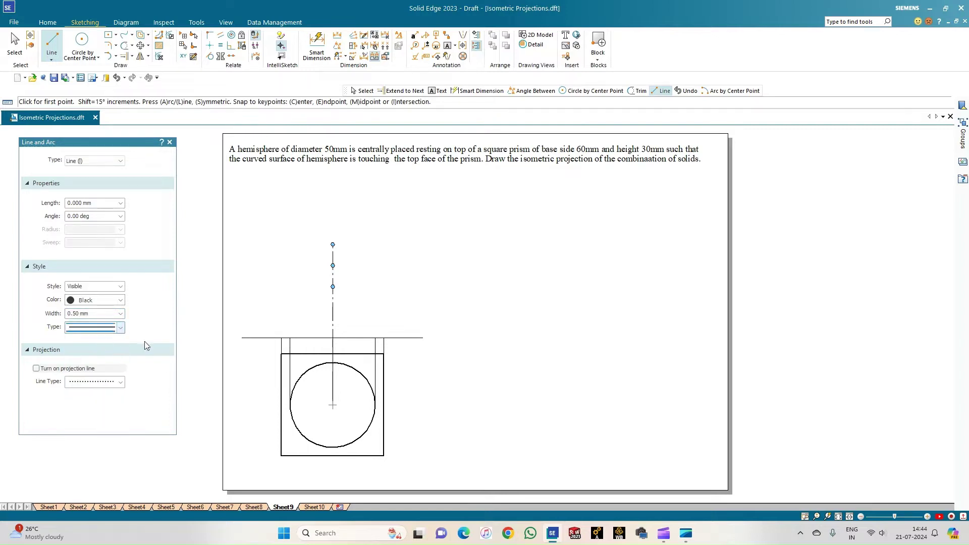
pyautogui.click(281, 337)
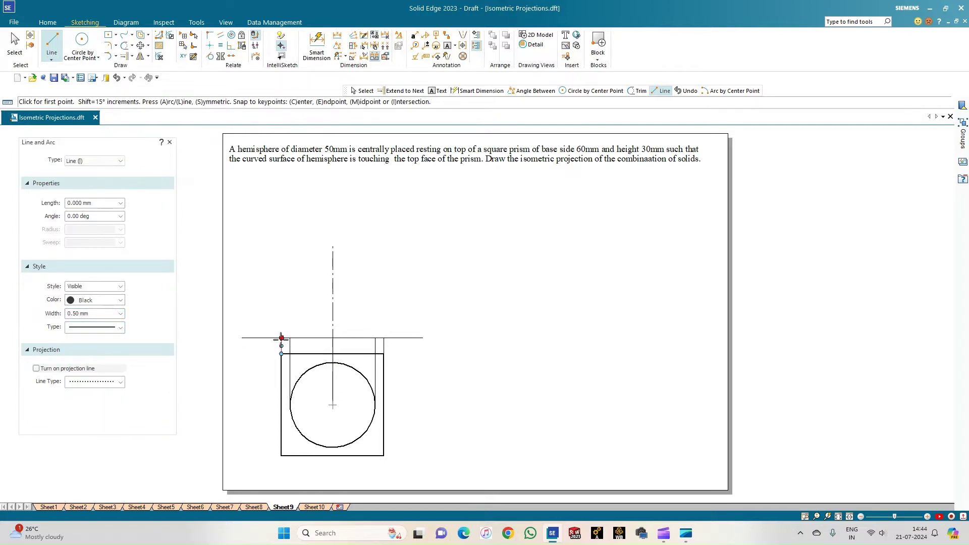
pyautogui.click(278, 286)
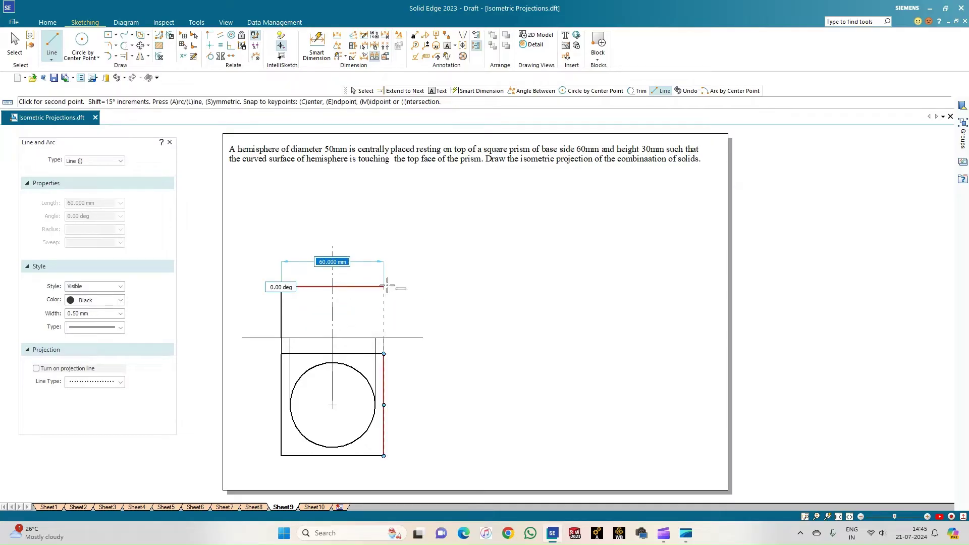
pyautogui.click(384, 286)
pyautogui.click(383, 337)
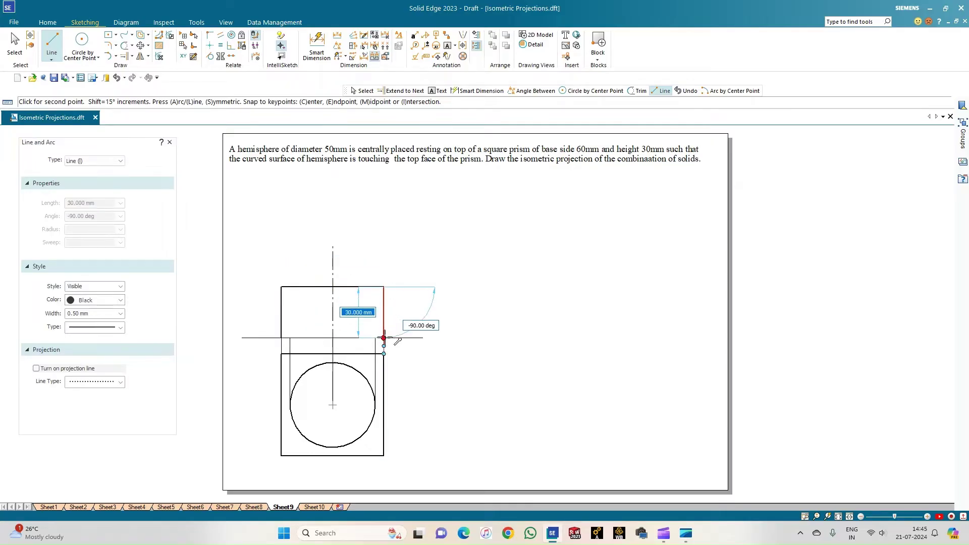
pyautogui.click(281, 338)
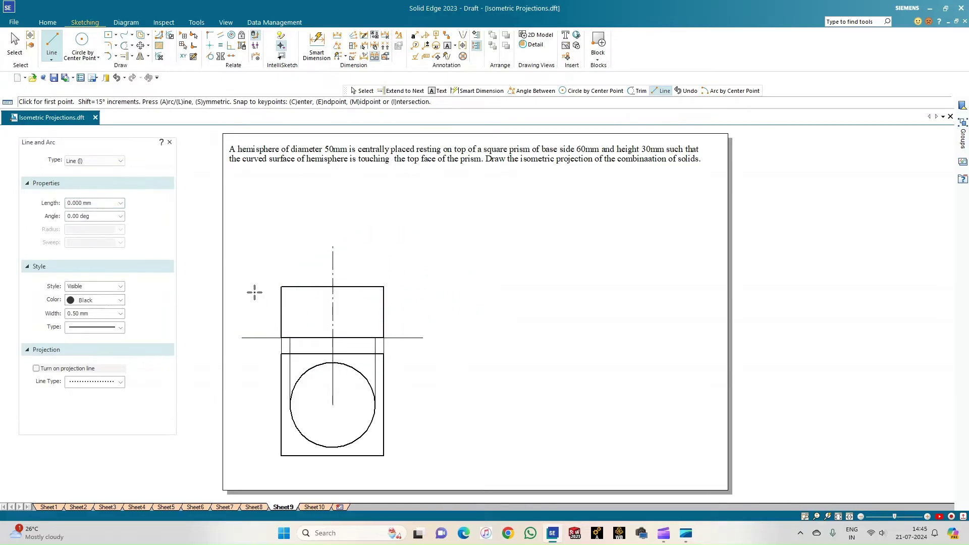
# Step: Draw a 50 mm diameter circle centred on the upper end of the dash-dot centre line, above the prism's front view
pyautogui.click(82, 40)
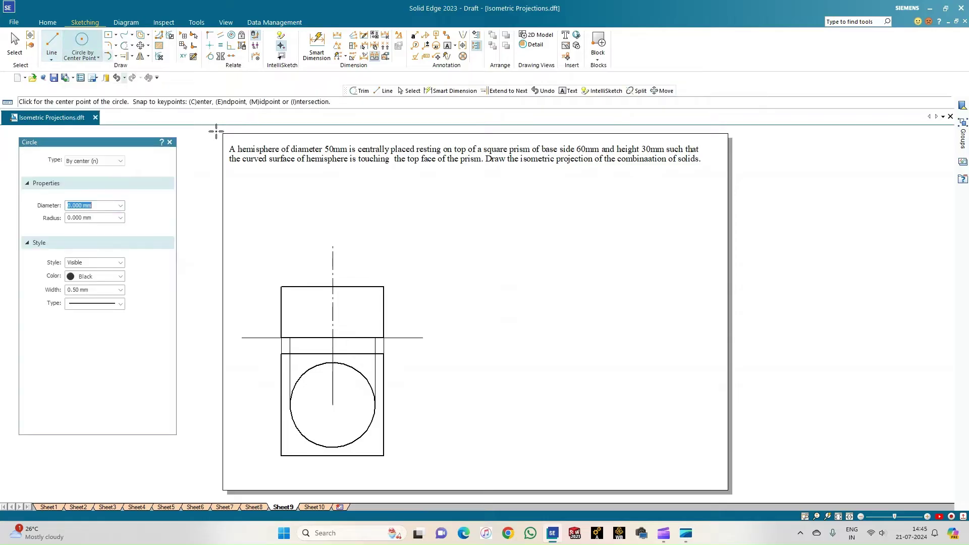
pyautogui.click(333, 245)
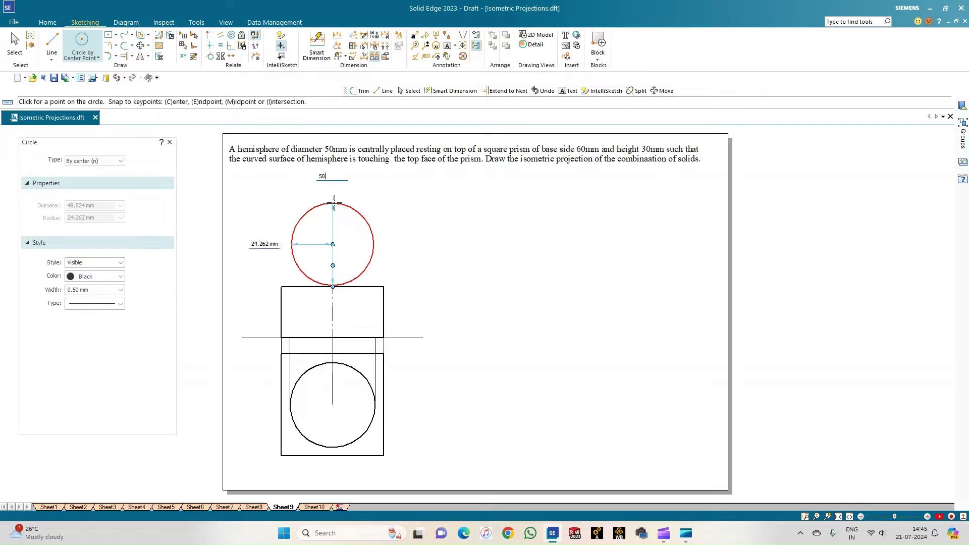
pyautogui.write('50')
pyautogui.press('Return')
# Step: Draw the horizontal diameter across the upper circle and trim away the arc above it to form the hemisphere's front view
pyautogui.click(51, 43)
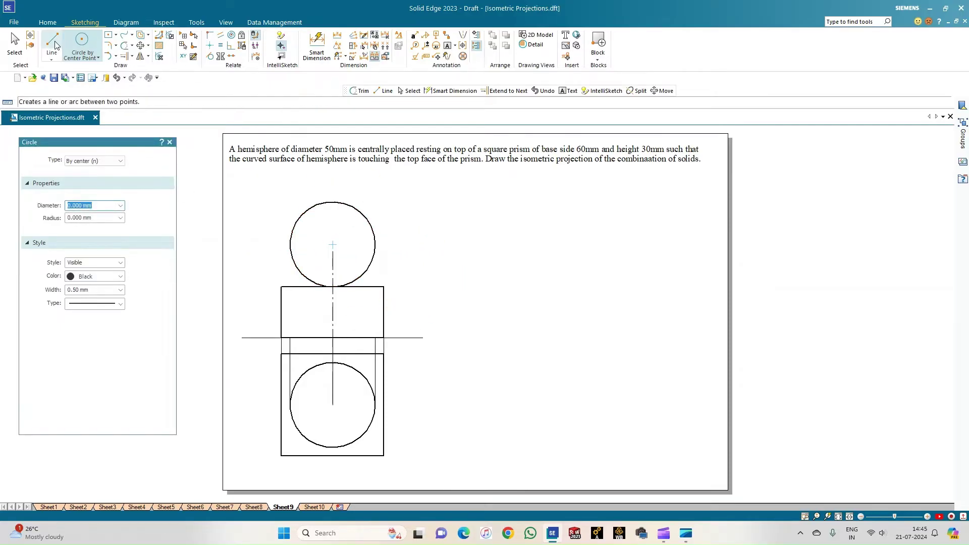
pyautogui.click(291, 244)
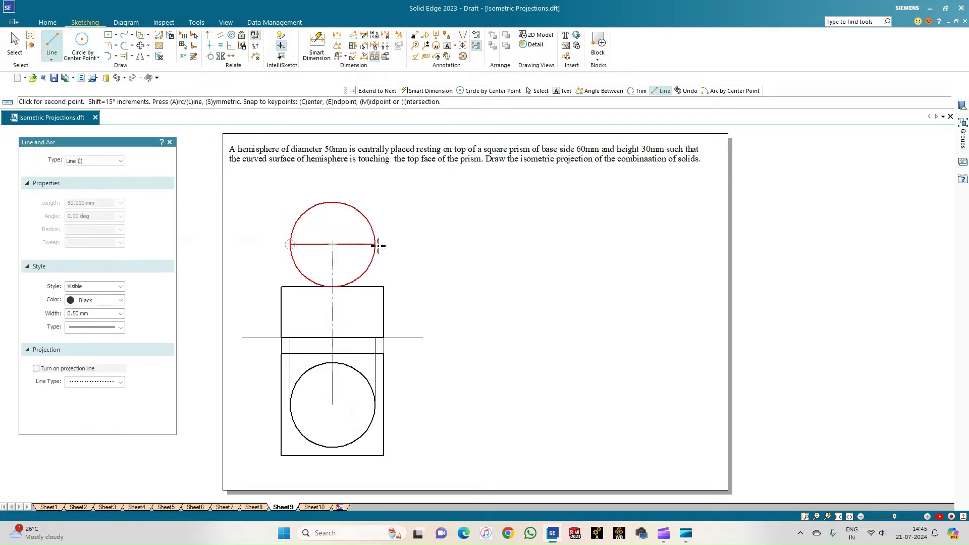
pyautogui.click(375, 244)
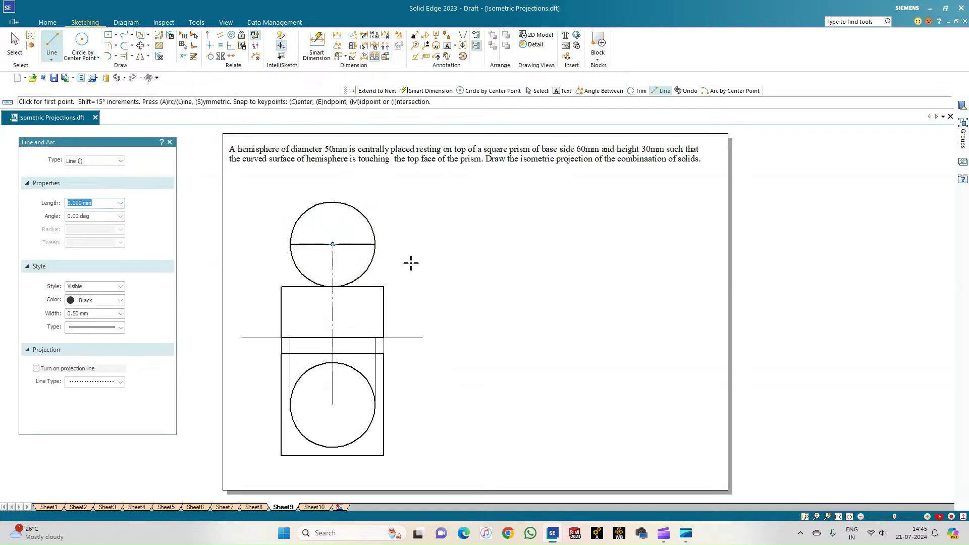
pyautogui.click(125, 46)
pyautogui.click(296, 222)
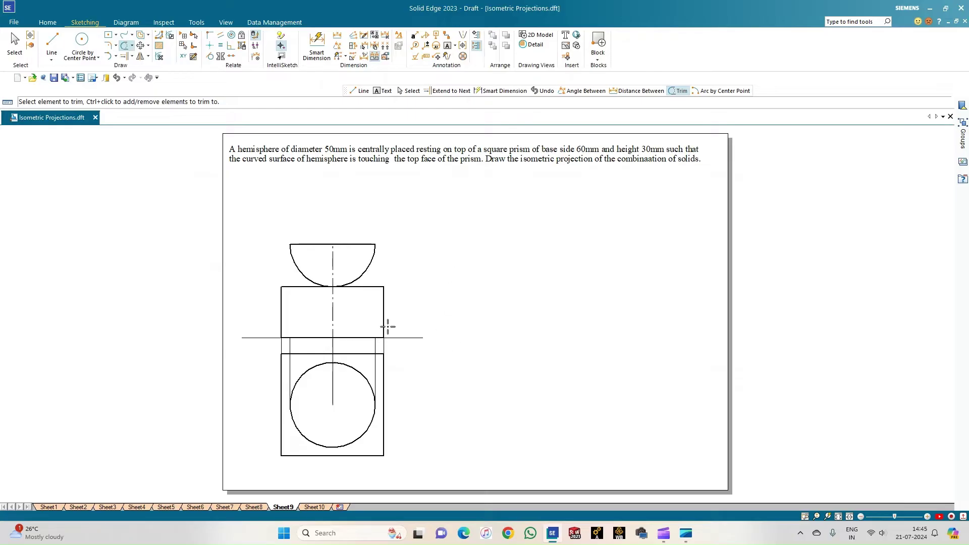
# Step: Extend the projection lines from the plan circle's leftmost and rightmost points up to the hemisphere's flat edge
pyautogui.click(124, 56)
pyautogui.click(289, 349)
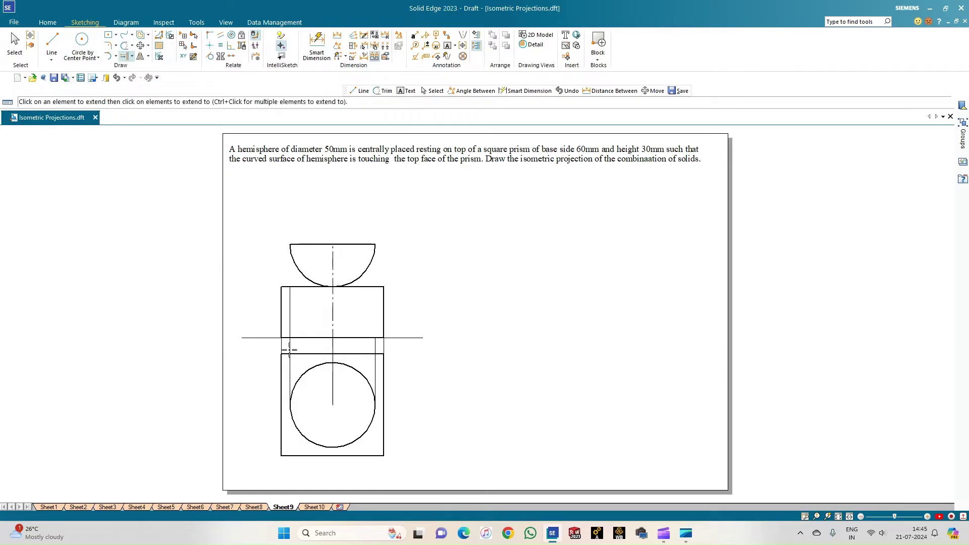
pyautogui.click(372, 355)
pyautogui.click(294, 370)
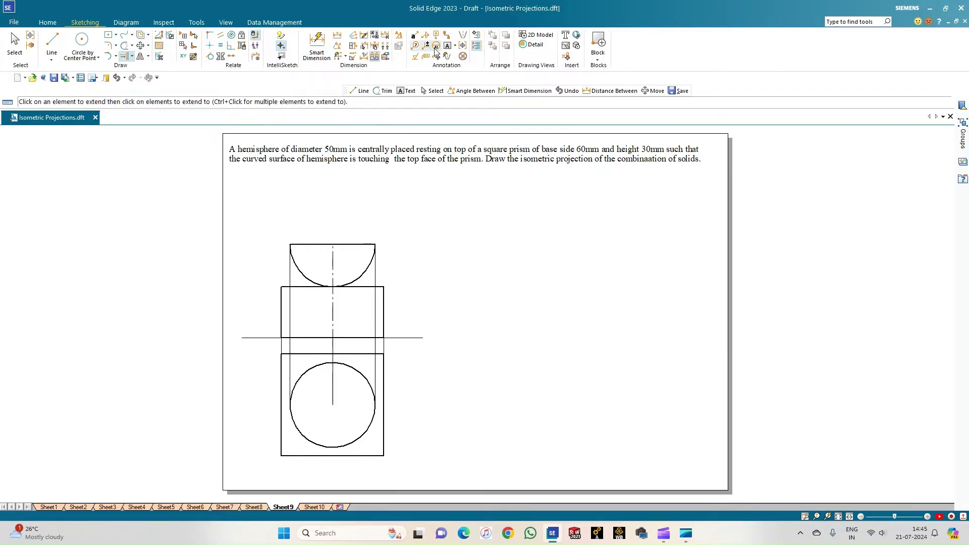
pyautogui.press('Escape')
# Step: Label the reference line's left end X and right end Y, and mark VP above and HP below it
pyautogui.press('t')
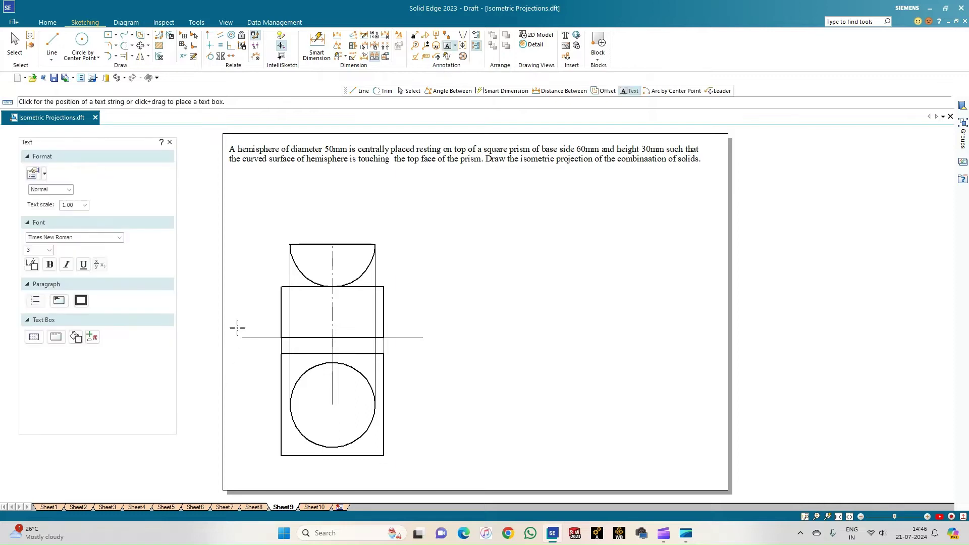
pyautogui.click(236, 333)
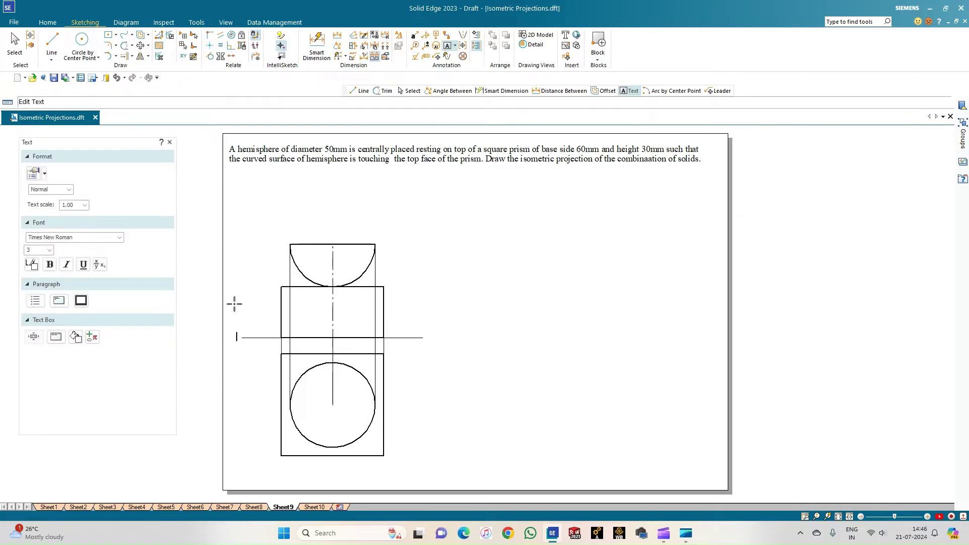
pyautogui.write('X')
pyautogui.click(425, 337)
pyautogui.write('Y')
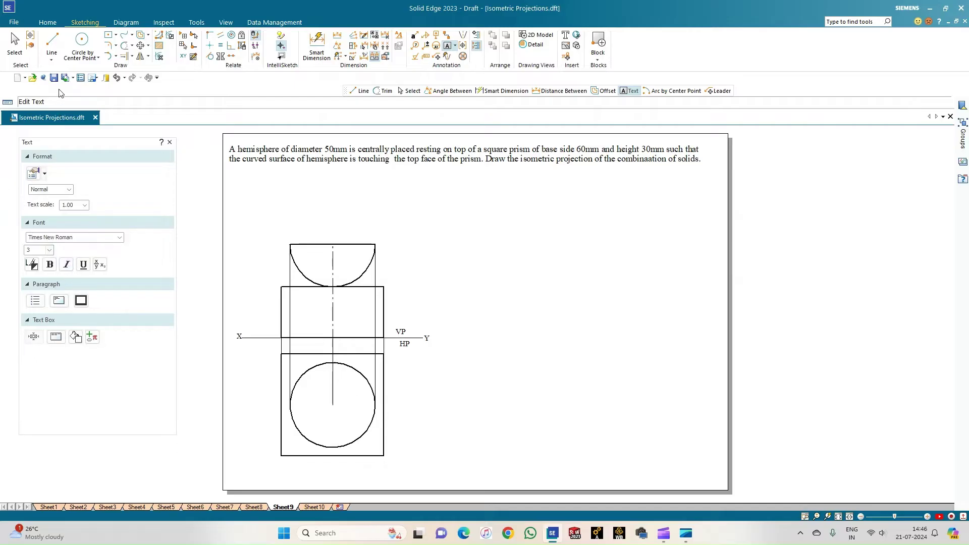
# Step: Draw a blue 0.13 mm wide horizontal line from the plan circle's topmost point to the right-hand projection line
pyautogui.click(50, 50)
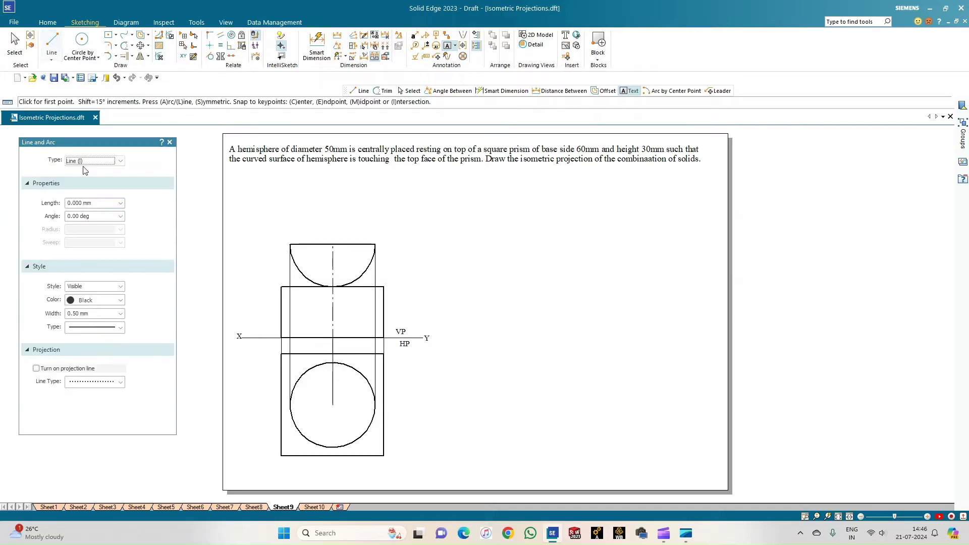
pyautogui.click(121, 314)
pyautogui.click(121, 316)
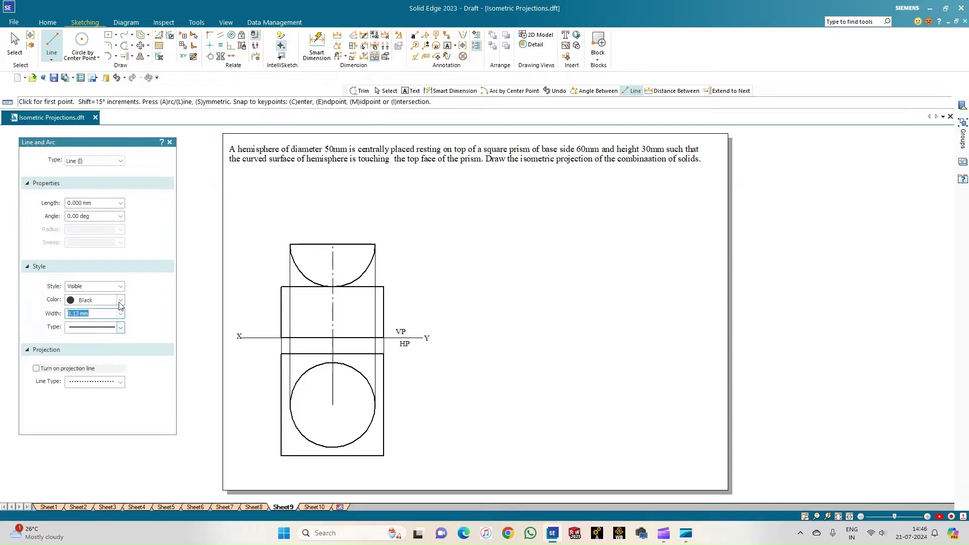
pyautogui.click(120, 300)
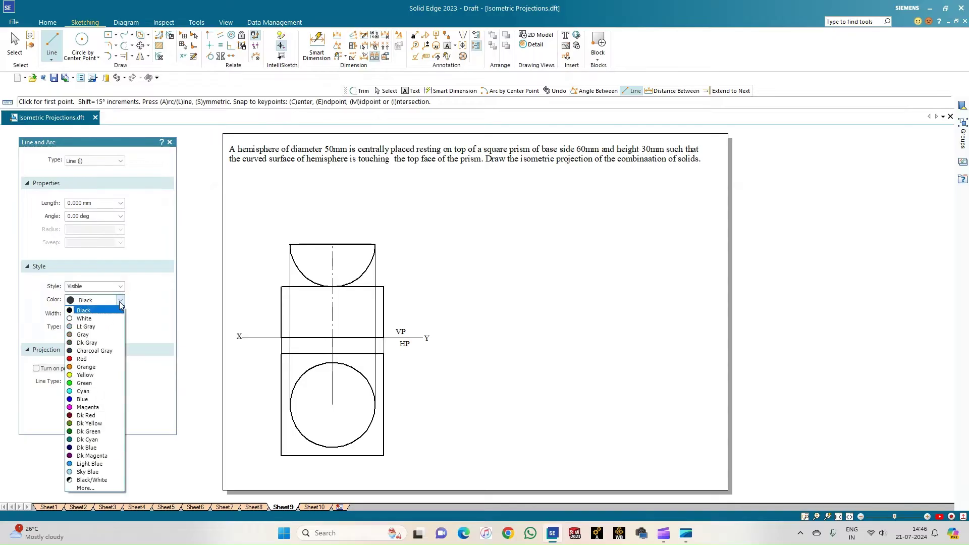
pyautogui.click(83, 400)
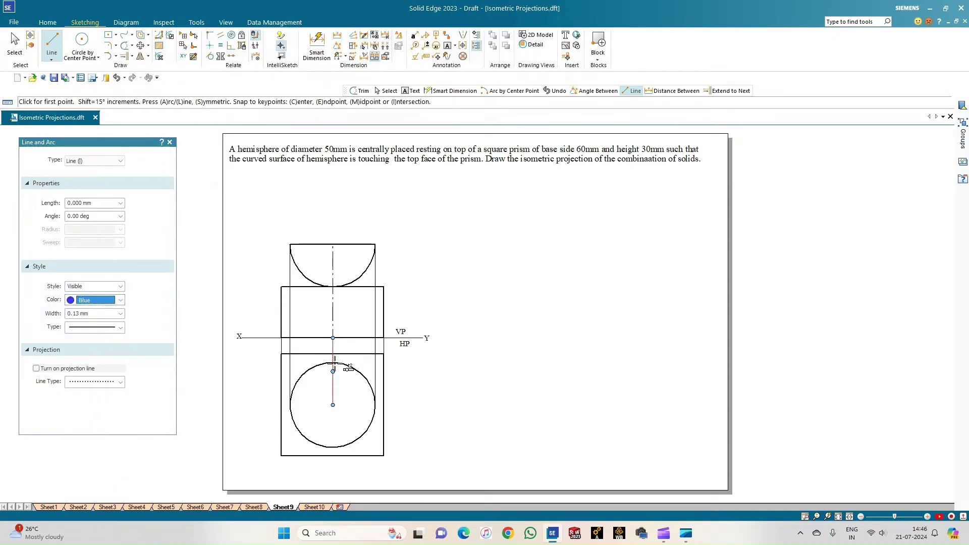
pyautogui.scroll(5, 334, 362)
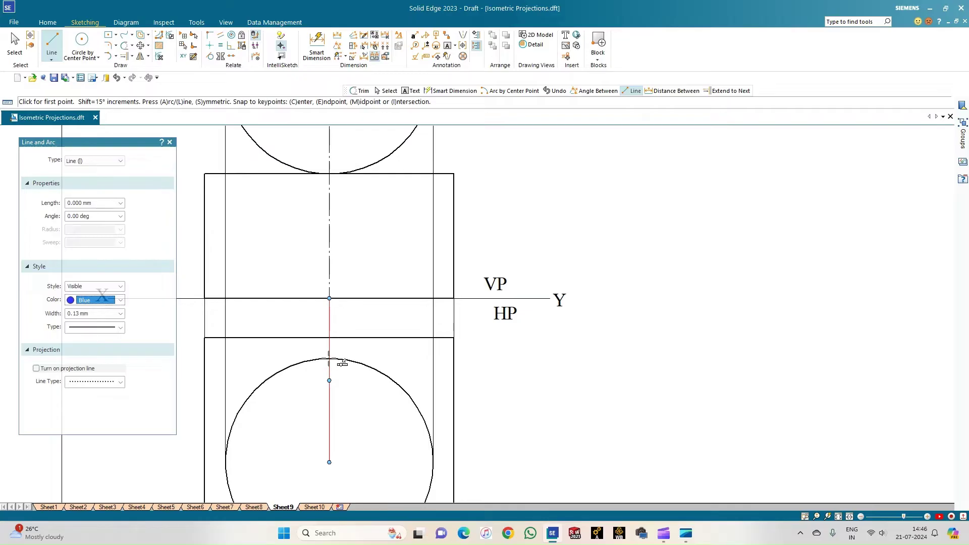
pyautogui.click(329, 359)
pyautogui.click(433, 359)
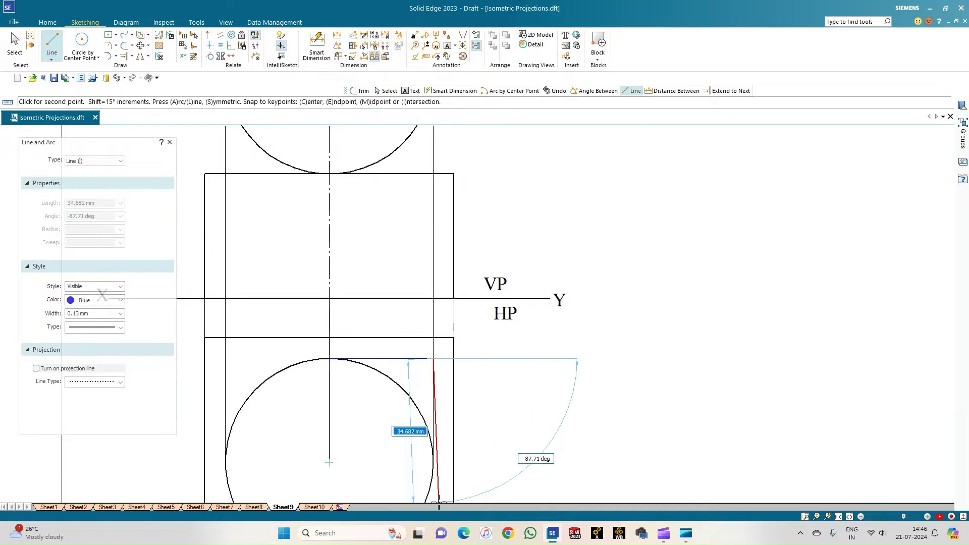
# Step: Continue the blue line 50 mm vertically down at -90° as the right side of the square enclosing the plan circle
pyautogui.write('50')
pyautogui.press('Tab')
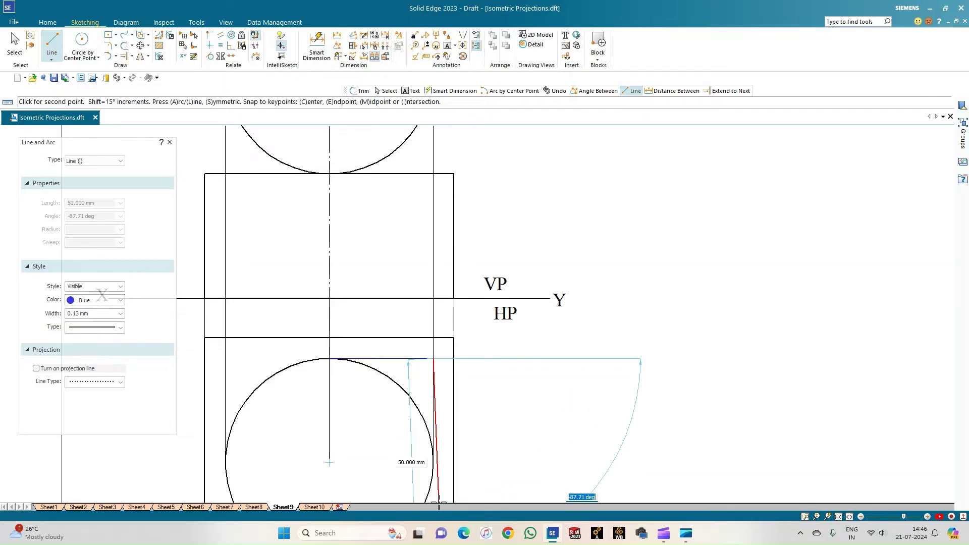
pyautogui.press('Tab')
pyautogui.press('BackSpace')
pyautogui.write('-90')
pyautogui.press('Tab')
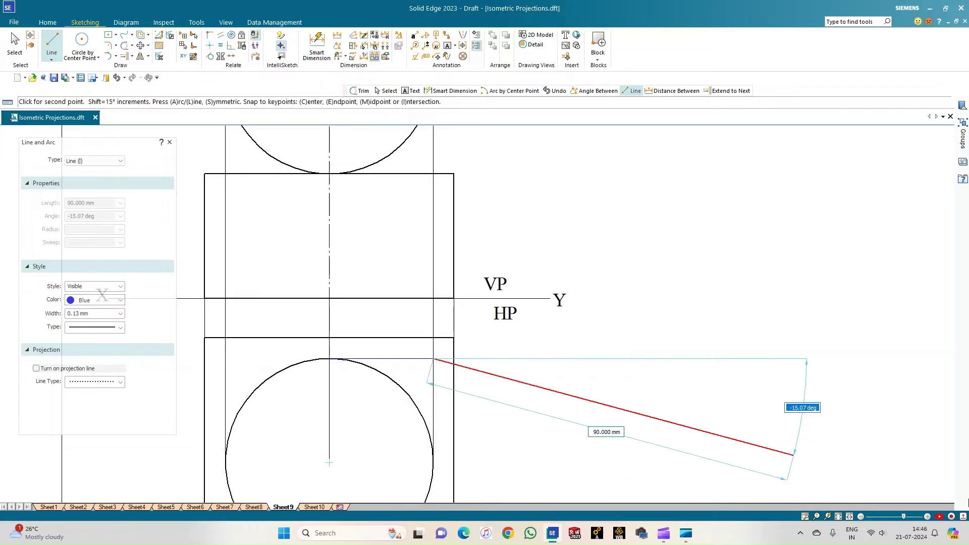
pyautogui.hotkey('ctrl', 'shift', 'f')
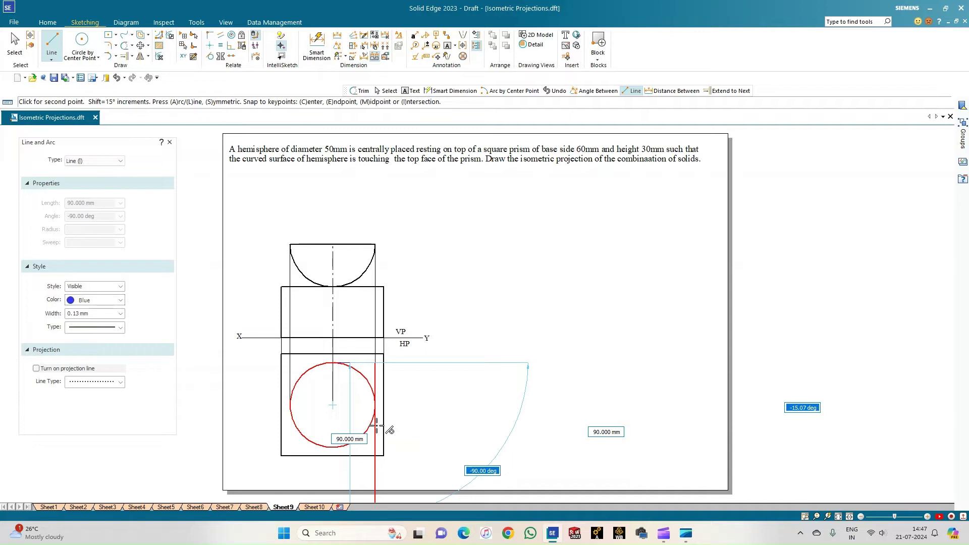
pyautogui.press('Tab')
pyautogui.write('50')
pyautogui.press('Tab')
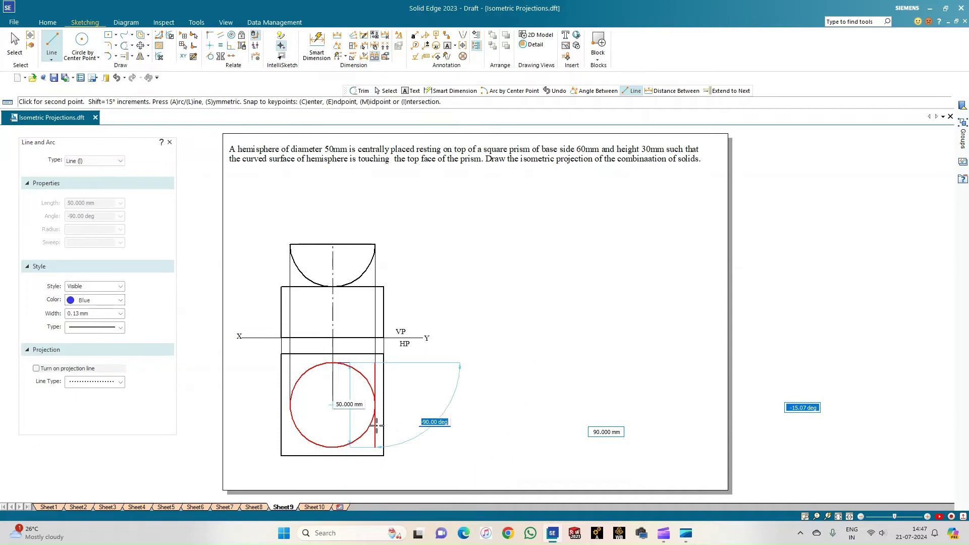
pyautogui.click(376, 425)
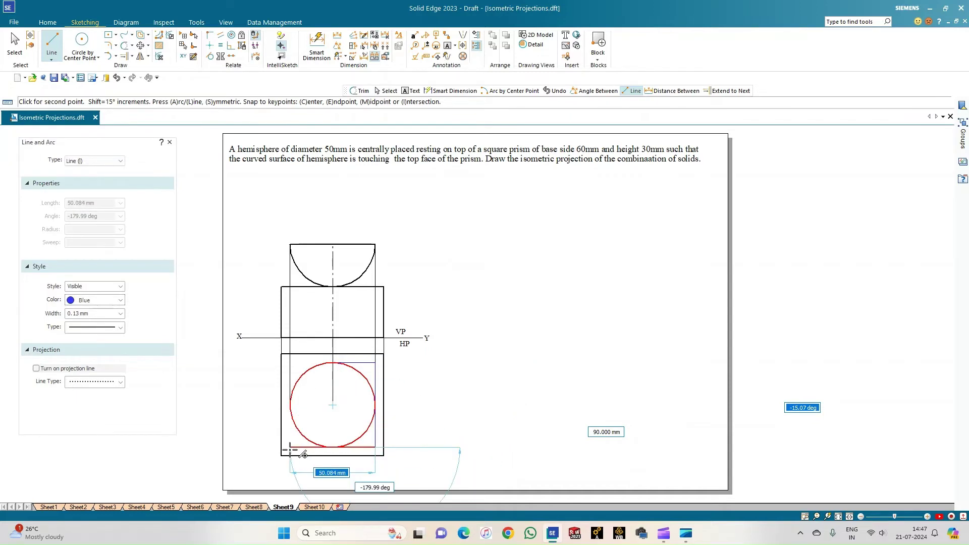
# Step: Complete the blue enclosing square with a 50 mm lower side at -180°, a 50 mm left side at 90° and a 25 mm closing segment
pyautogui.write('50')
pyautogui.press('Tab')
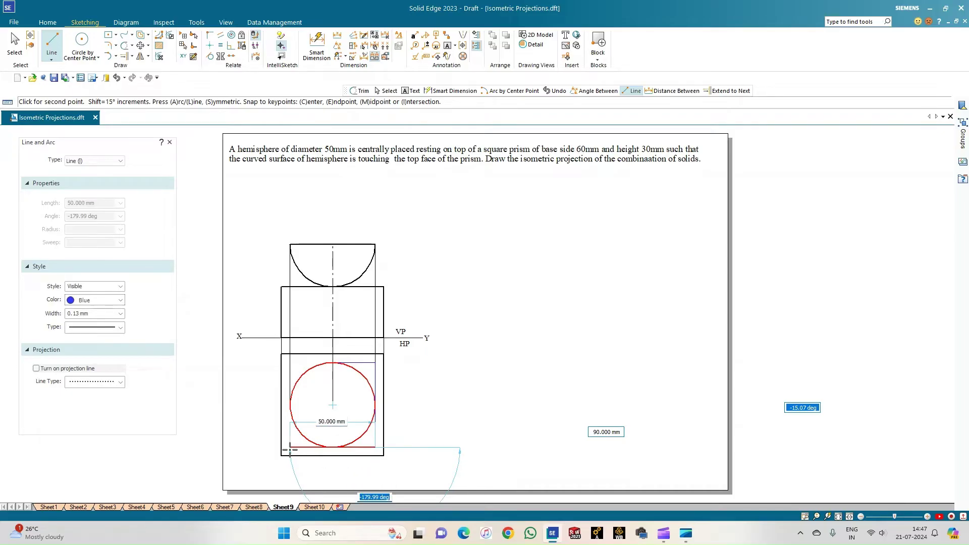
pyautogui.write('-180')
pyautogui.press('Return')
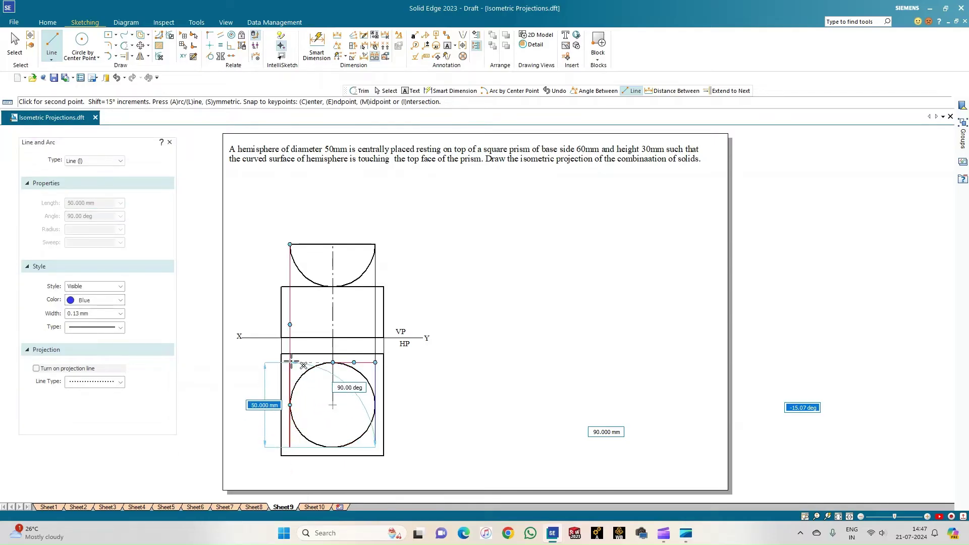
pyautogui.press('Tab')
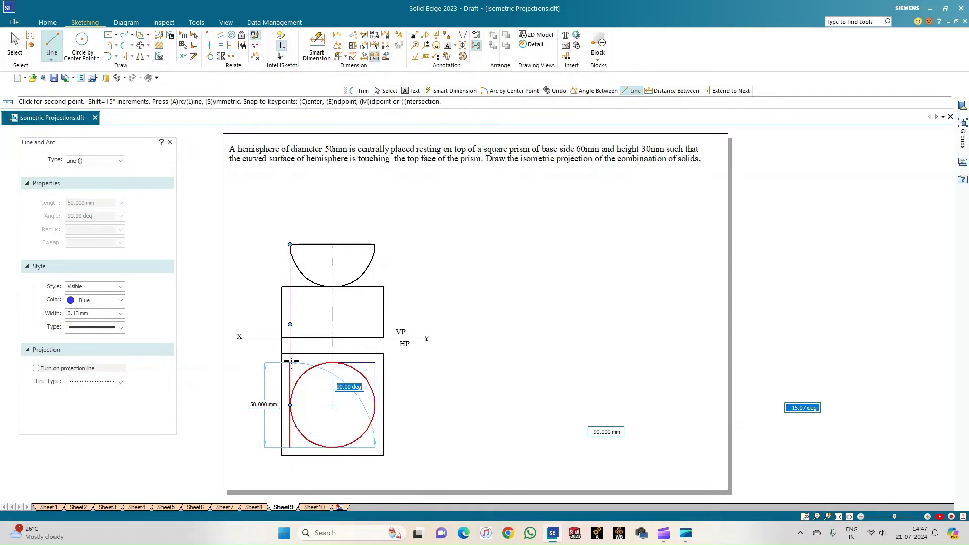
pyautogui.press('Return')
pyautogui.write('25')
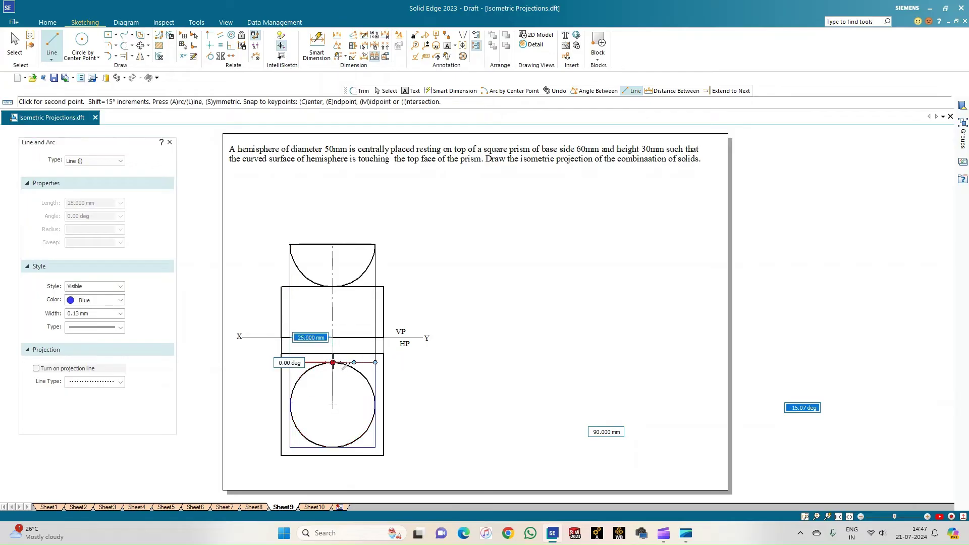
pyautogui.press('Escape')
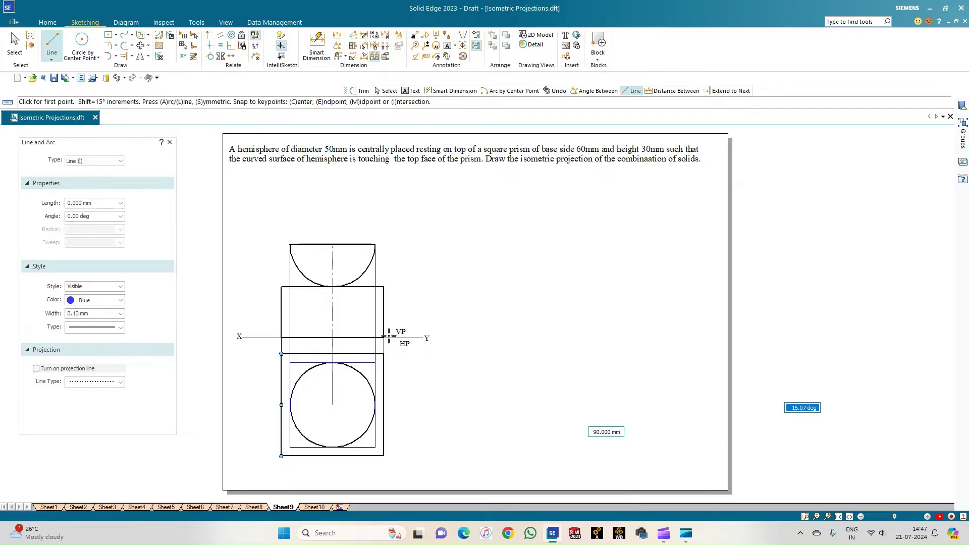
# Step: Draw a black 0.13 mm wide horizontal base line about 131 mm long near the sheet's lower right corner
pyautogui.click(14, 43)
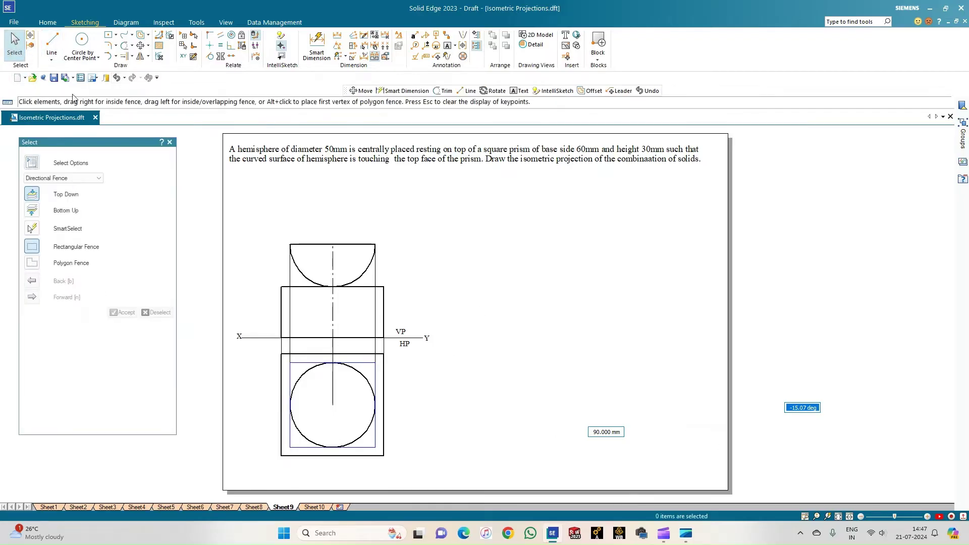
pyautogui.click(52, 43)
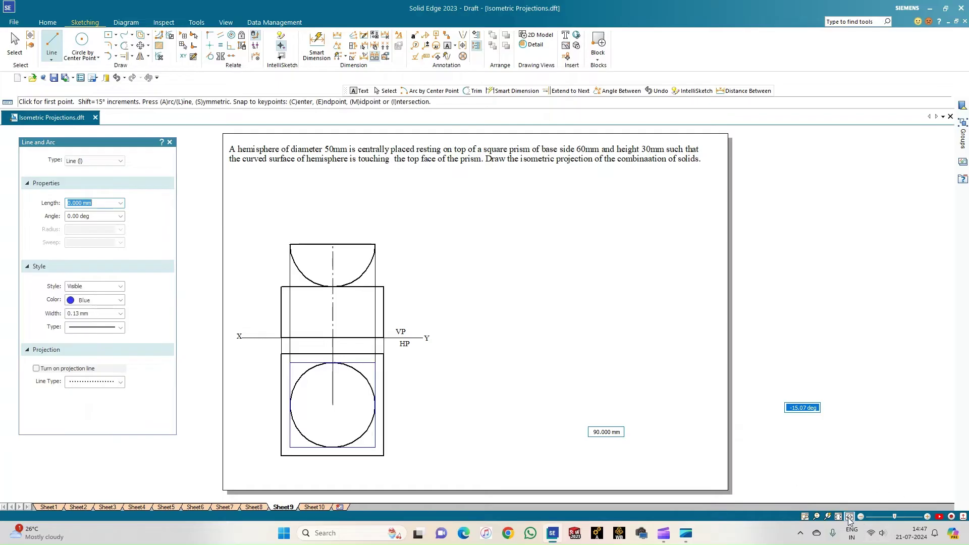
pyautogui.click(121, 300)
pyautogui.click(86, 306)
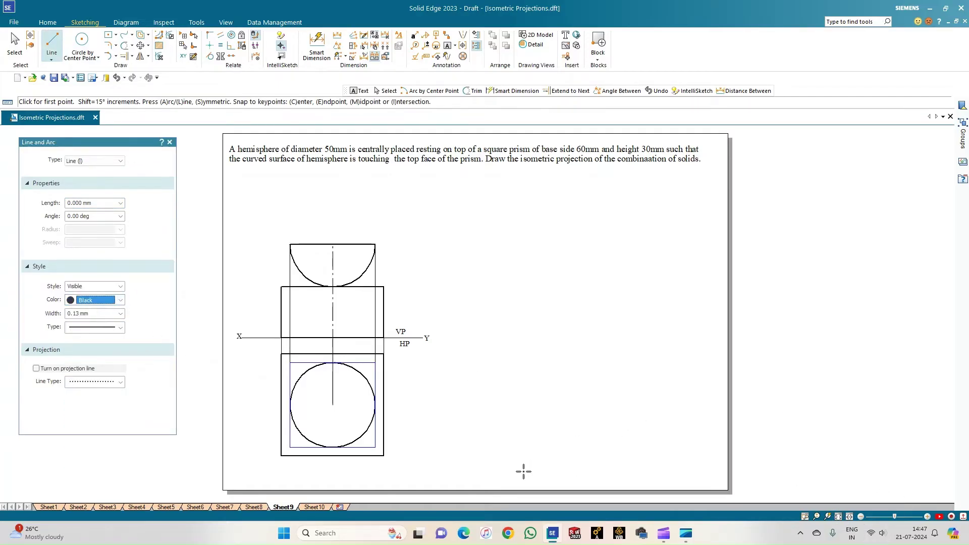
pyautogui.click(486, 474)
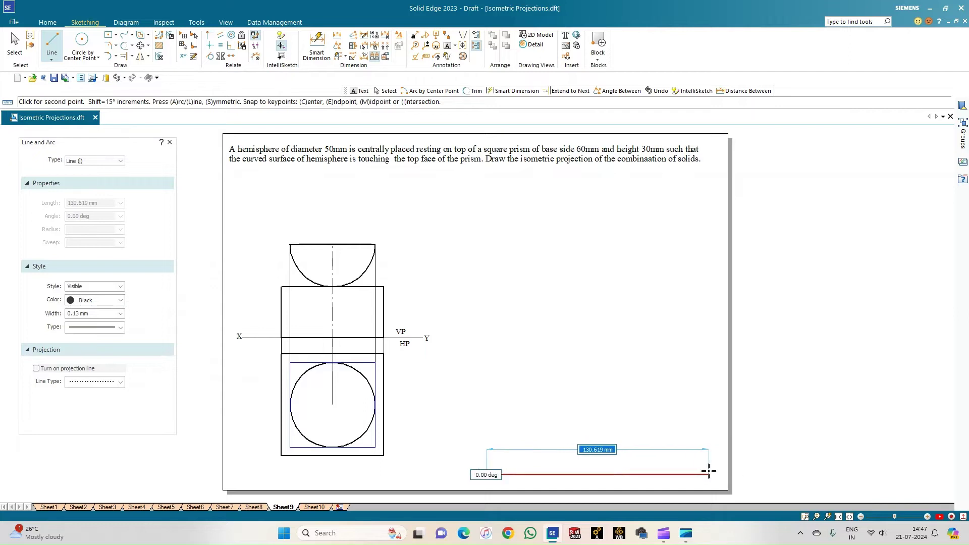
pyautogui.click(708, 474)
pyautogui.rightClick(649, 418)
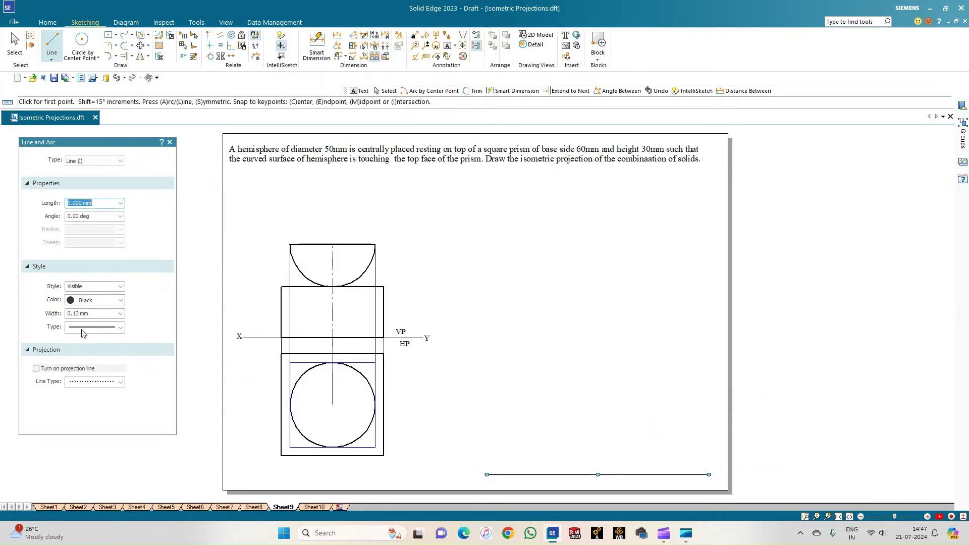
# Step: Draw a black 0.50 mm wide line 60 mm long at 30° from the base line's midpoint as the prism base's front-right edge
pyautogui.click(121, 313)
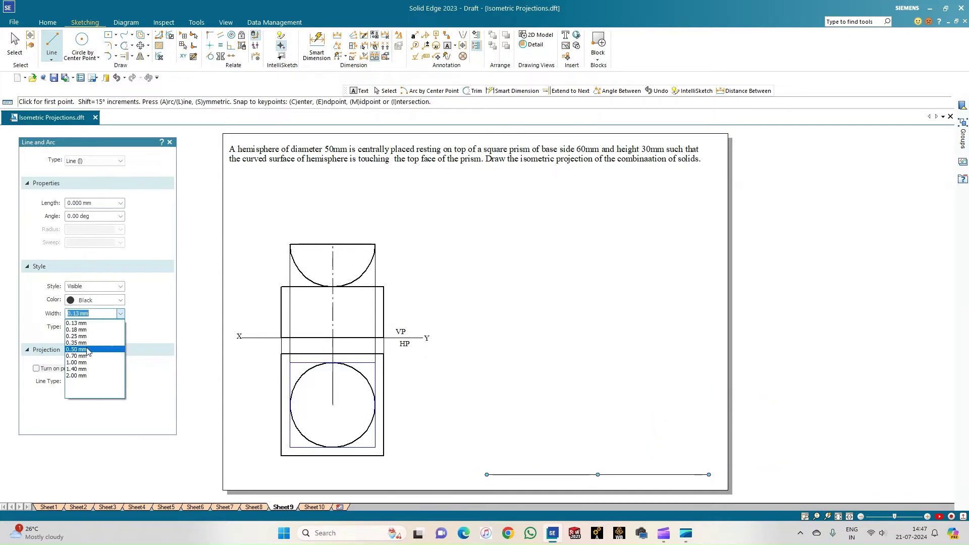
pyautogui.click(86, 350)
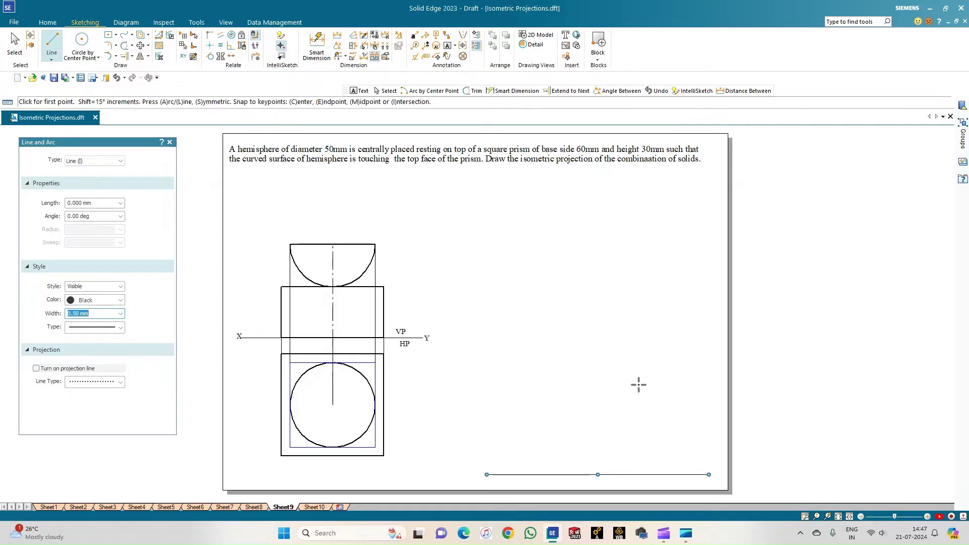
pyautogui.click(597, 474)
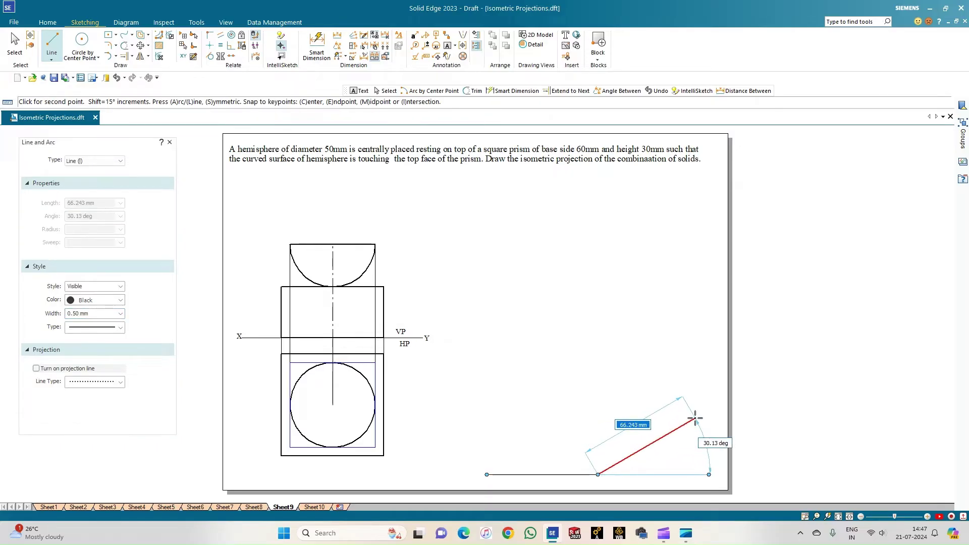
pyautogui.write('60')
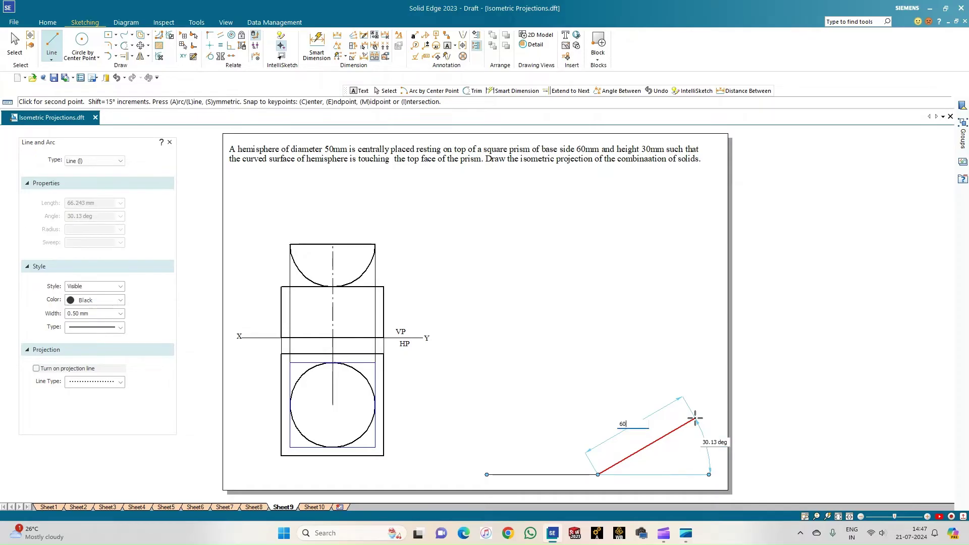
pyautogui.press('Tab')
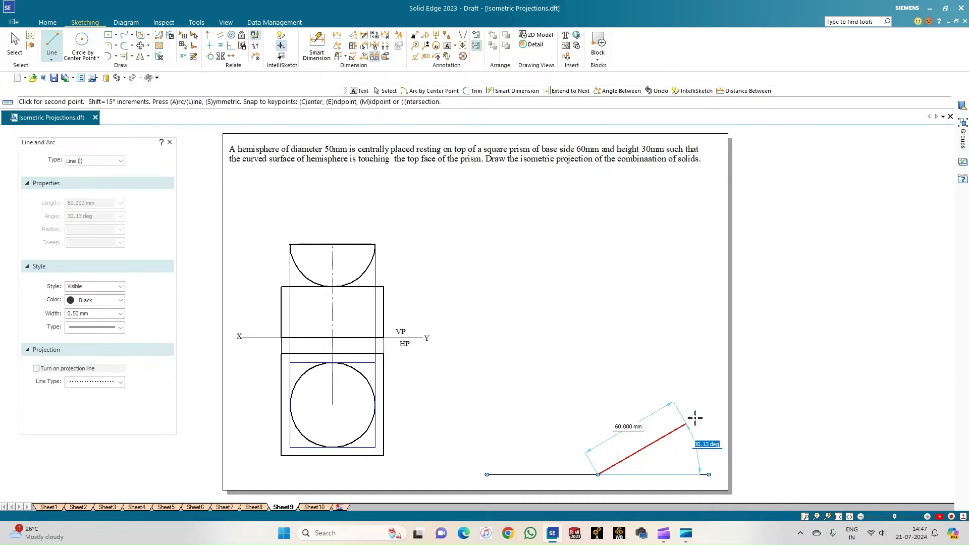
pyautogui.write('30')
pyautogui.press('Return')
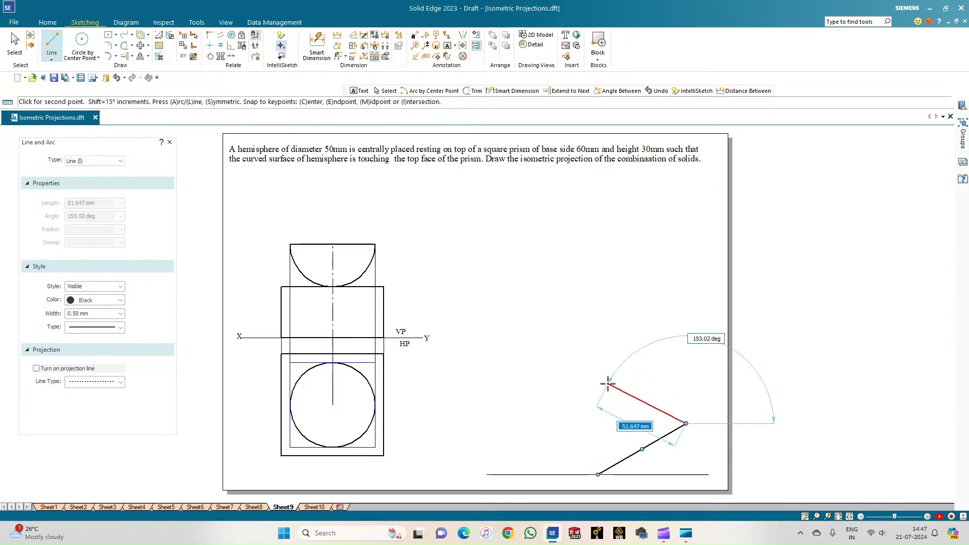
# Step: Continue the isometric base with its back-right edge, 60 mm long at 150°
pyautogui.write('60')
pyautogui.press('Tab')
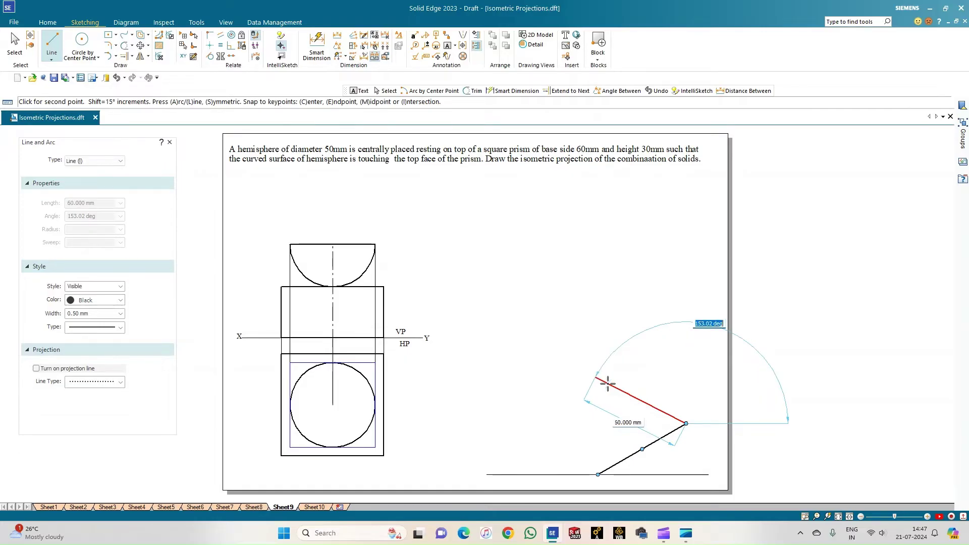
pyautogui.write('150')
pyautogui.press('Return')
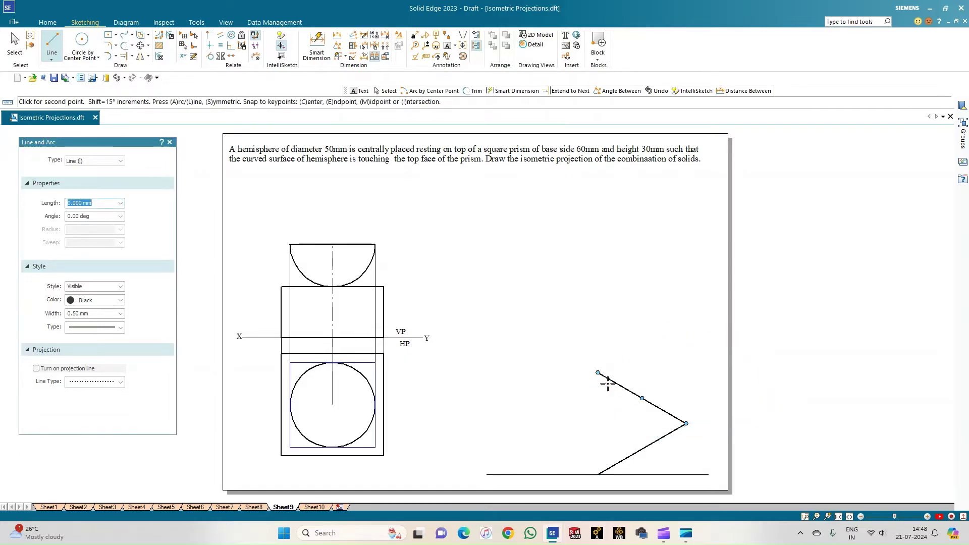
# Step: Draw the base's back-left edge 60 mm long at -150° and close the rhombus at the front corner on the base line
pyautogui.write('60')
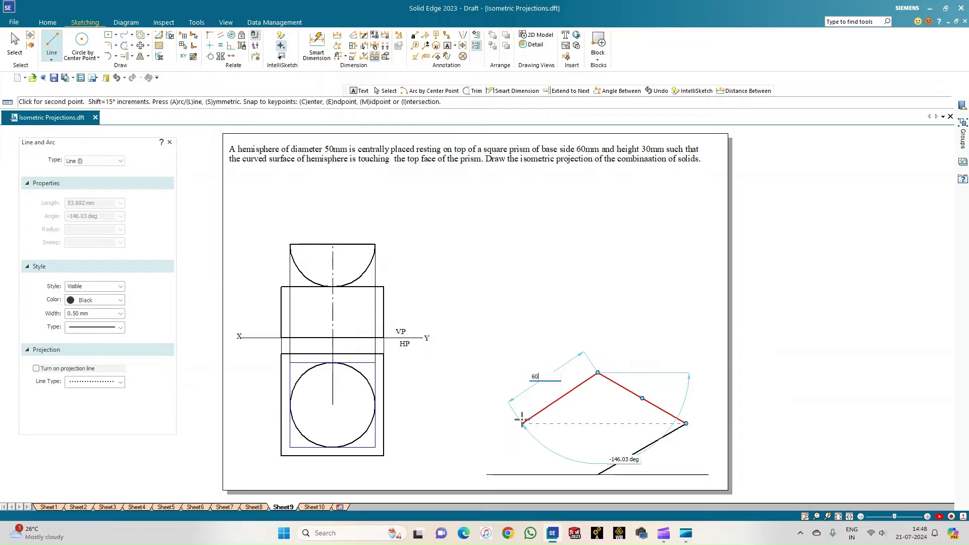
pyautogui.press('Tab')
pyautogui.press('BackSpace')
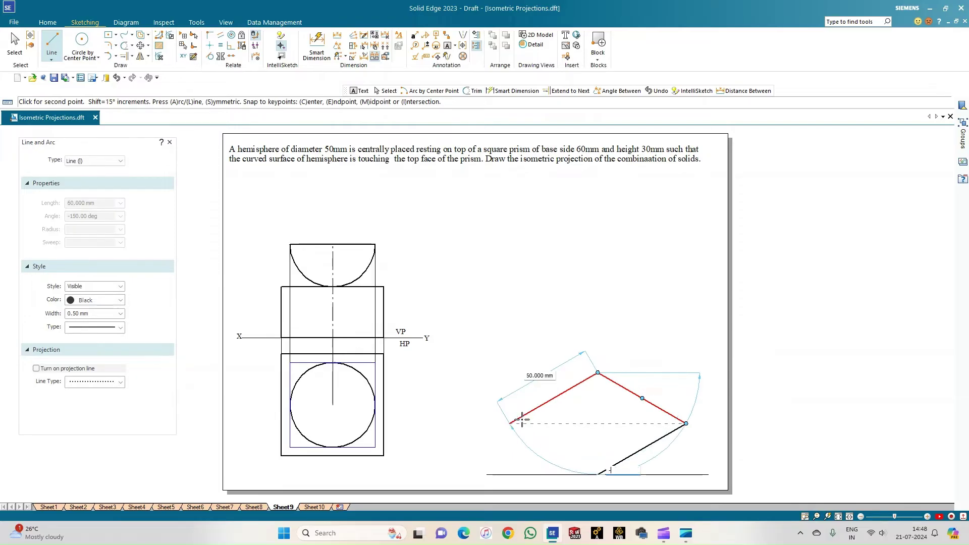
pyautogui.write('-150')
pyautogui.press('Return')
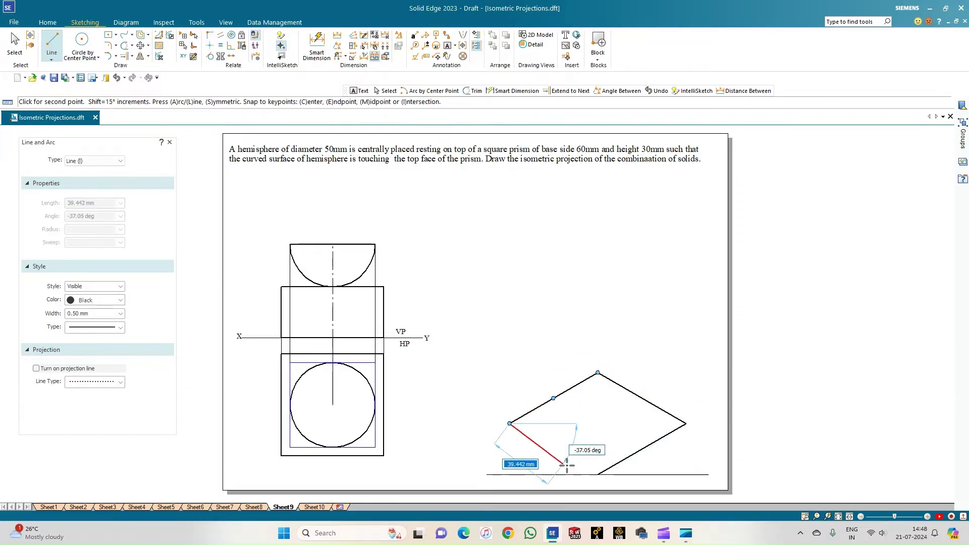
pyautogui.click(597, 474)
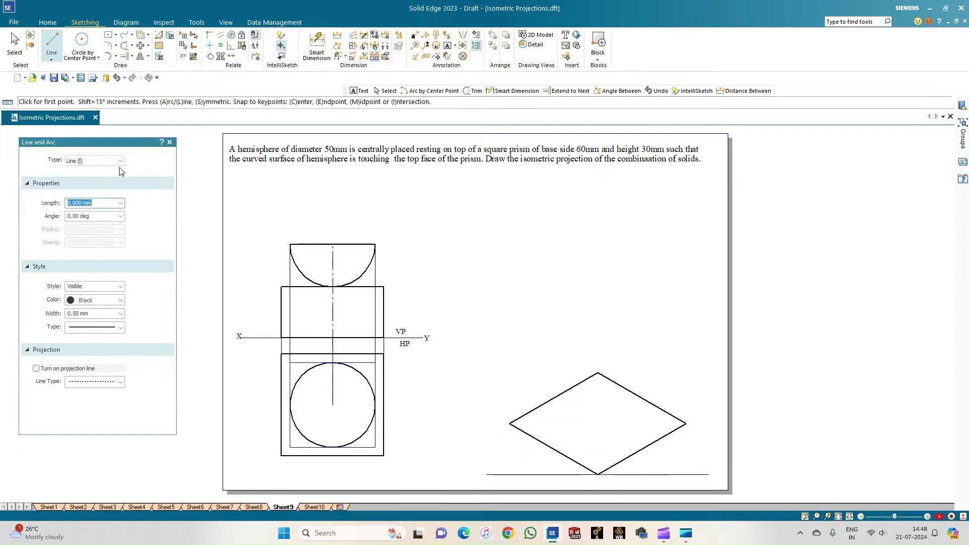
# Step: Draw the prism's front vertical edge 30 mm up at 90° from the base's front corner
pyautogui.click(597, 474)
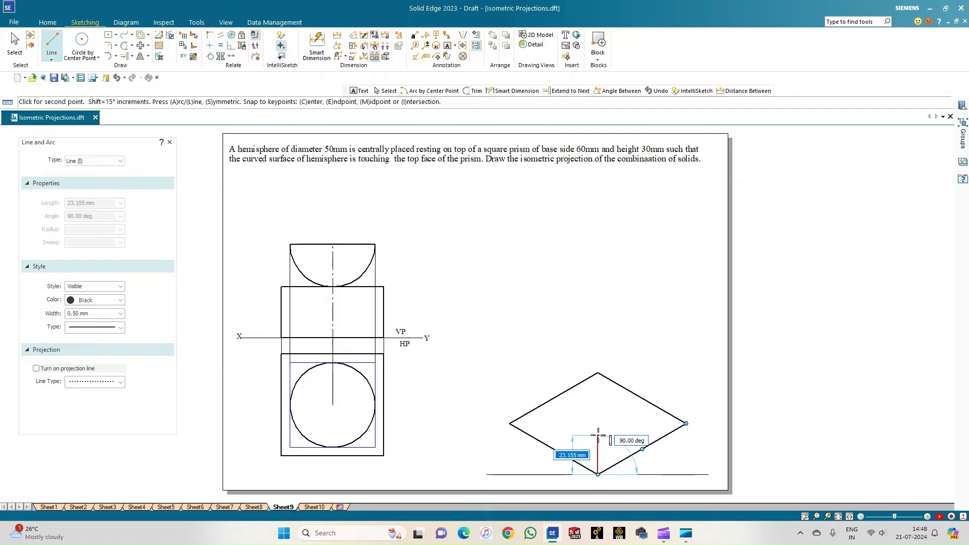
pyautogui.write('30')
pyautogui.press('Tab')
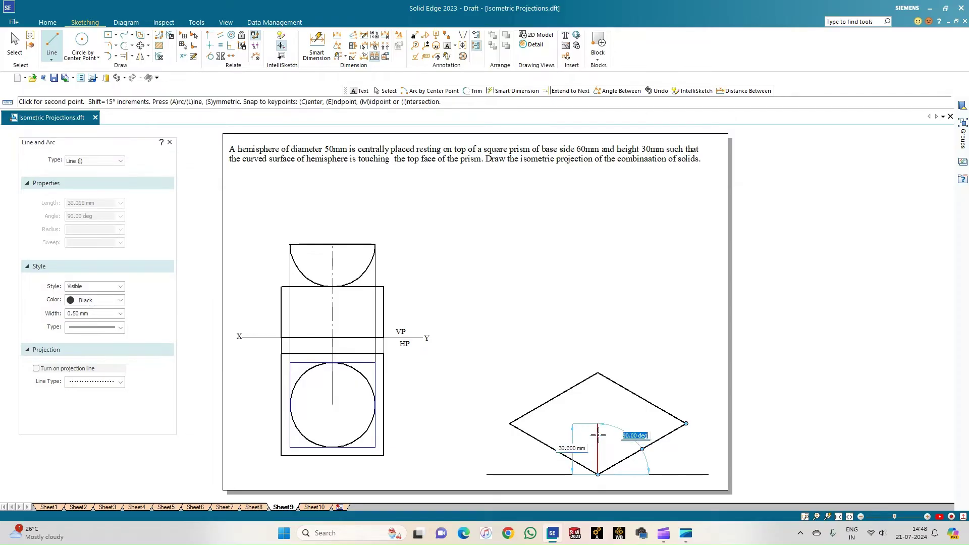
pyautogui.click(598, 434)
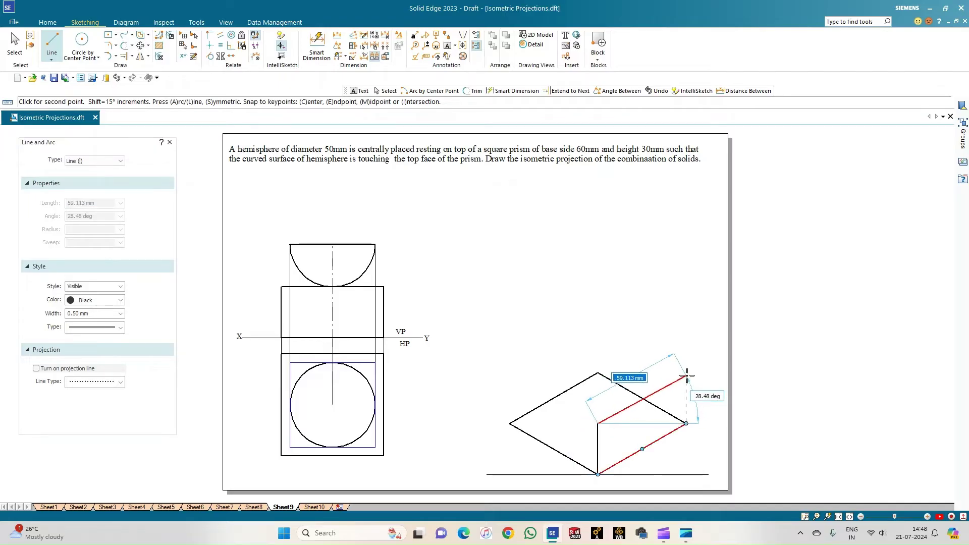
# Step: Draw the top face's front-right edge 60 mm long at 30° and drop the right vertical edge to the base's right corner
pyautogui.write('60')
pyautogui.press('Tab')
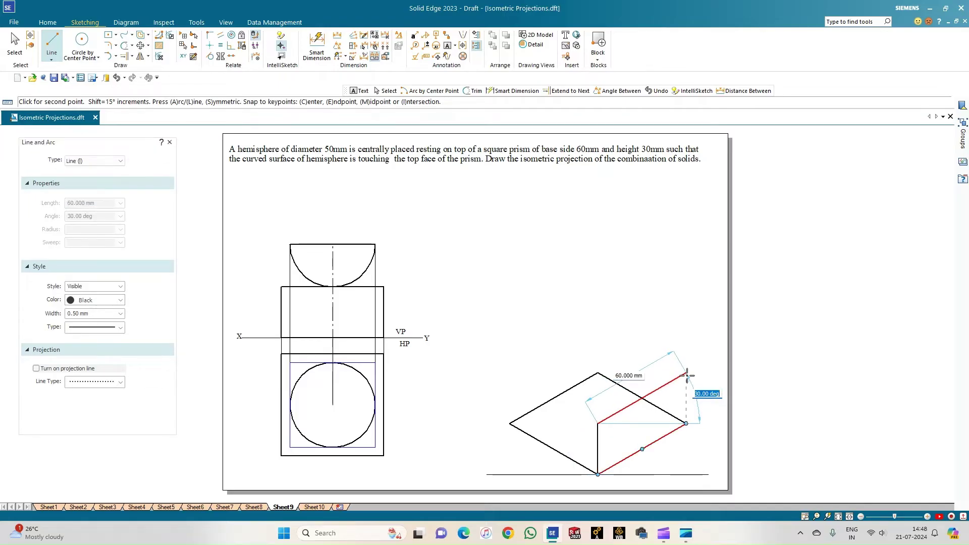
pyautogui.click(687, 375)
pyautogui.click(686, 423)
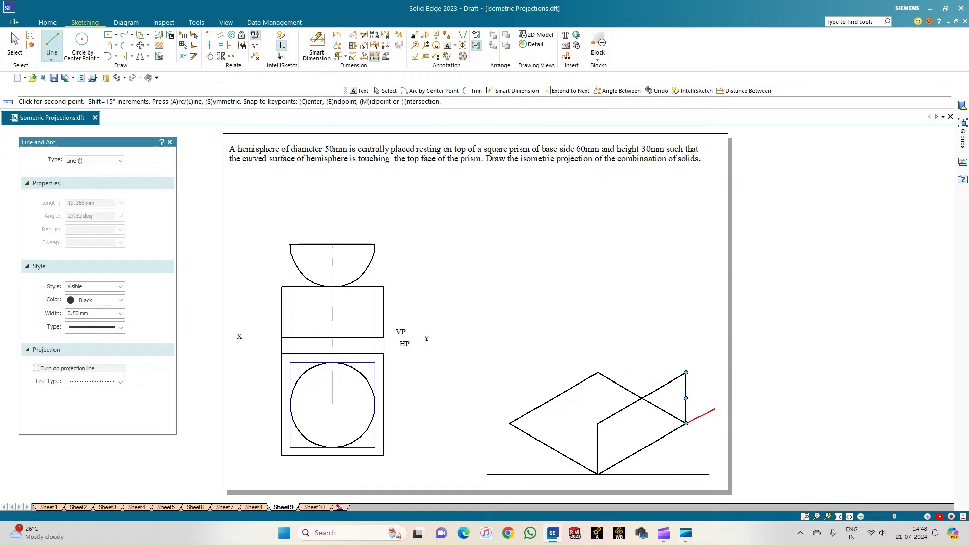
# Step: Draw the top face's back-right edge 60 mm long at 150° and connect its end vertically with the base's back corner
pyautogui.click(686, 372)
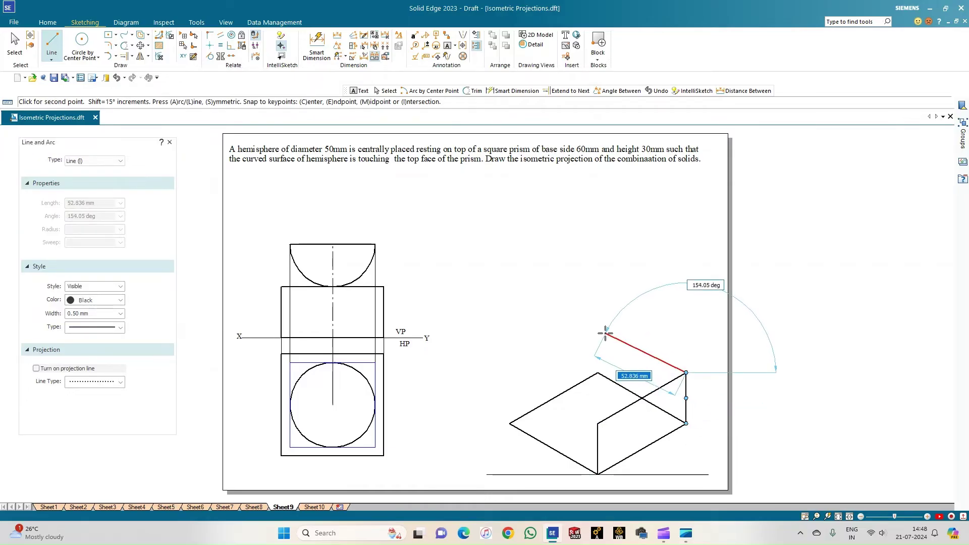
pyautogui.write('60')
pyautogui.press('Tab')
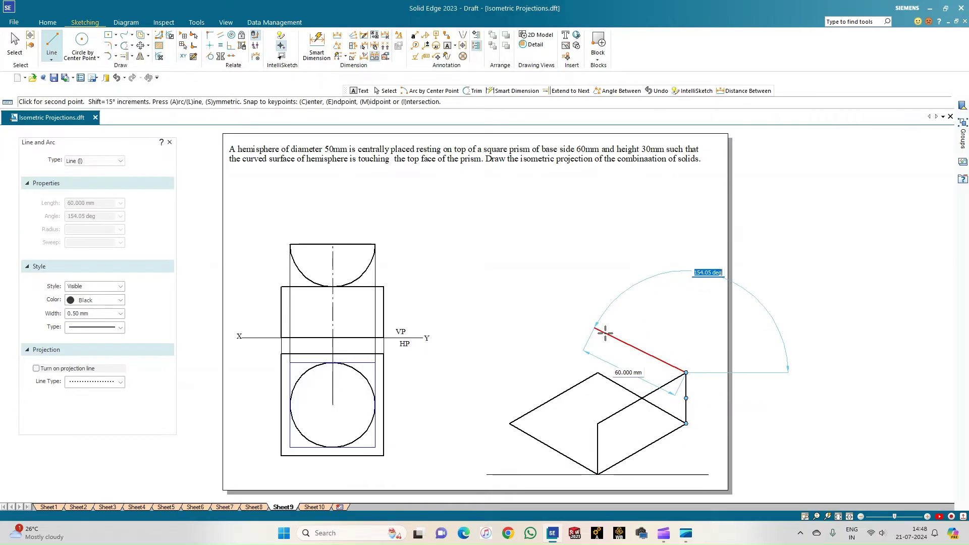
pyautogui.write('150')
pyautogui.press('Return')
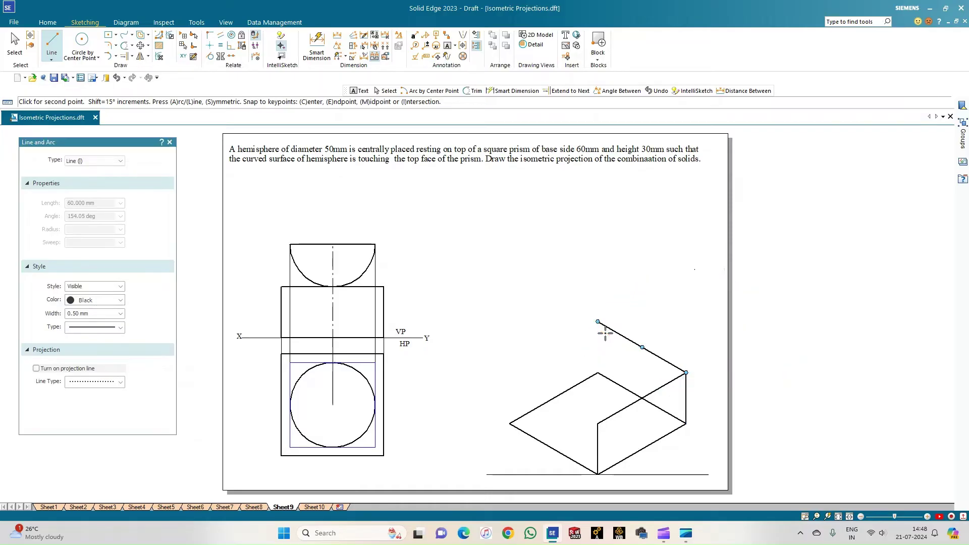
pyautogui.click(598, 372)
pyautogui.rightClick(603, 317)
pyautogui.click(598, 322)
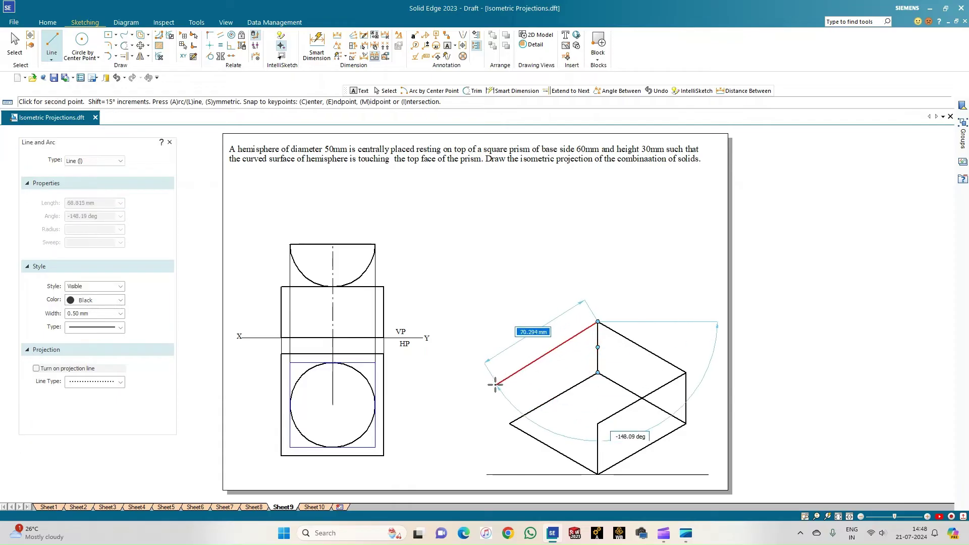
# Step: Draw the top face's back-left edge 60 mm long at -150° from the top back corner
pyautogui.write('60')
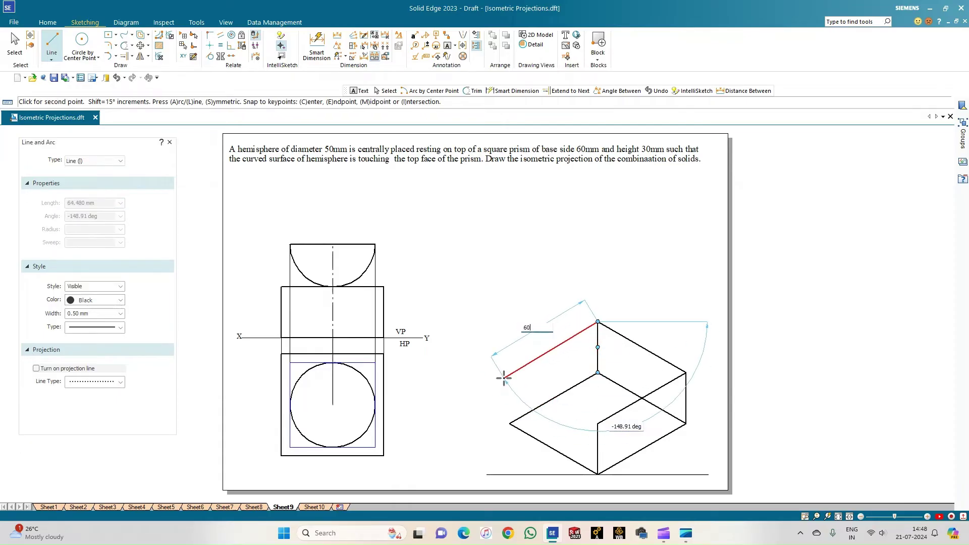
pyautogui.press('Tab')
pyautogui.write('-')
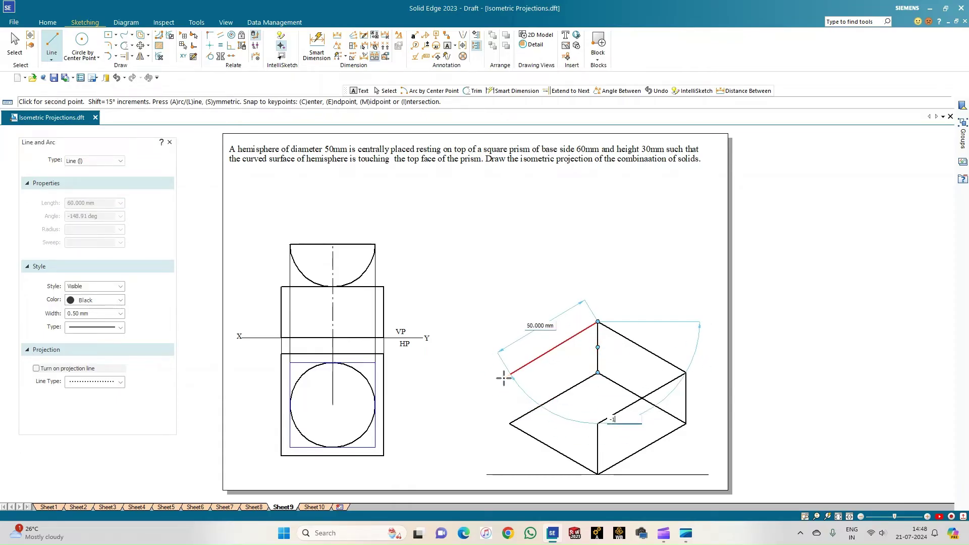
pyautogui.write('150')
pyautogui.press('Return')
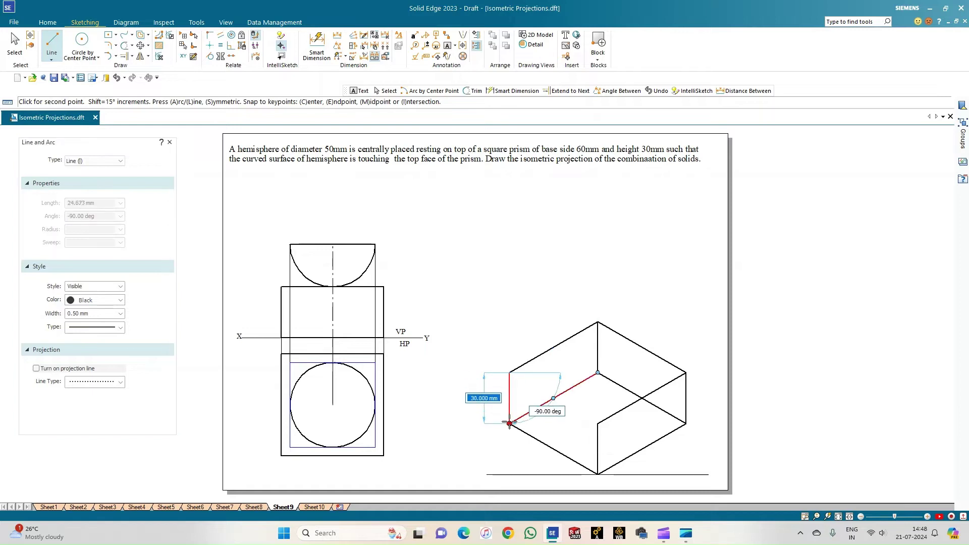
# Step: Draw the prism's left vertical edge and close the top face with its front-left edge
pyautogui.click(508, 372)
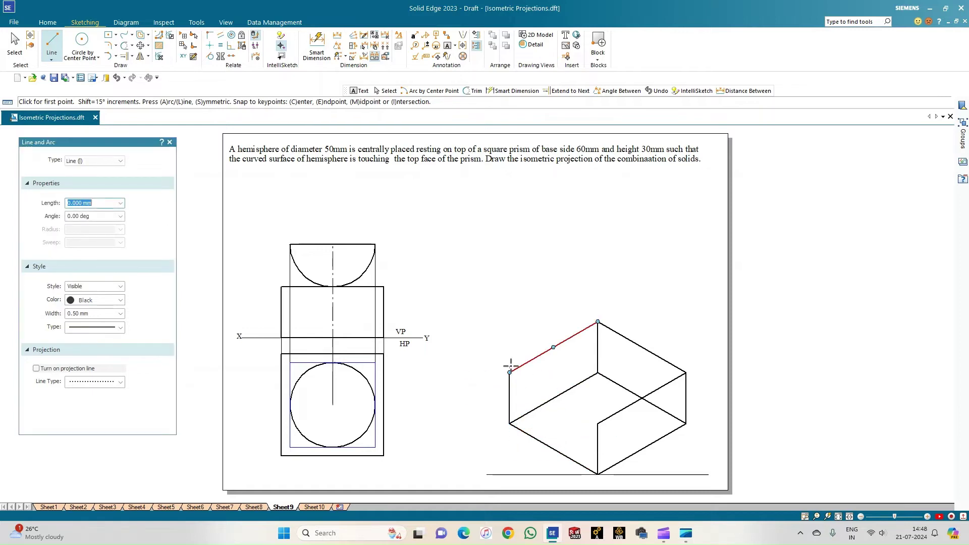
pyautogui.click(508, 372)
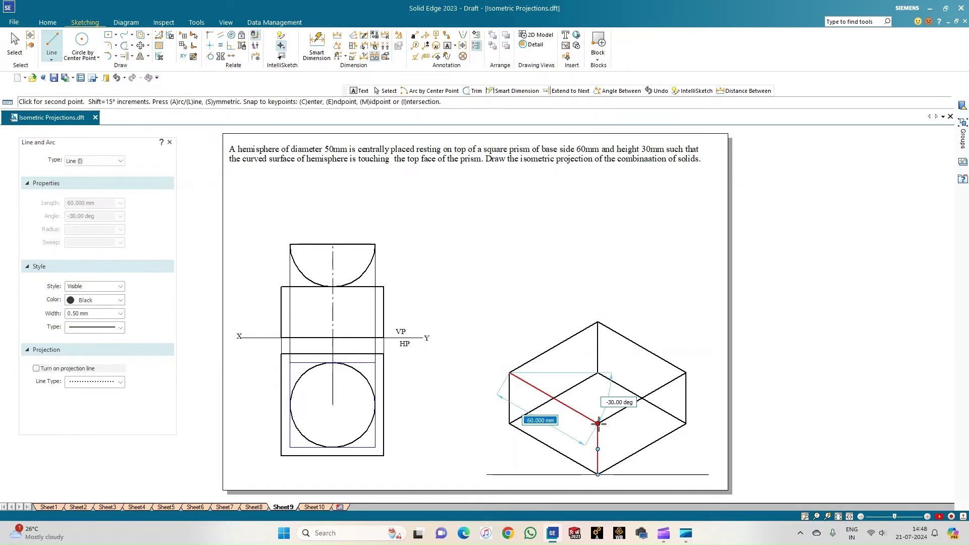
pyautogui.click(598, 321)
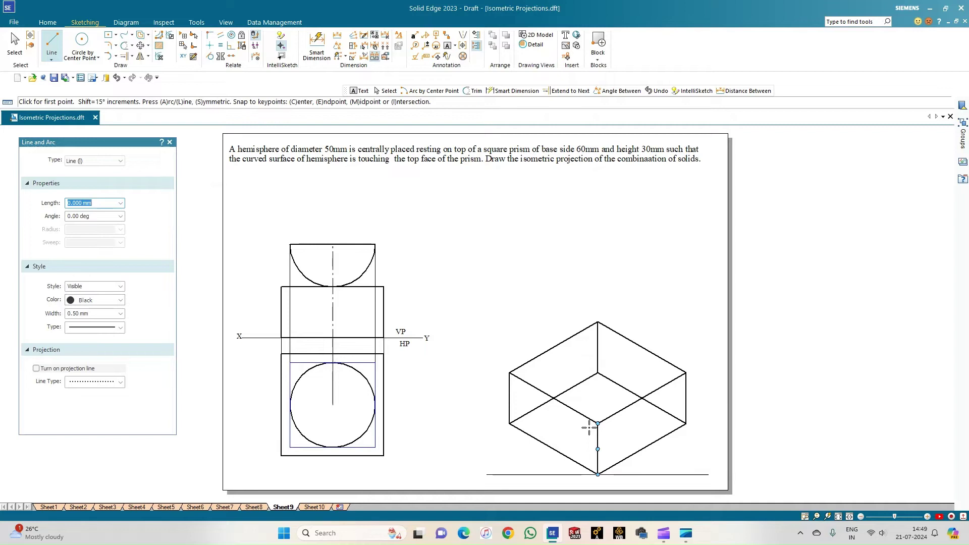
# Step: Draw a 0.13 mm wide horizontal diagonal across the prism's top face from its left corner to its right corner
pyautogui.scroll(1, 589, 428)
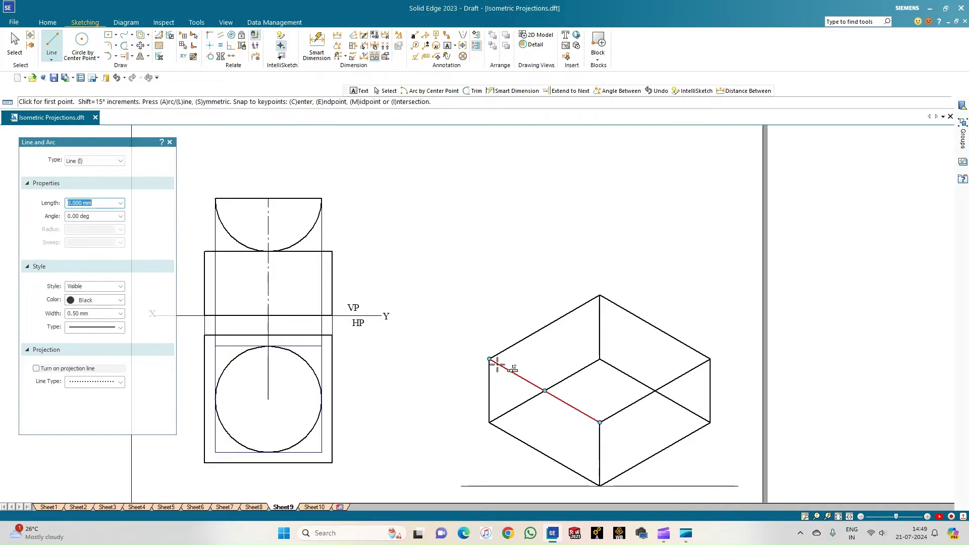
pyautogui.click(121, 313)
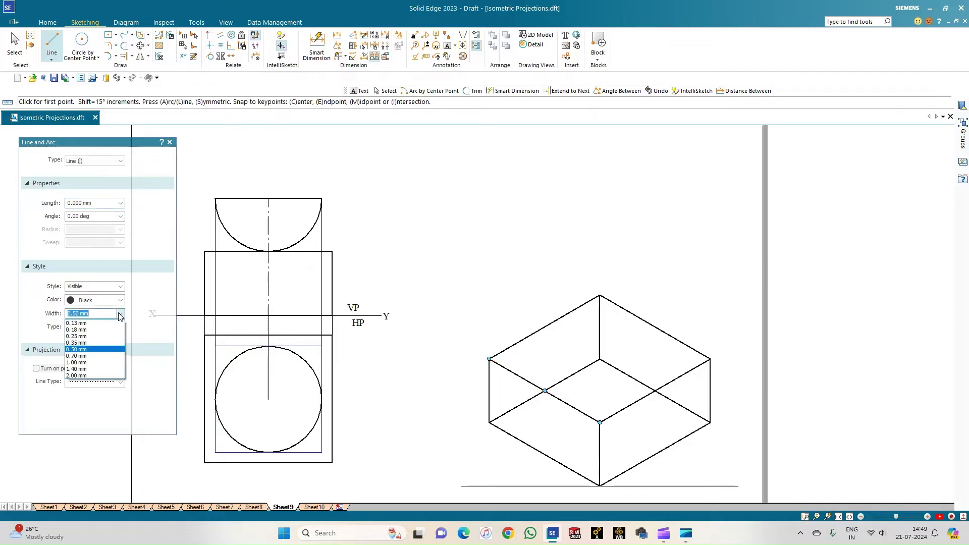
pyautogui.click(107, 327)
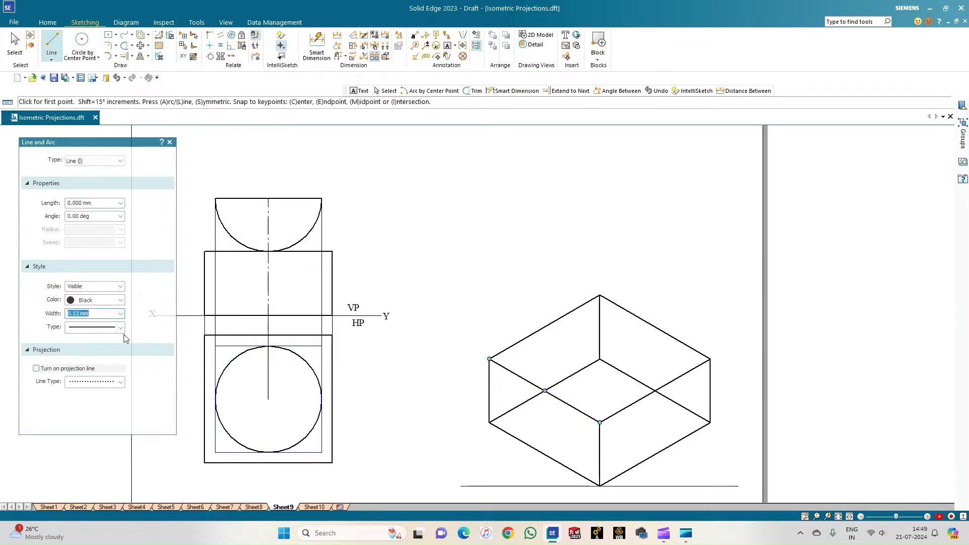
pyautogui.click(489, 358)
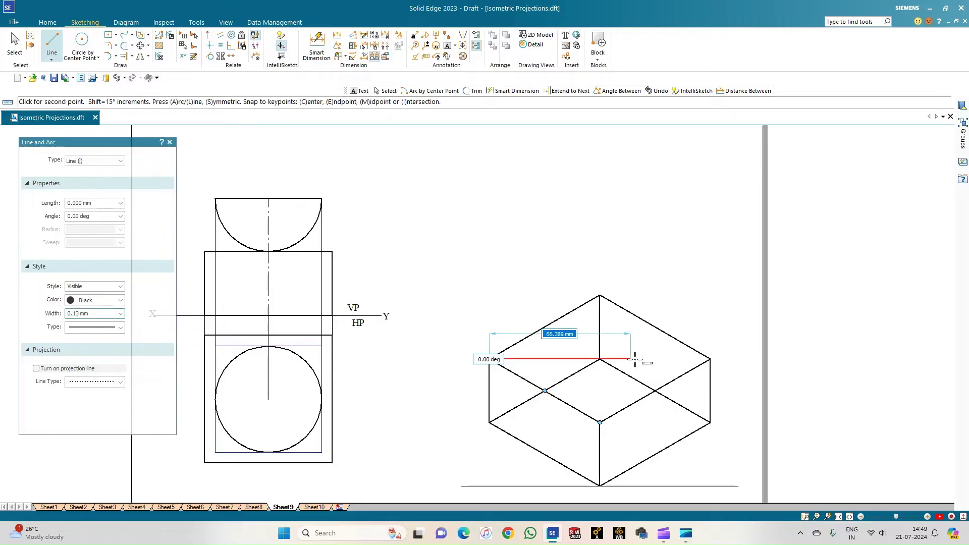
pyautogui.click(710, 358)
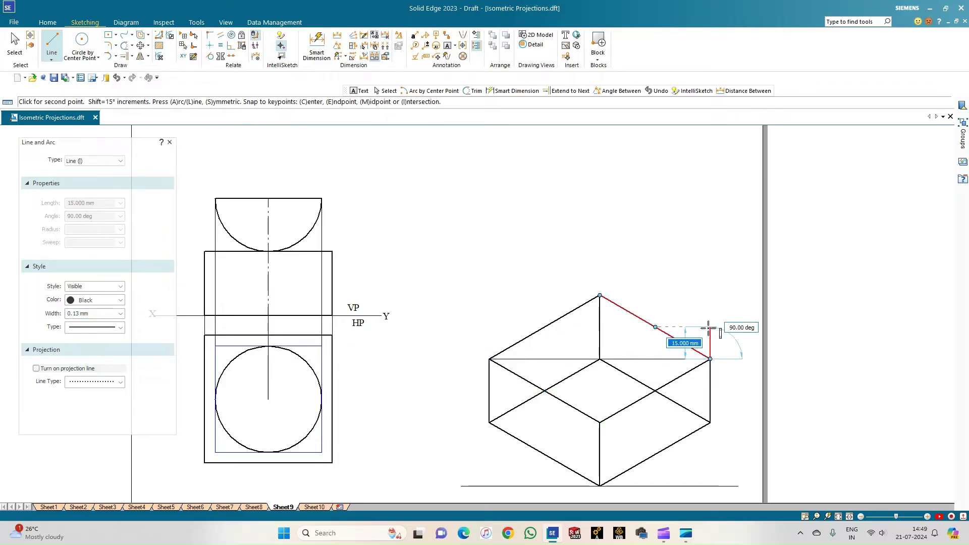
# Step: Draw the top face's vertical diagonal from its back corner to its front corner and end the line
pyautogui.click(599, 296)
pyautogui.click(599, 423)
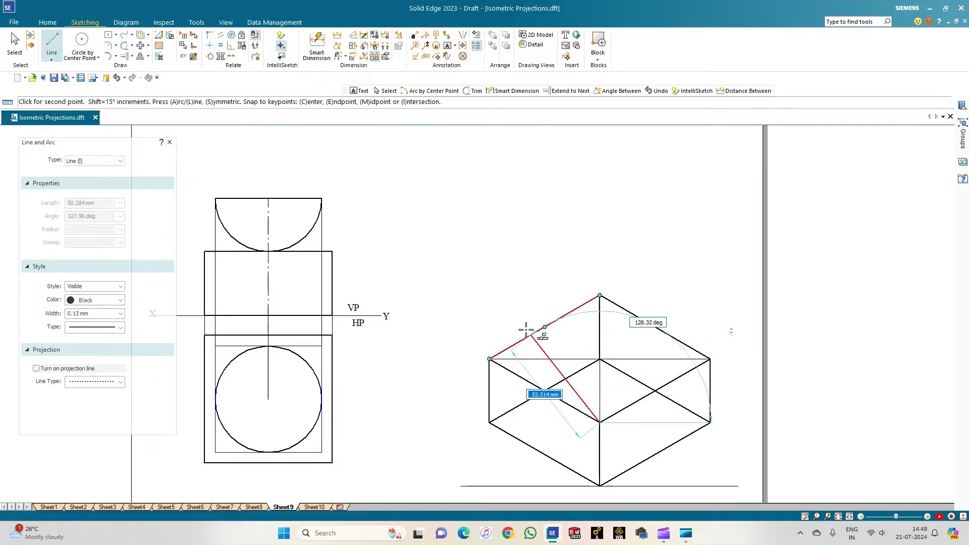
pyautogui.press('Escape')
# Step: Draw a vertical axis line 25 mm long at 90° upward from the centre of the prism's top face
pyautogui.click(600, 358)
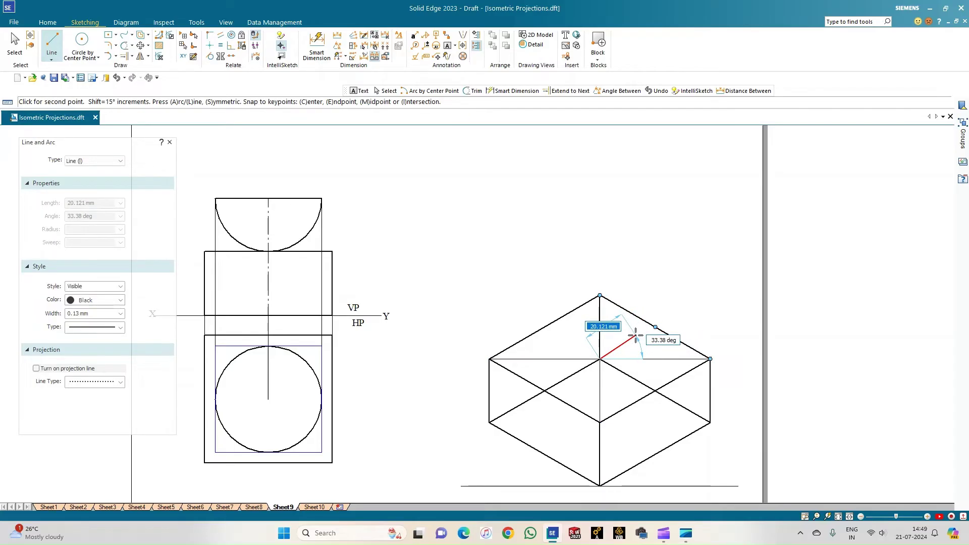
pyautogui.rightClick(555, 278)
pyautogui.click(600, 359)
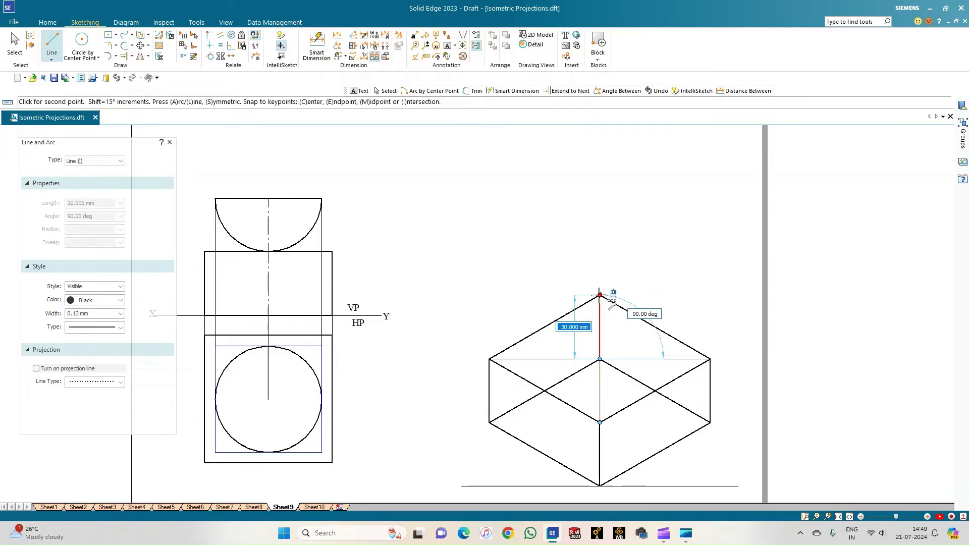
pyautogui.write('25')
pyautogui.press('Tab')
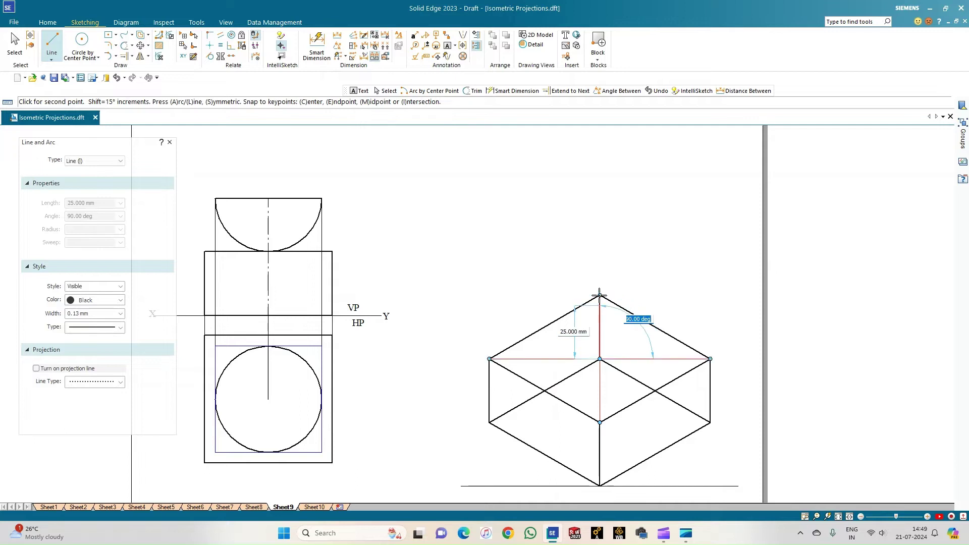
pyautogui.press('Return')
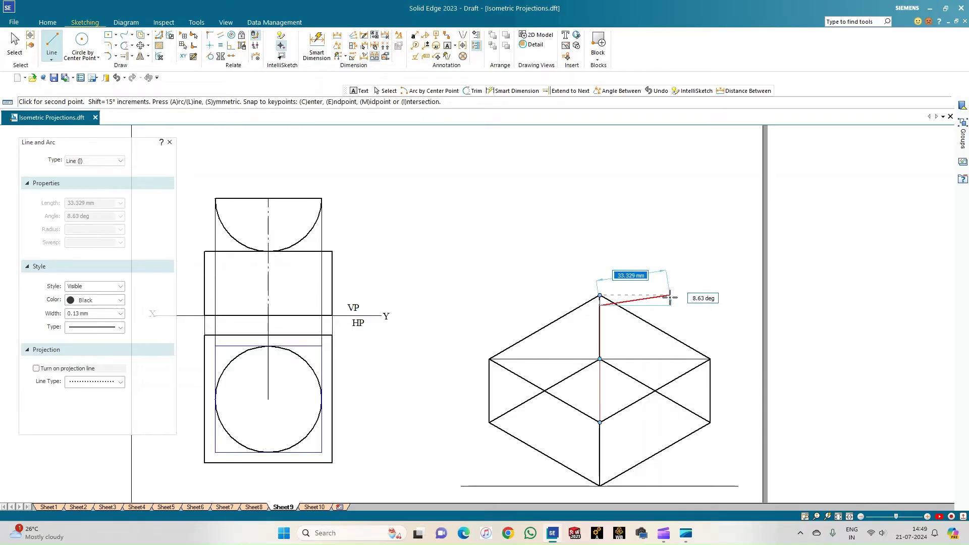
# Step: Draw a 25 mm line at 30° from the top end of the vertical axis and end the line there
pyautogui.write('25')
pyautogui.press('Tab')
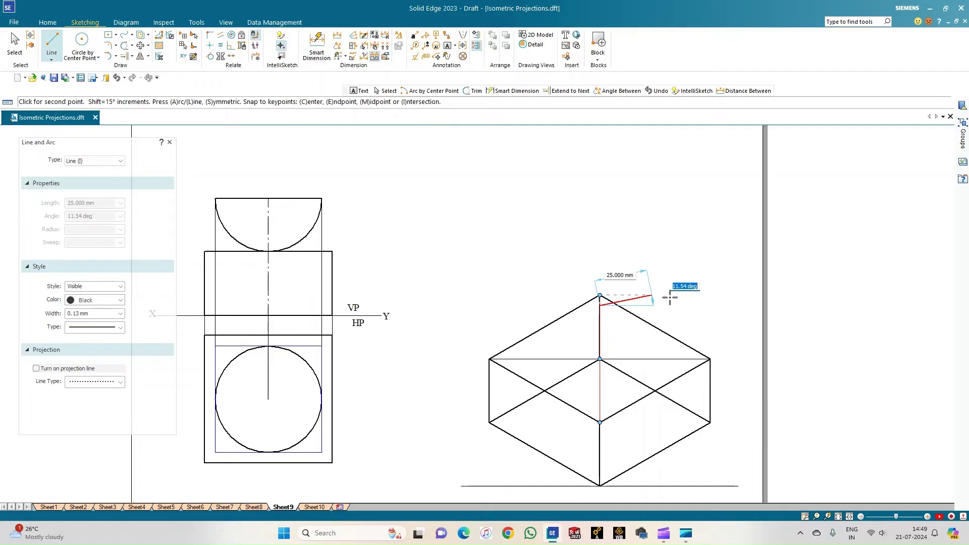
pyautogui.write('30')
pyautogui.press('Return')
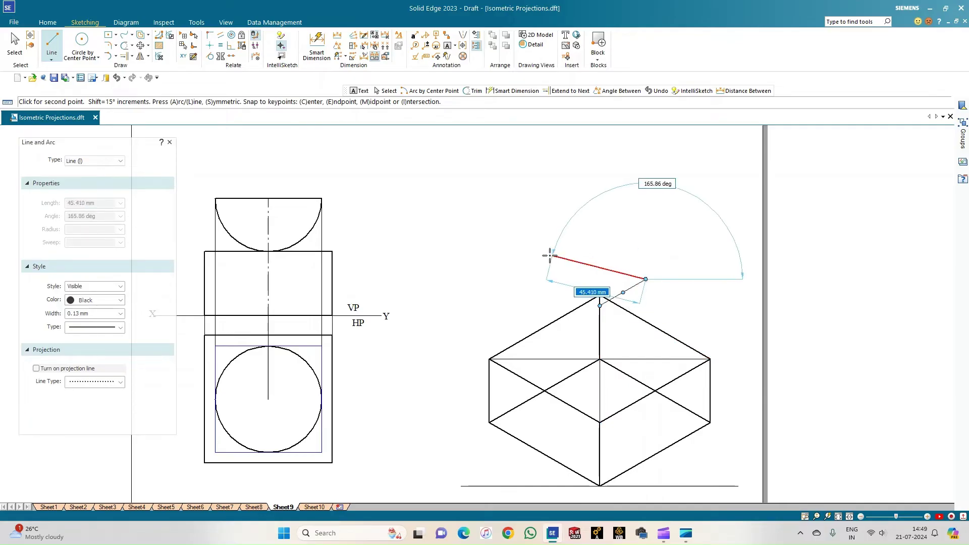
pyautogui.rightClick(572, 273)
# Step: Draw a 25 mm line at 150° from the top end of the vertical axis and end it
pyautogui.click(600, 304)
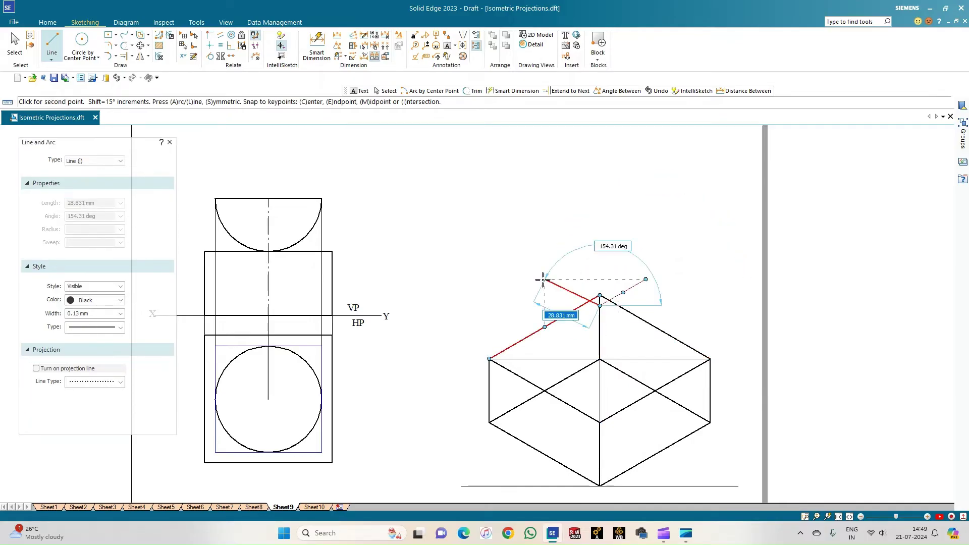
pyautogui.write('25')
pyautogui.press('Tab')
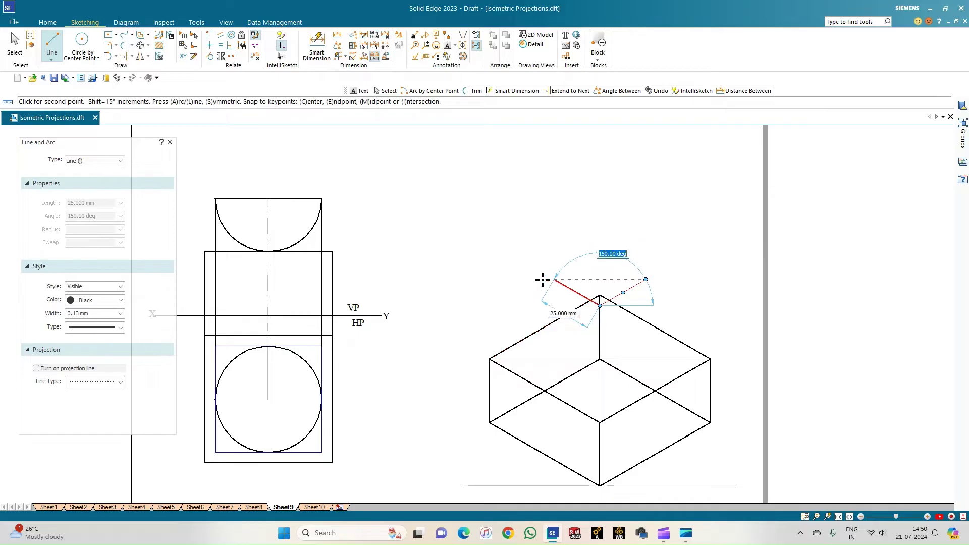
pyautogui.write('150')
pyautogui.press('Return')
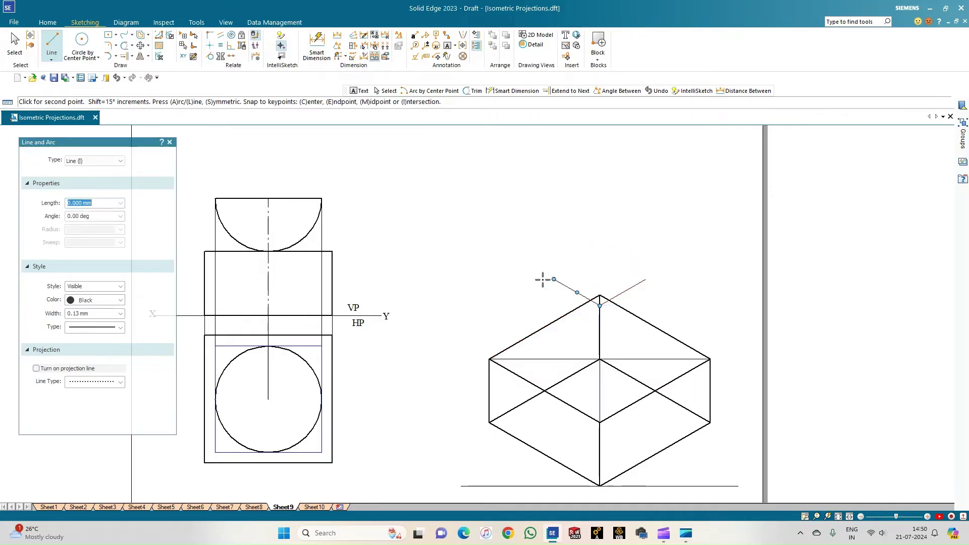
pyautogui.rightClick(518, 301)
# Step: Draw a 25 mm line at -150° from the top end of the vertical axis and end it
pyautogui.click(599, 305)
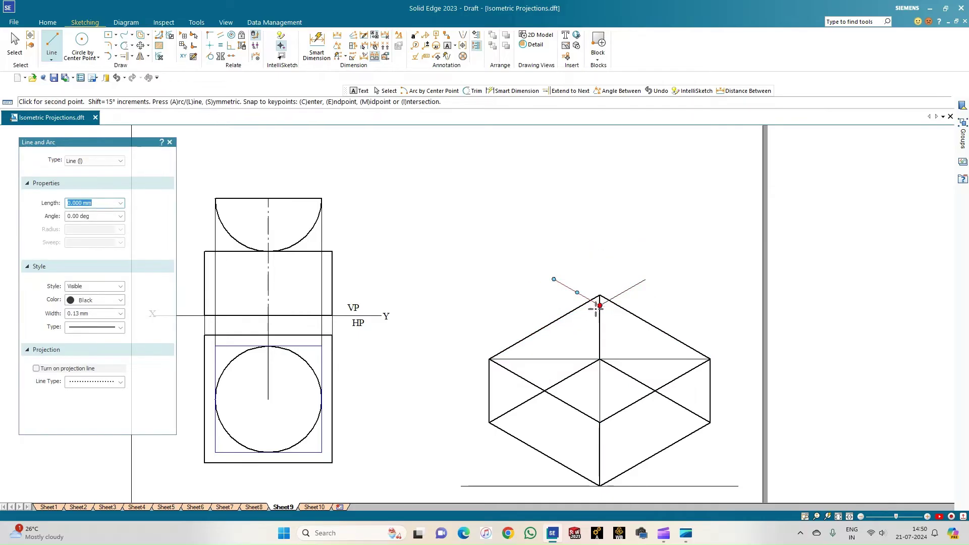
pyautogui.write('25')
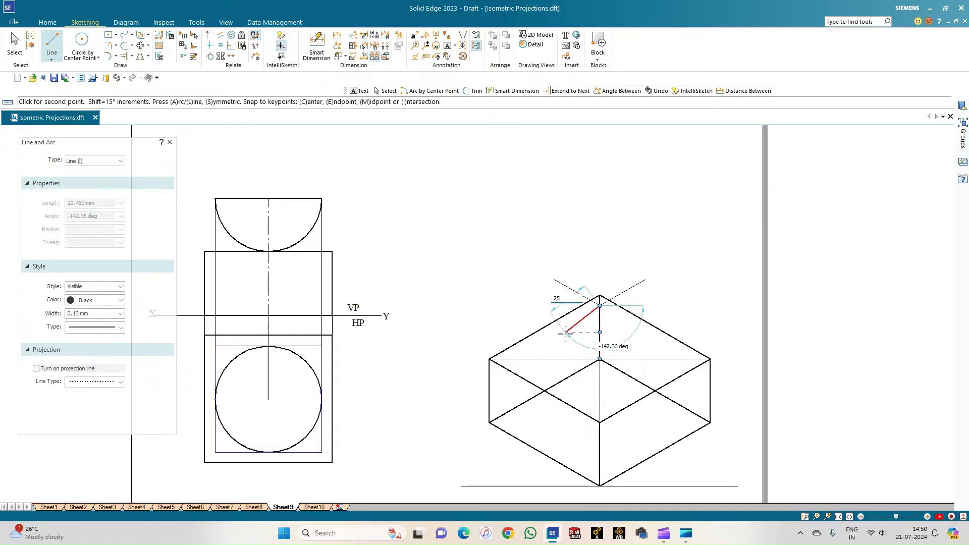
pyautogui.press('Tab')
pyautogui.press('BackSpace')
pyautogui.write('-15')
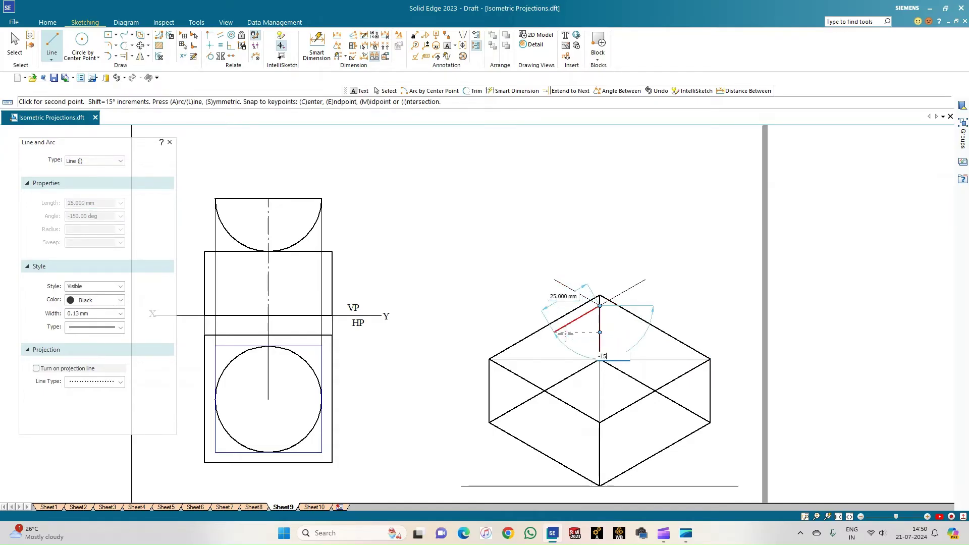
pyautogui.write('0')
pyautogui.press('Return')
pyautogui.rightClick(588, 313)
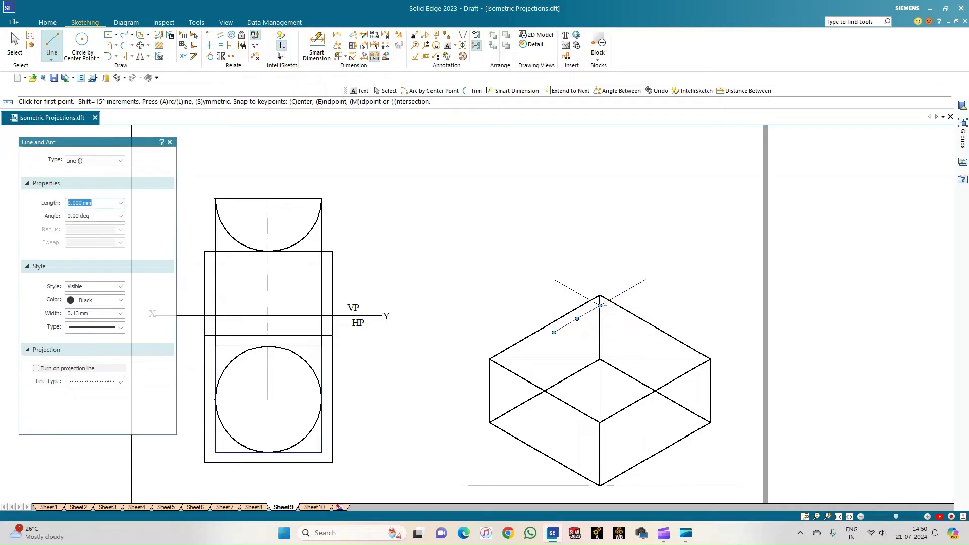
# Step: Draw a 25 mm line at -30° from the top end of the vertical axis
pyautogui.click(600, 306)
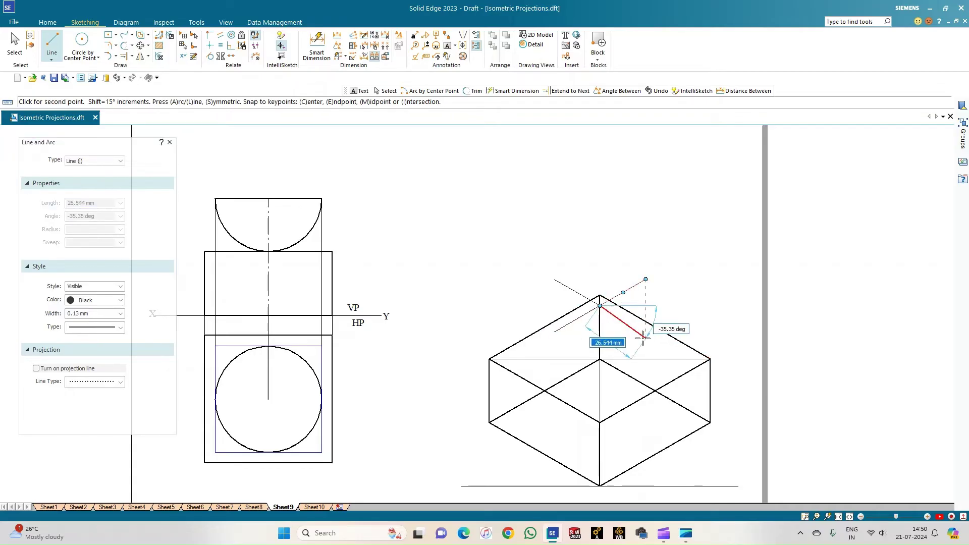
pyautogui.write('25')
pyautogui.press('Tab')
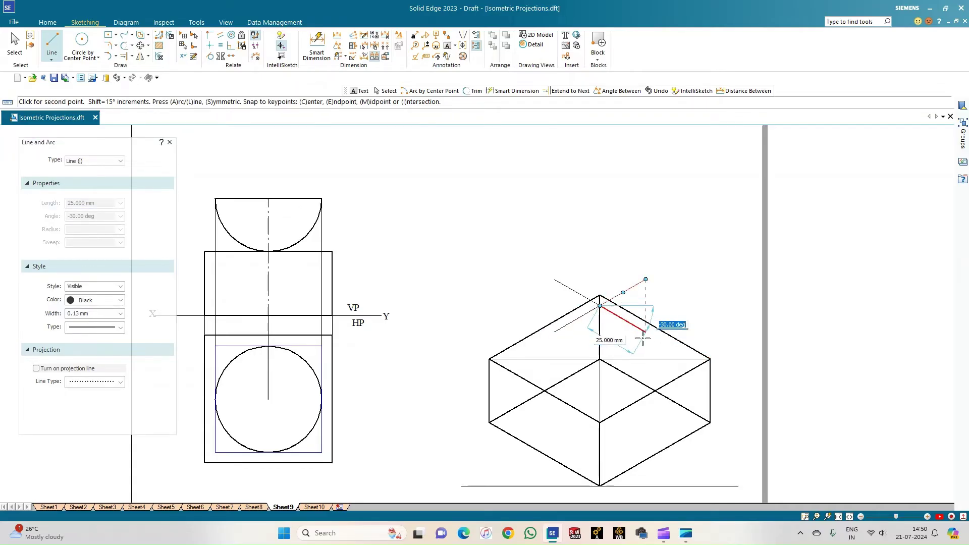
pyautogui.press('BackSpace')
pyautogui.write('-30')
pyautogui.press('Return')
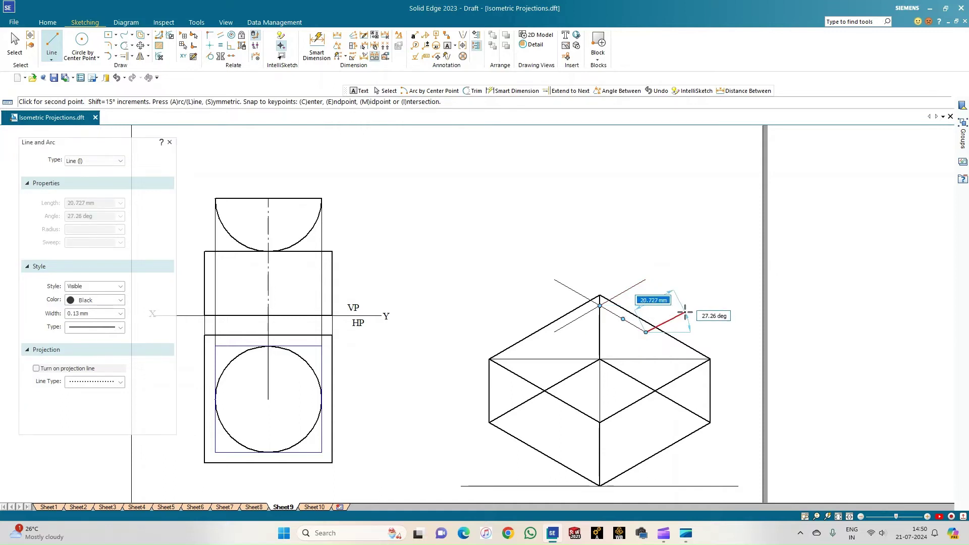
# Step: Continue from the end of the -30° centre line with a 25 mm half edge at 30°
pyautogui.write('25')
pyautogui.press('Tab')
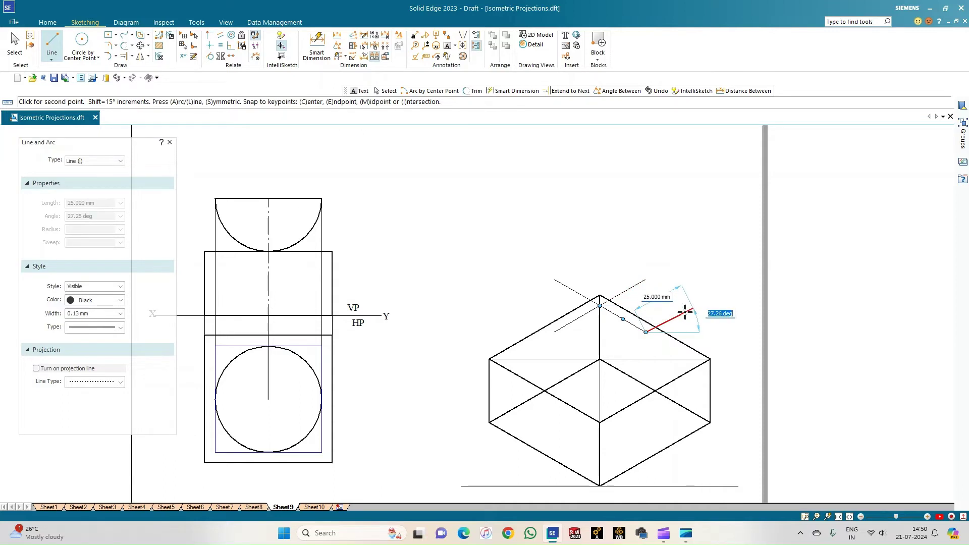
pyautogui.write('30')
pyautogui.press('Return')
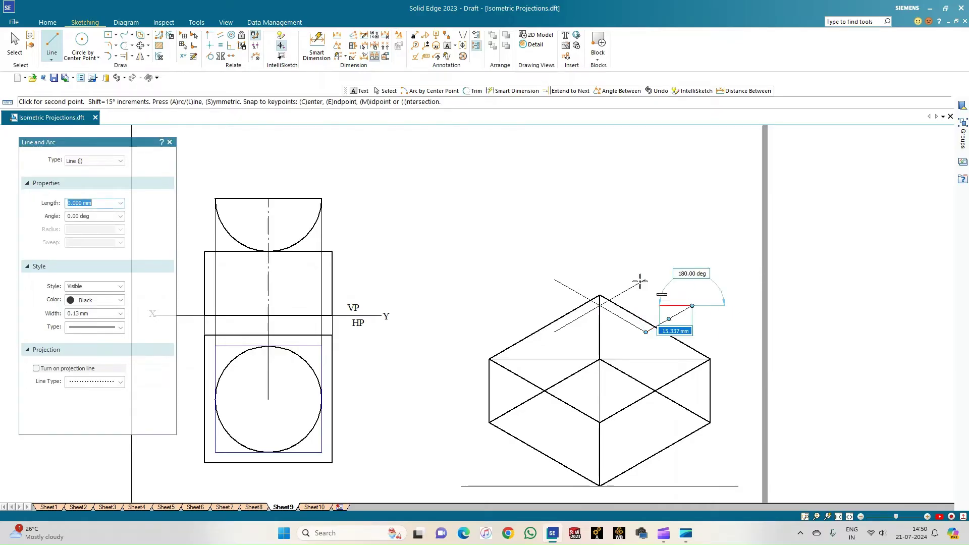
# Step: Draw the upper isometric square's back-right edge 50 mm long at 150° from its right corner
pyautogui.write('5')
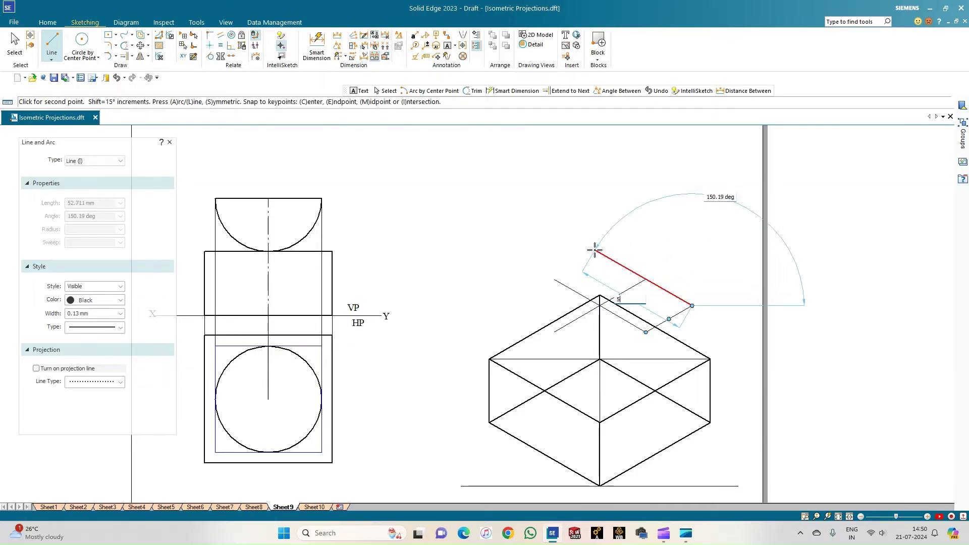
pyautogui.write('0')
pyautogui.press('Tab')
pyautogui.write('1')
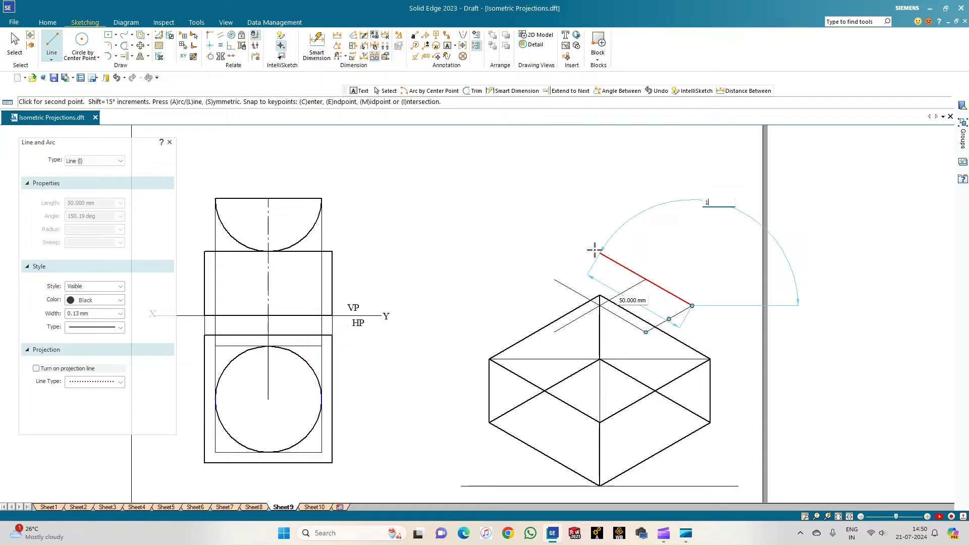
pyautogui.write('50')
pyautogui.press('Return')
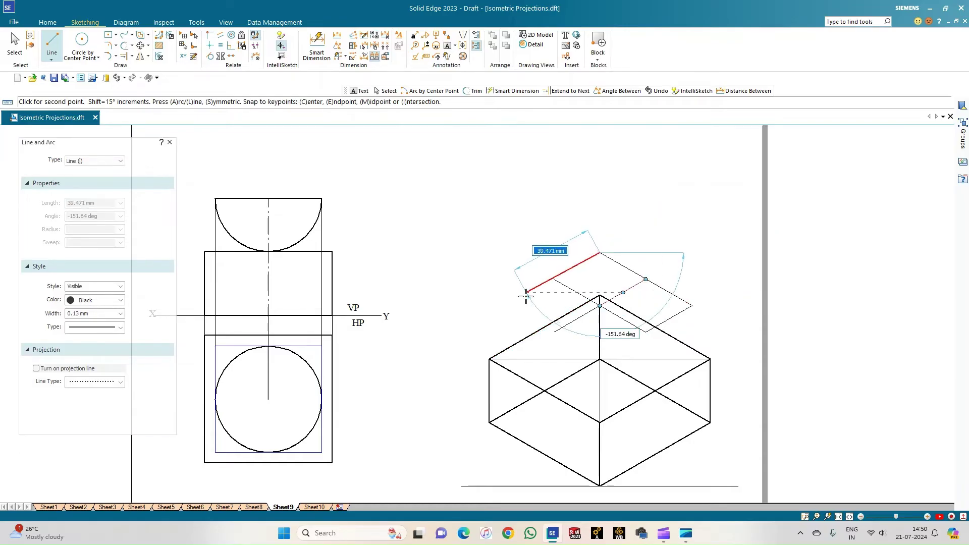
# Step: Draw the upper isometric square's back-left edge 50 mm long at -150° from its back corner
pyautogui.write('50')
pyautogui.press('Tab')
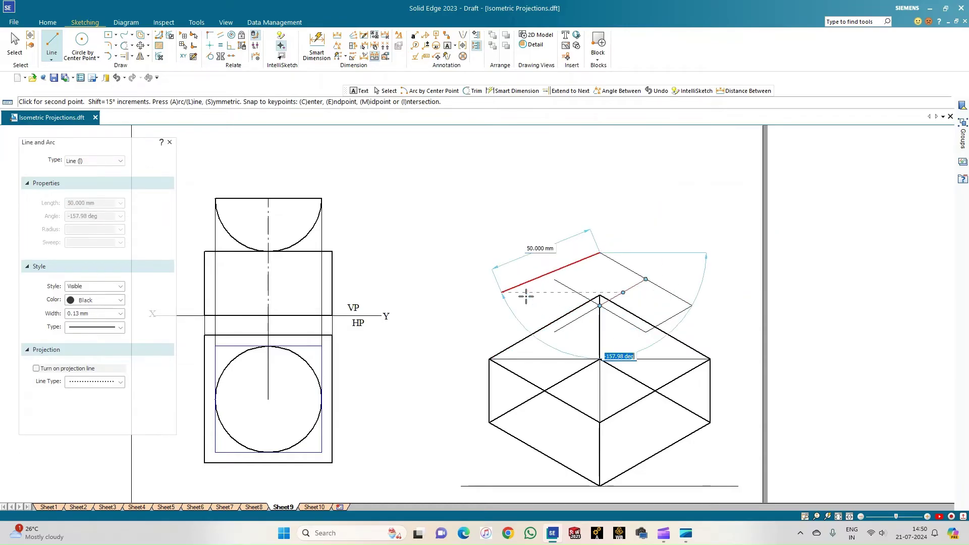
pyautogui.write('-150')
pyautogui.press('Return')
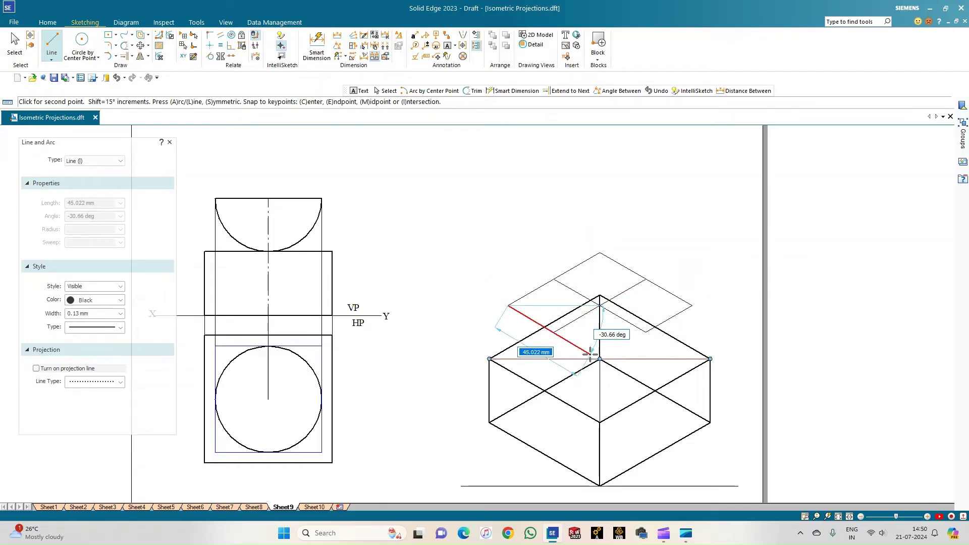
# Step: Draw the upper isometric square's front-left edge 50 mm long at -30° and close the outline to the midpoint of the front-right edge
pyautogui.write('50')
pyautogui.press('Tab')
pyautogui.write('-')
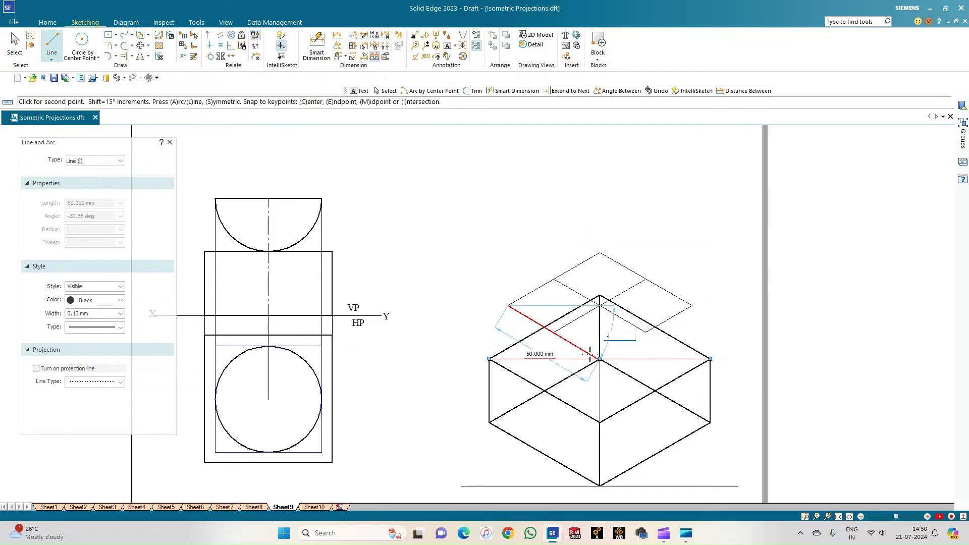
pyautogui.write('30')
pyautogui.press('Return')
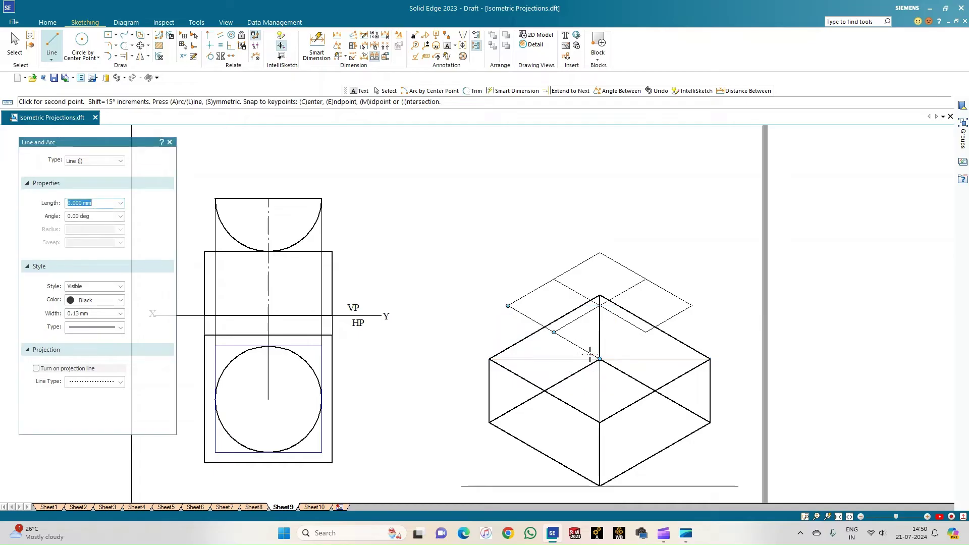
pyautogui.click(646, 332)
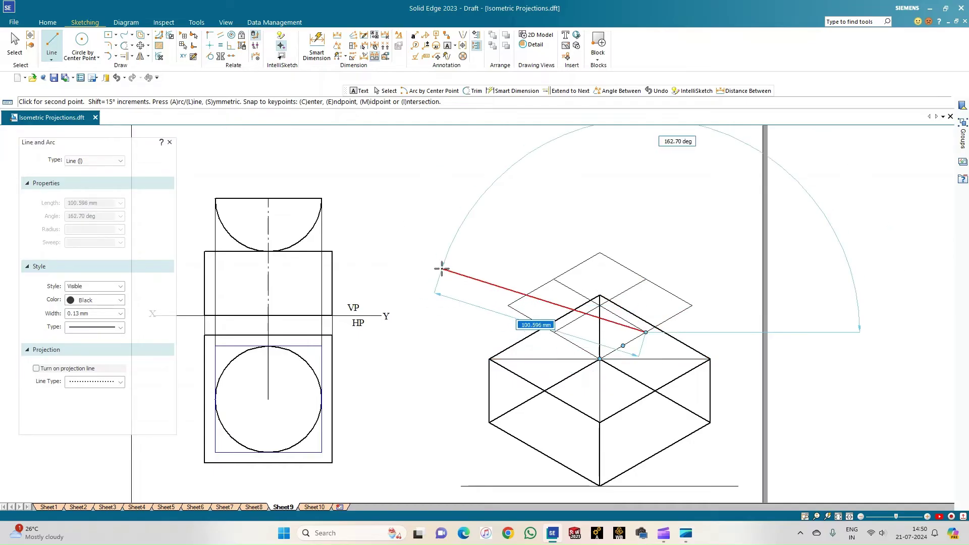
pyautogui.rightClick(442, 268)
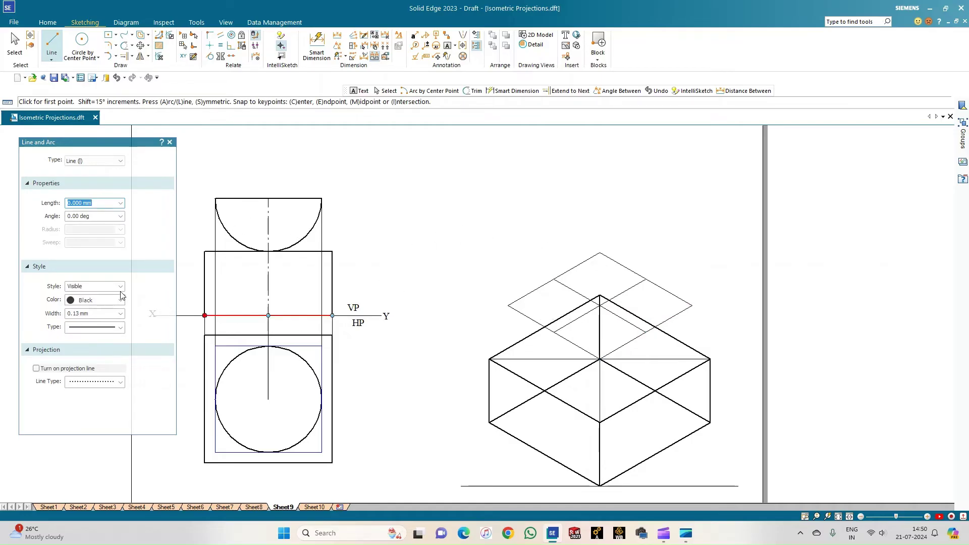
pyautogui.press('Escape')
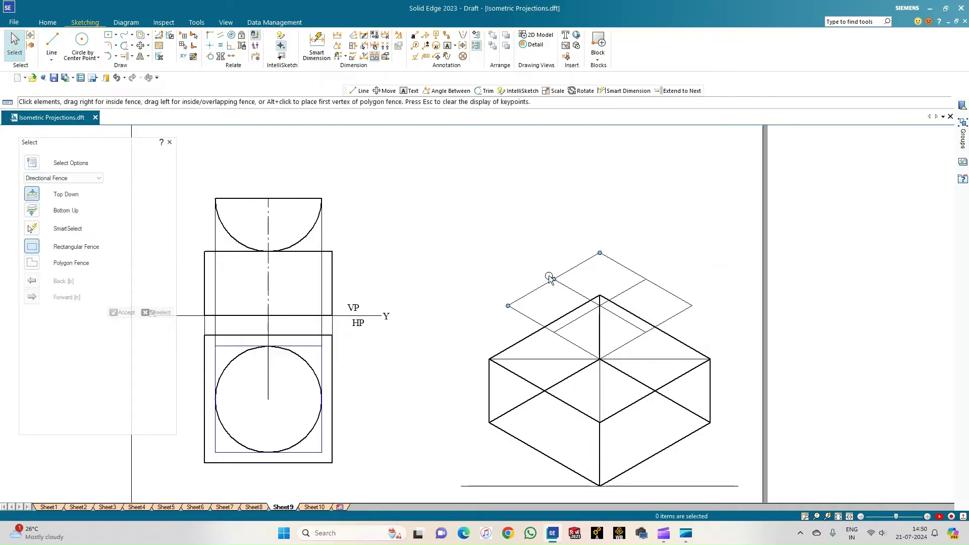
# Step: Change the colour of the upper isometric square's edges and its two left centre-line halves to Blue
pyautogui.click(543, 285)
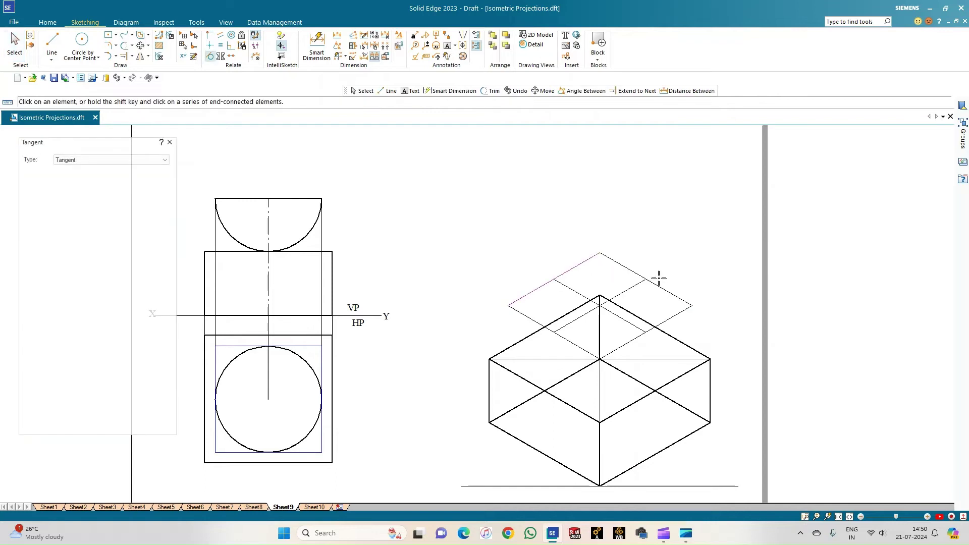
pyautogui.press('Escape')
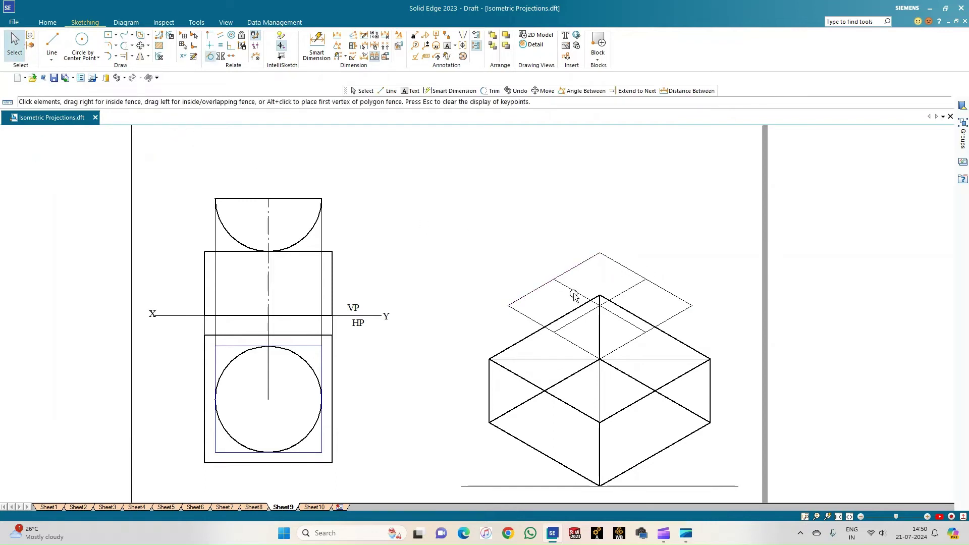
pyautogui.click(574, 268)
pyautogui.click(627, 269)
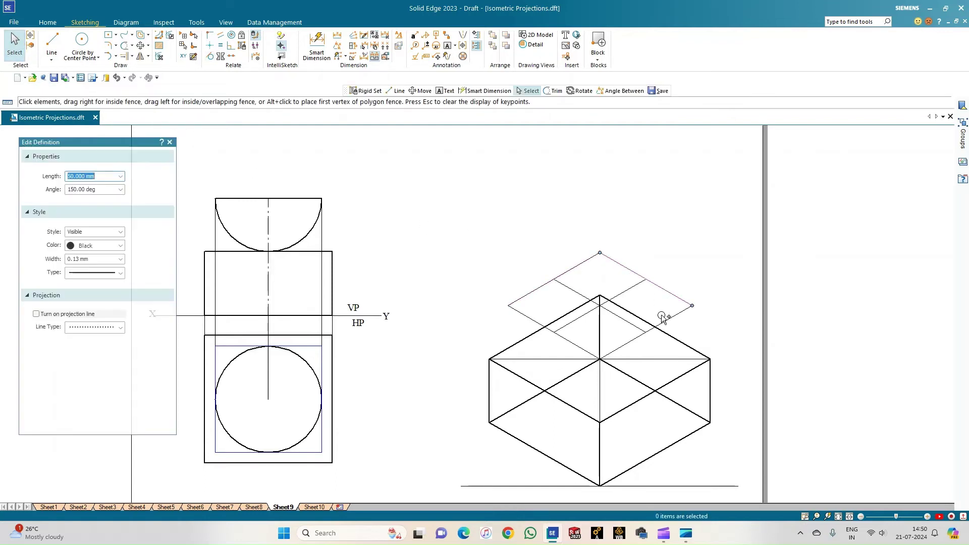
pyautogui.keyDown('ctrl'); pyautogui.click(627, 343); pyautogui.keyUp('ctrl')
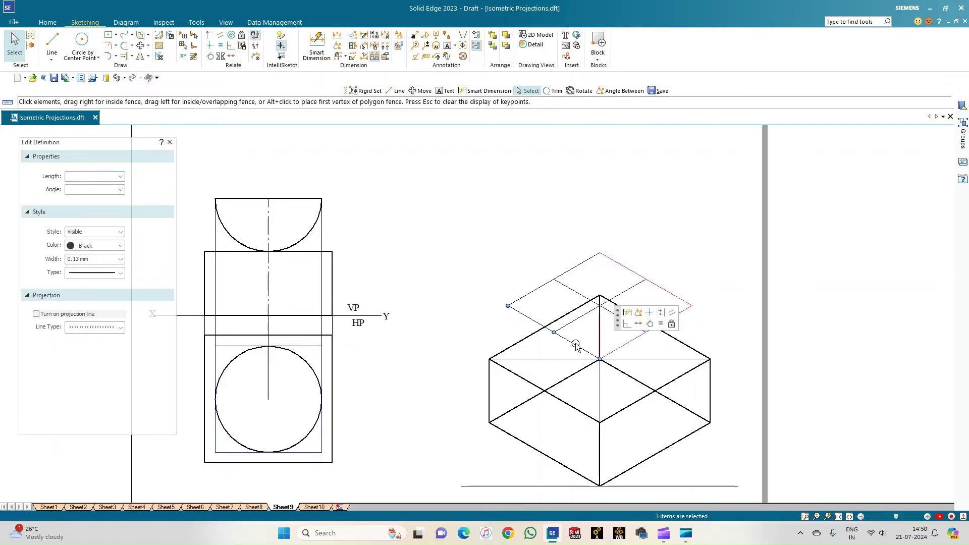
pyautogui.keyDown('ctrl'); pyautogui.click(573, 343); pyautogui.keyUp('ctrl')
pyautogui.keyDown('ctrl'); pyautogui.click(536, 322); pyautogui.keyUp('ctrl')
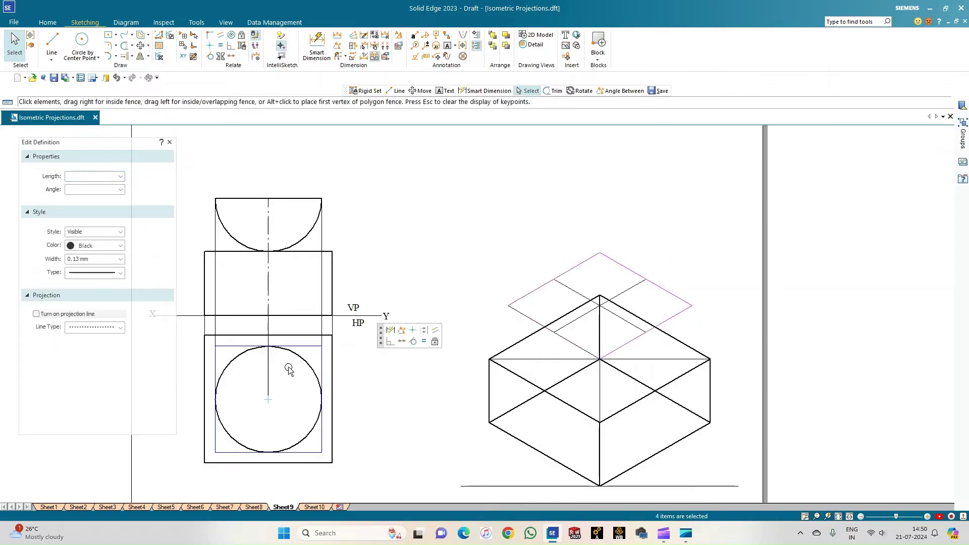
pyautogui.keyDown('ctrl'); pyautogui.click(570, 290); pyautogui.keyUp('ctrl')
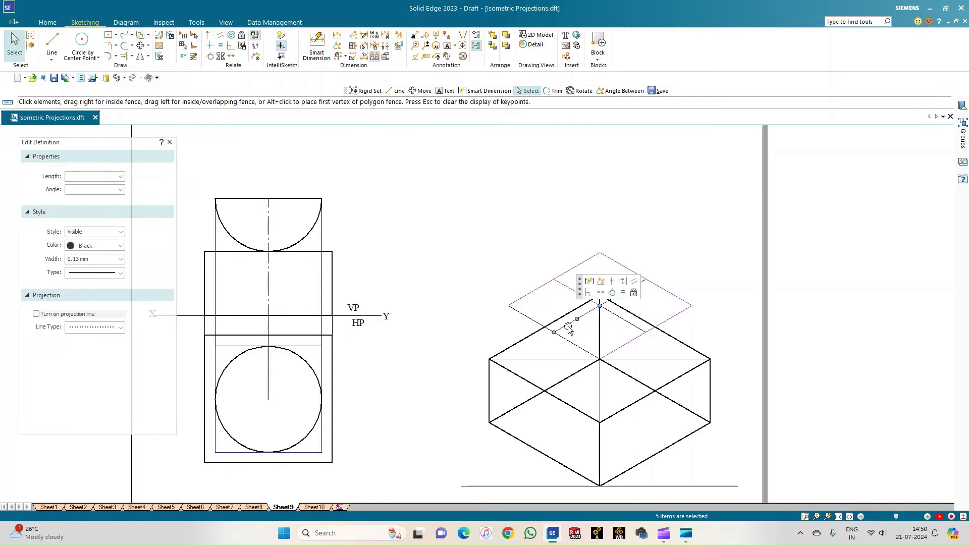
pyautogui.keyDown('ctrl'); pyautogui.click(541, 326); pyautogui.keyUp('ctrl')
pyautogui.keyDown('ctrl'); pyautogui.click(534, 322); pyautogui.keyUp('ctrl')
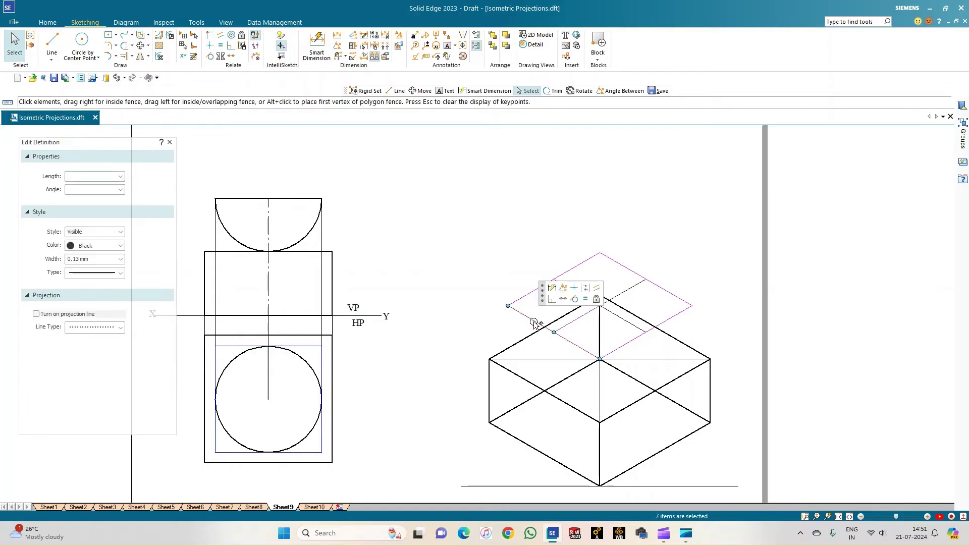
pyautogui.click(120, 246)
pyautogui.click(91, 348)
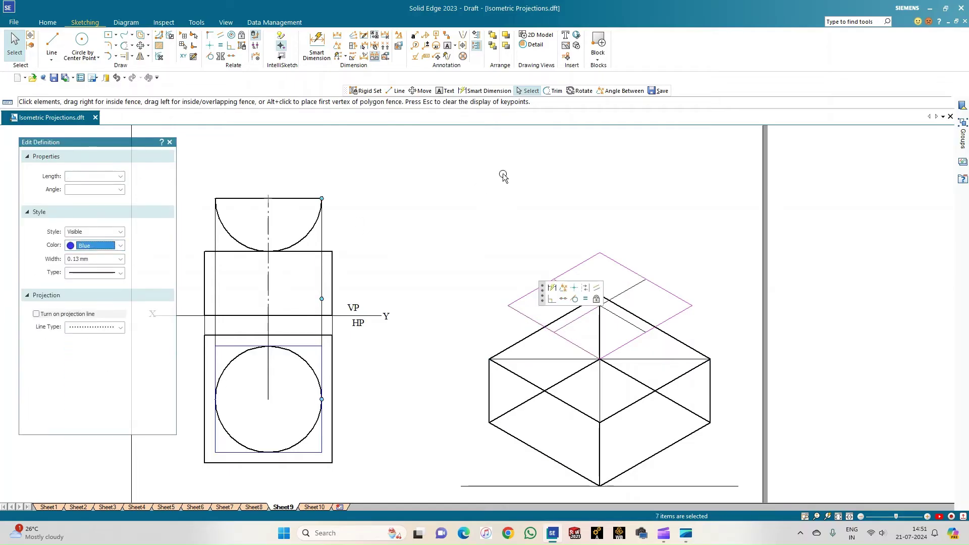
pyautogui.click(503, 175)
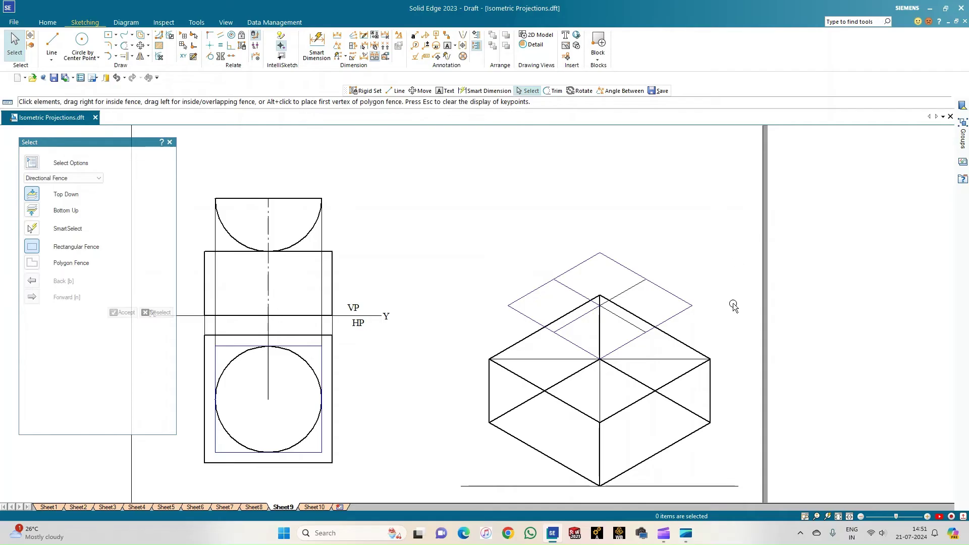
# Step: Change the colour of the upper isometric square's two right centre-line halves to Blue
pyautogui.scroll(1, 733, 306)
pyautogui.click(596, 319)
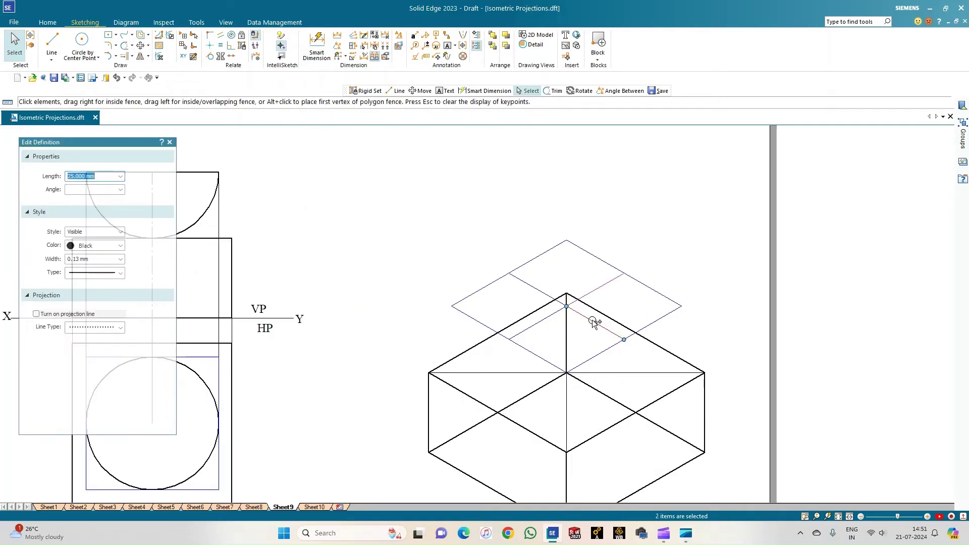
pyautogui.click(120, 273)
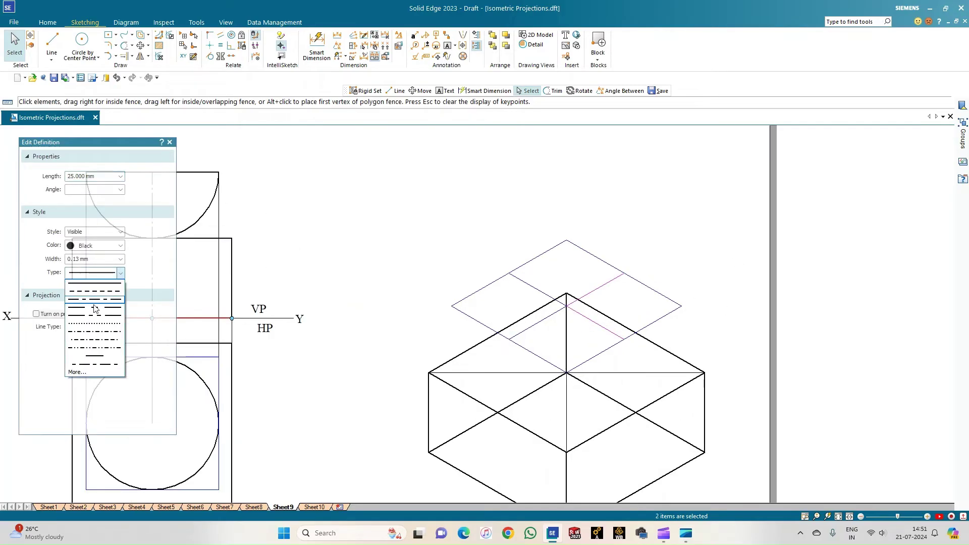
pyautogui.click(121, 246)
pyautogui.click(121, 246)
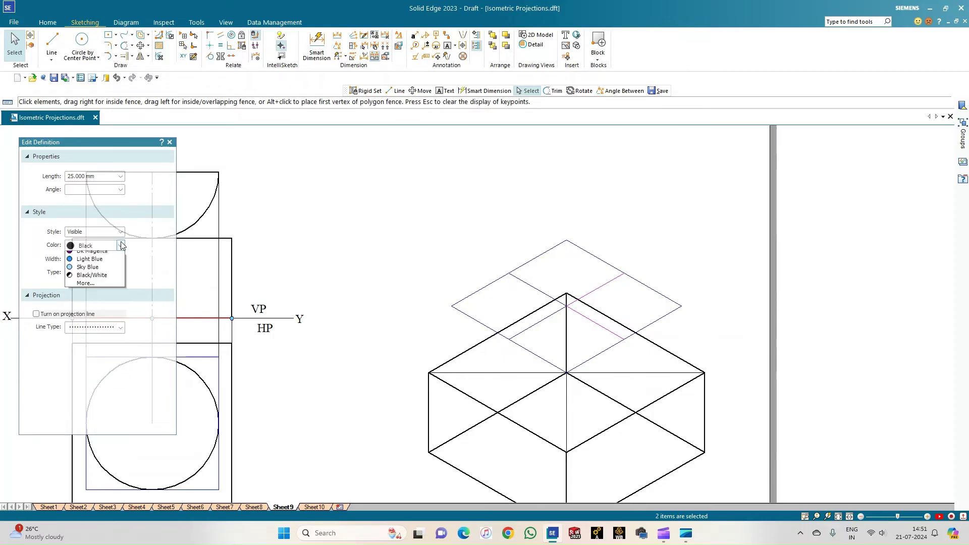
pyautogui.click(83, 344)
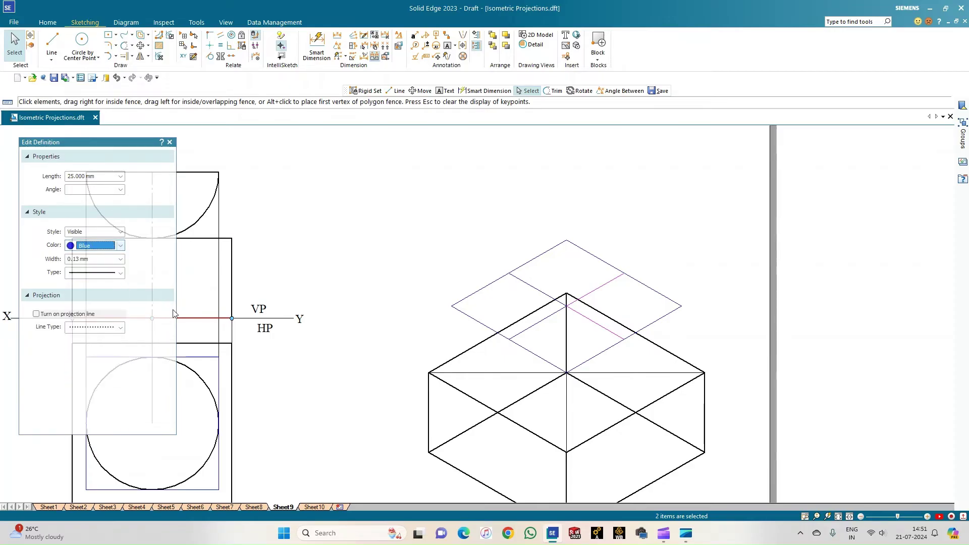
pyautogui.click(389, 228)
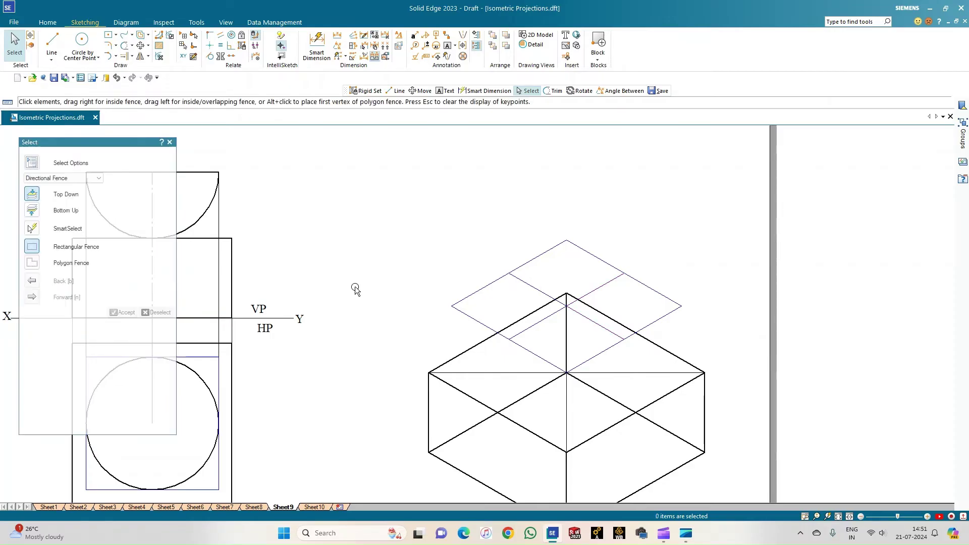
# Step: Draw Blue lines from the upper isometric square's front corner to the midpoints of its back-left and back-right edges
pyautogui.click(59, 44)
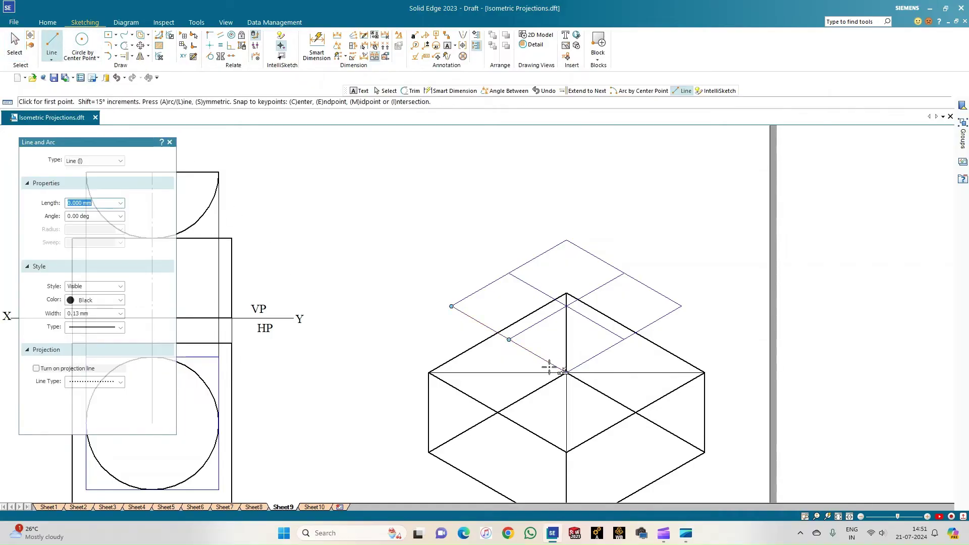
pyautogui.click(119, 301)
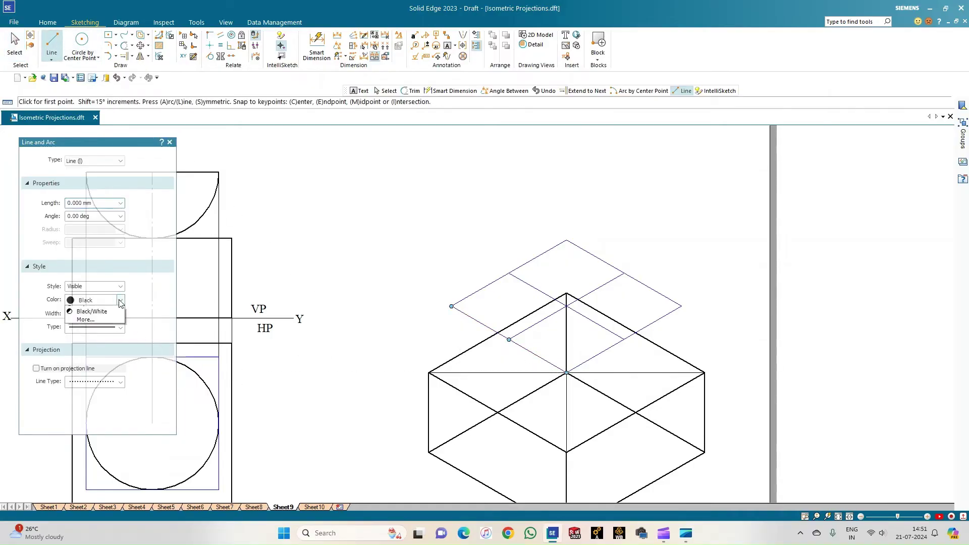
pyautogui.click(95, 404)
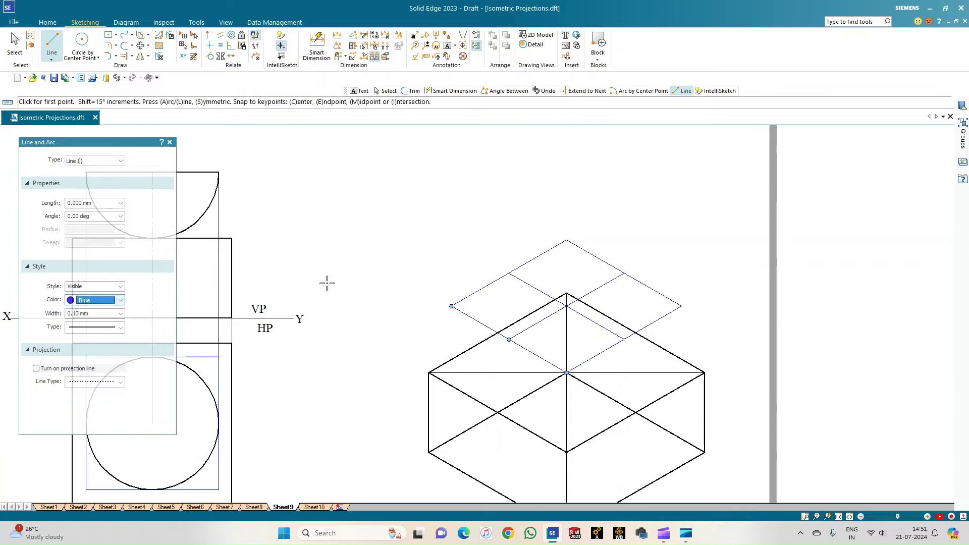
pyautogui.click(566, 373)
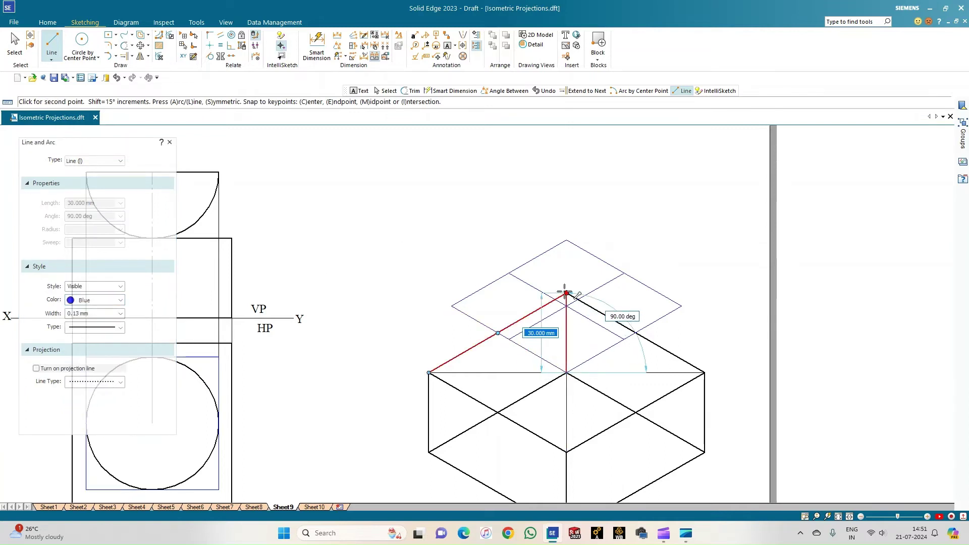
pyautogui.click(509, 273)
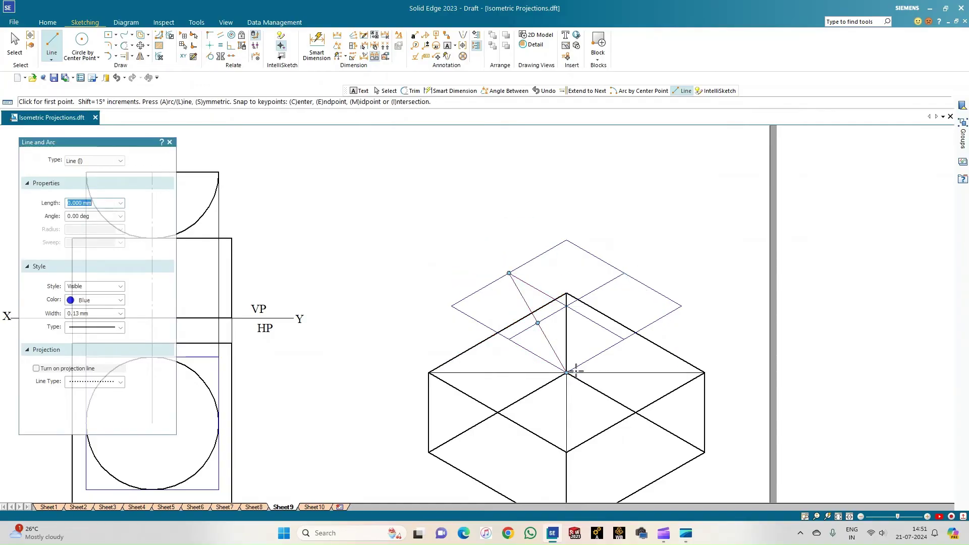
pyautogui.click(567, 374)
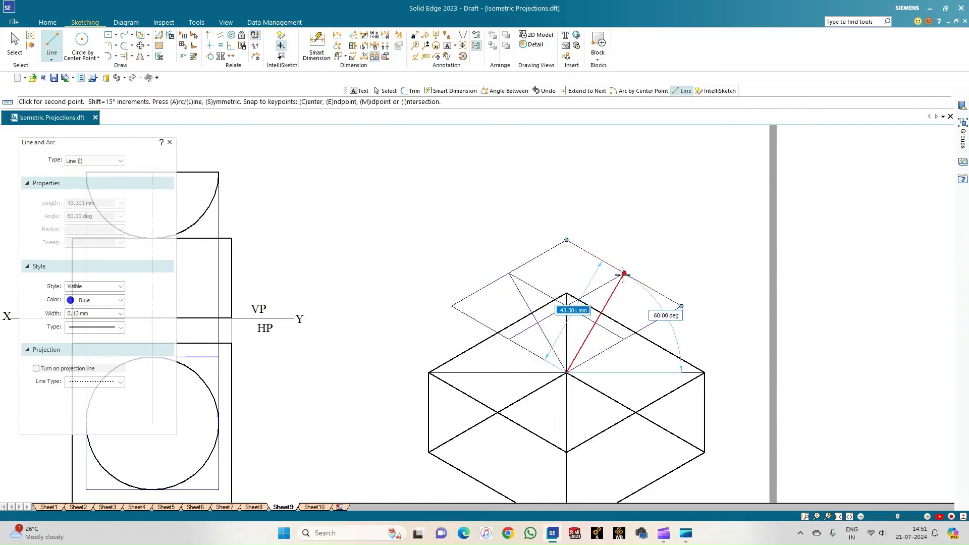
pyautogui.click(623, 273)
# Step: Draw lines from the upper square's back corner to both front-edge midpoints, and add its long horizontal diagonal
pyautogui.click(566, 241)
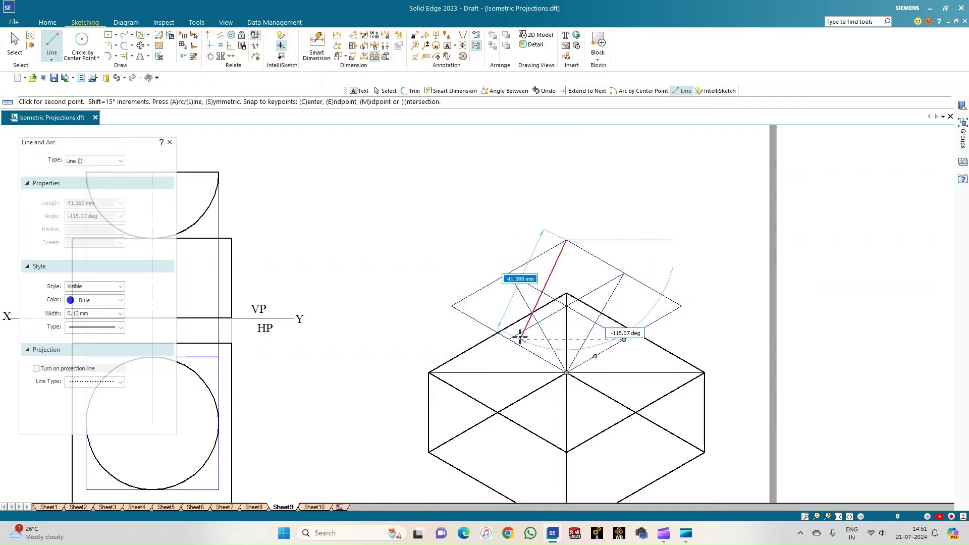
pyautogui.click(509, 338)
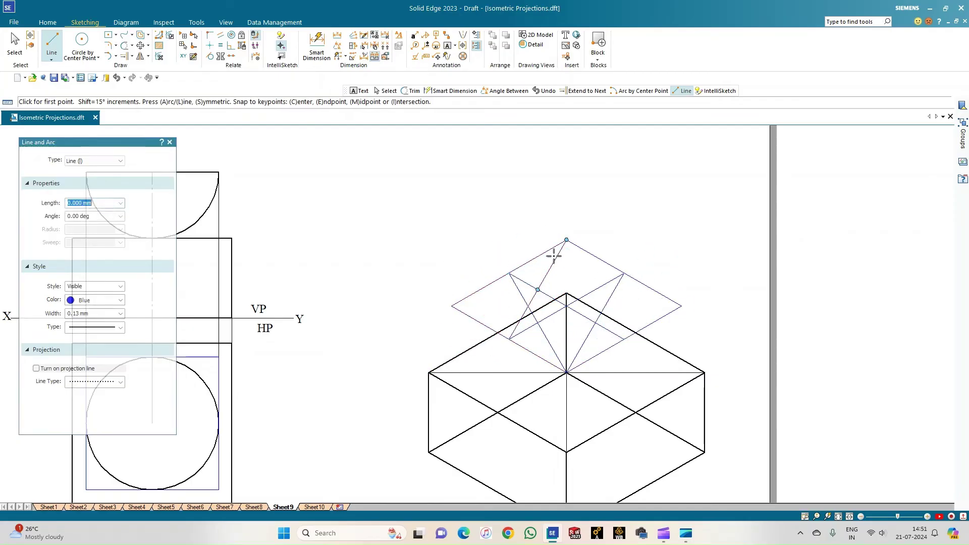
pyautogui.click(566, 240)
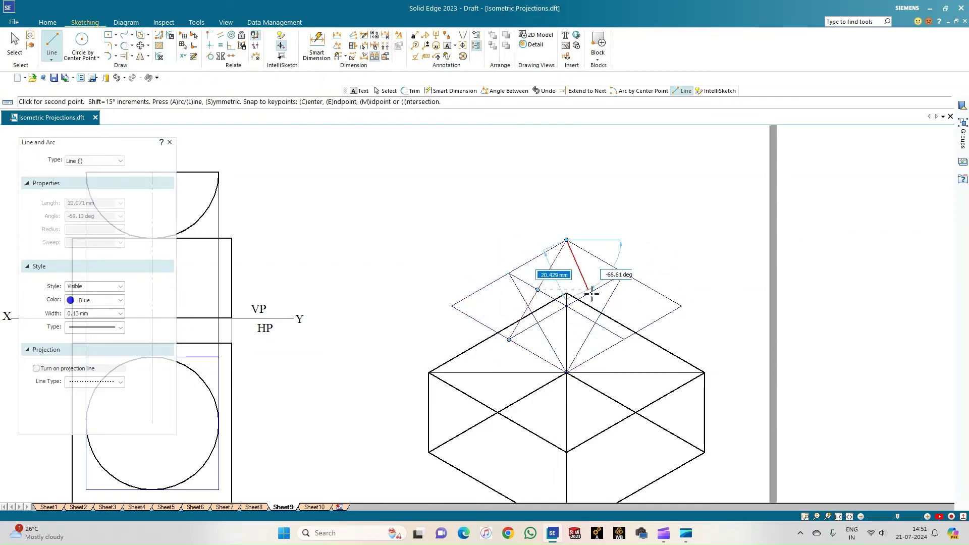
pyautogui.click(646, 332)
pyautogui.click(452, 306)
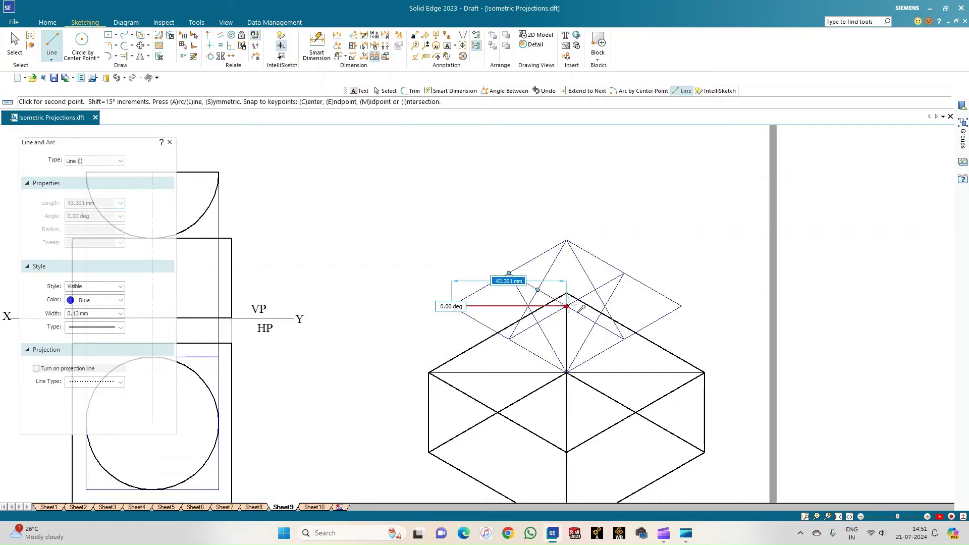
pyautogui.click(681, 306)
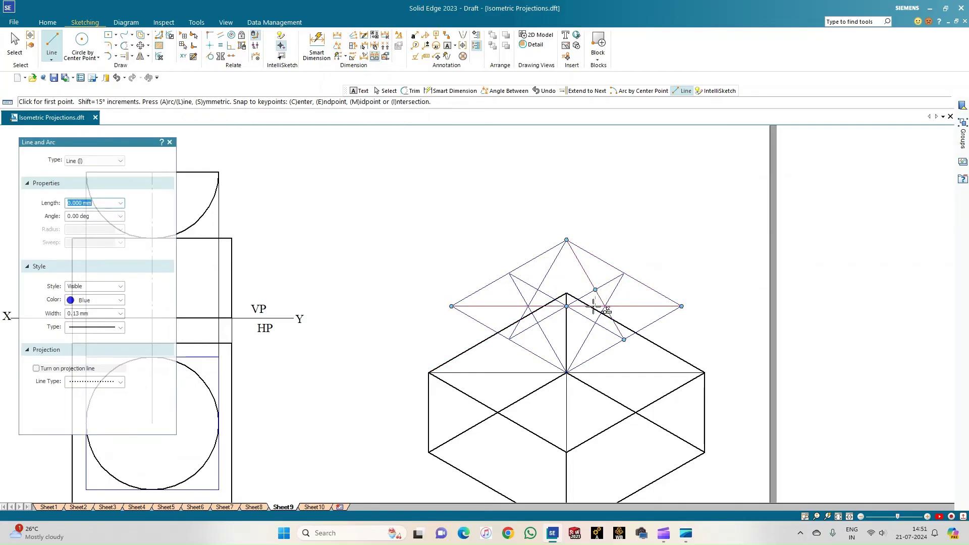
# Step: Set the drawing style to Black with a 0.50 mm width and activate Arc by Center Point
pyautogui.scroll(2, 593, 307)
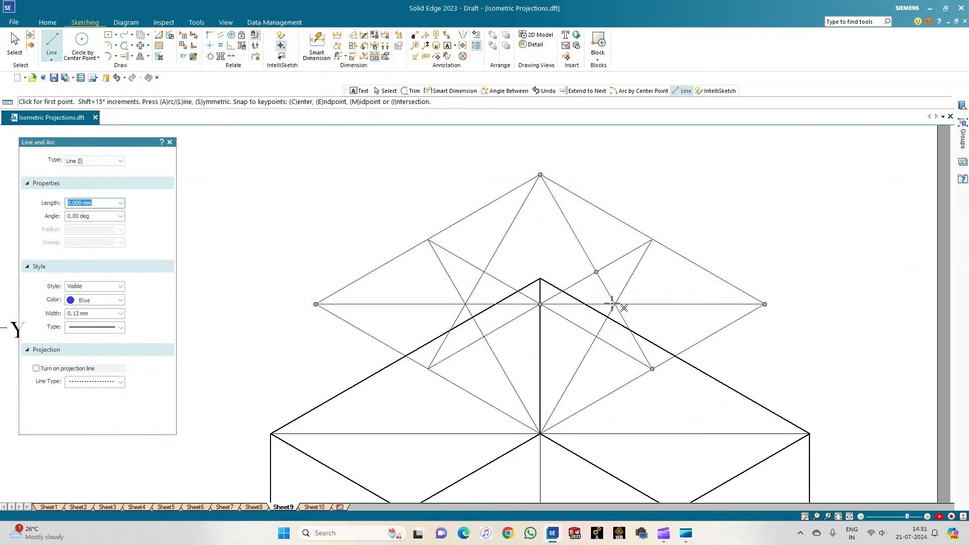
pyautogui.click(121, 301)
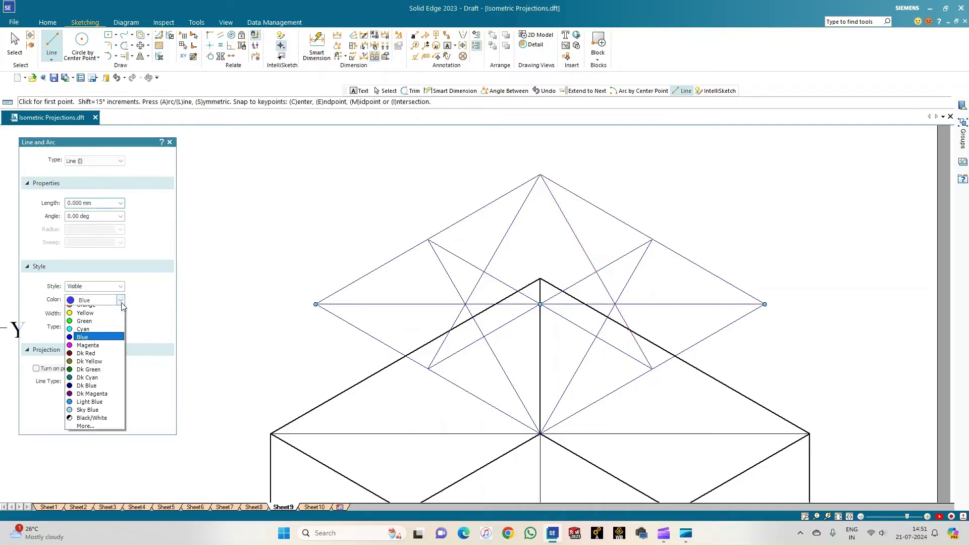
pyautogui.click(109, 316)
pyautogui.click(122, 328)
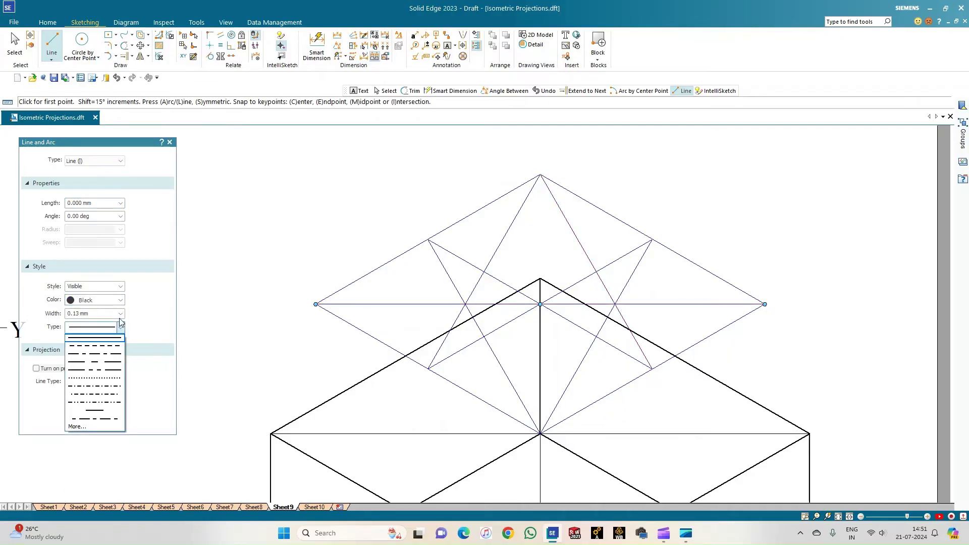
pyautogui.press('Escape')
pyautogui.click(120, 315)
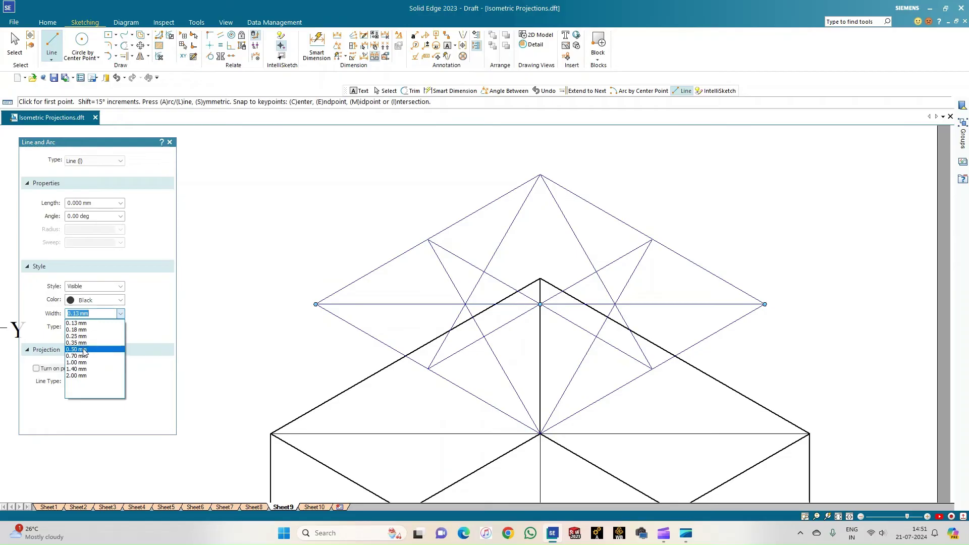
pyautogui.click(84, 349)
pyautogui.click(116, 56)
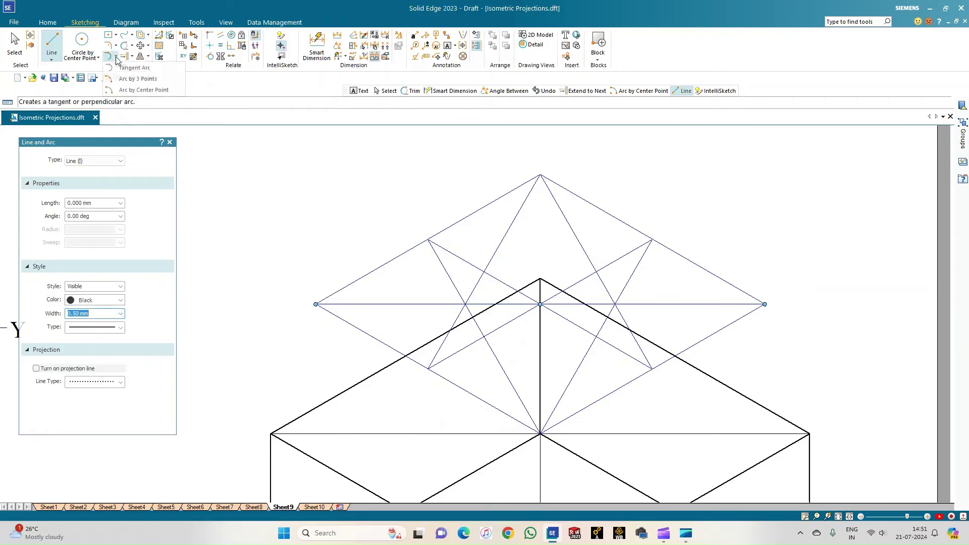
pyautogui.click(119, 91)
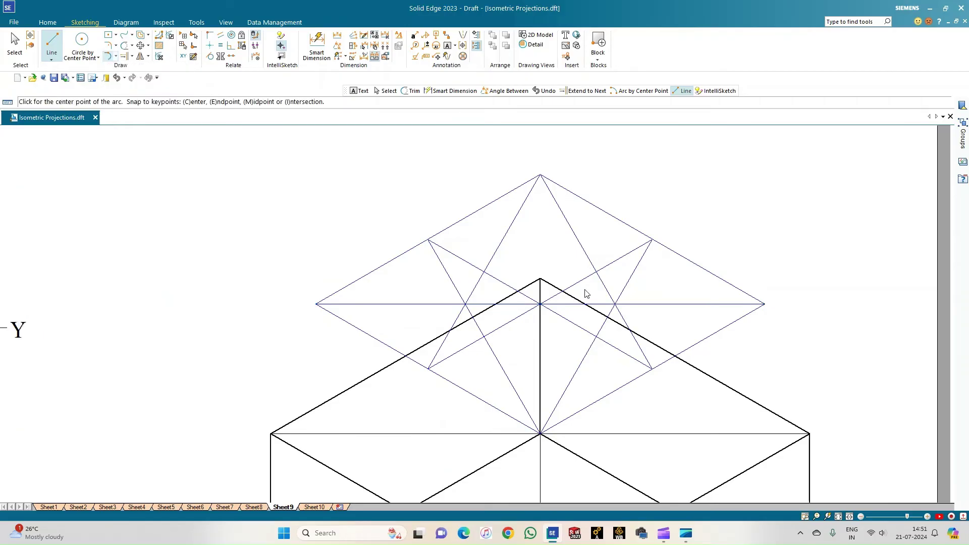
pyautogui.click(539, 433)
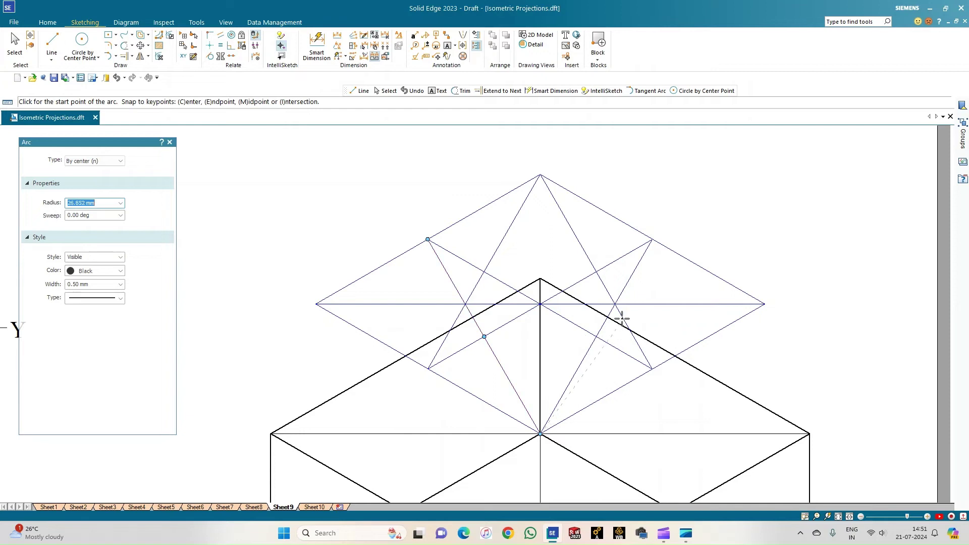
pyautogui.click(652, 240)
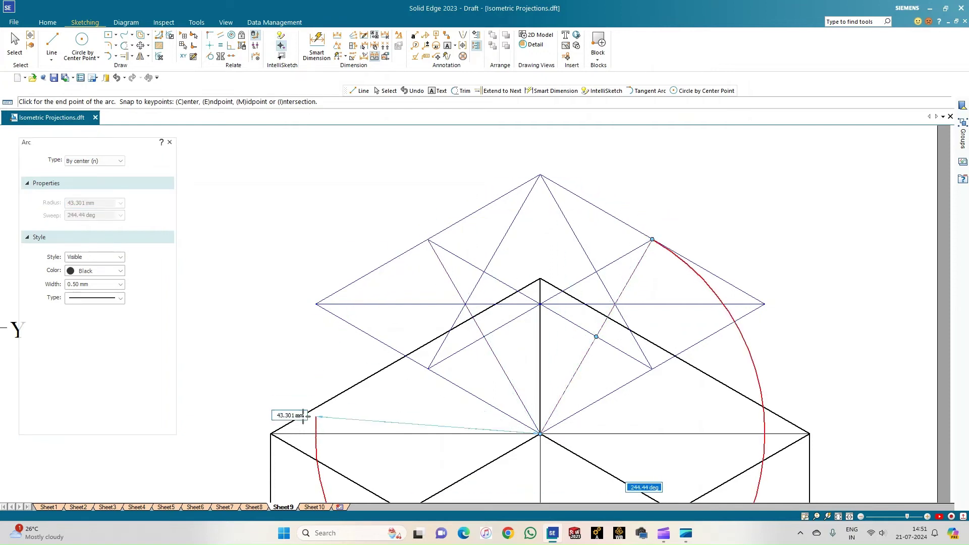
pyautogui.rightClick(450, 251)
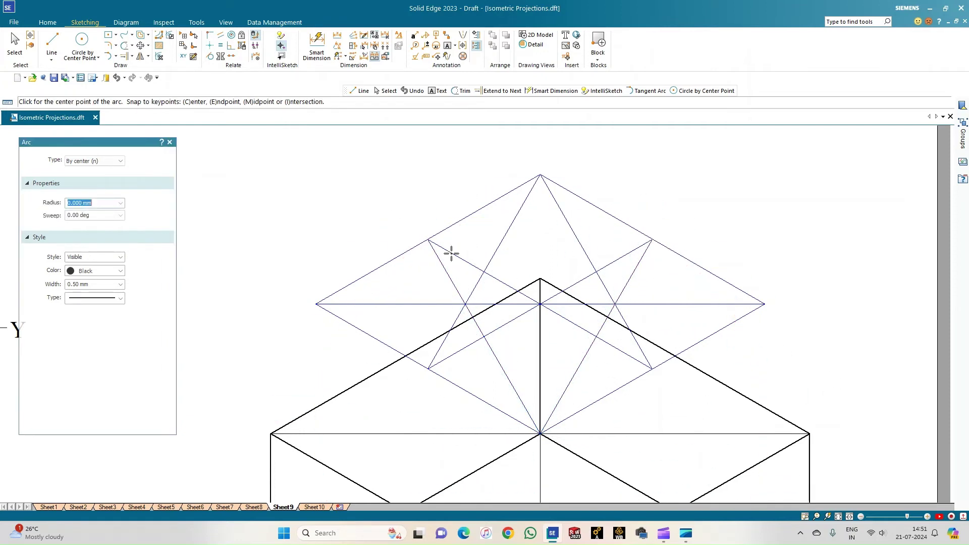
# Step: Draw the ellipse's back and front arcs, centred on the upper isometric square's front and back corners and ending at the edge midpoints
pyautogui.click(540, 434)
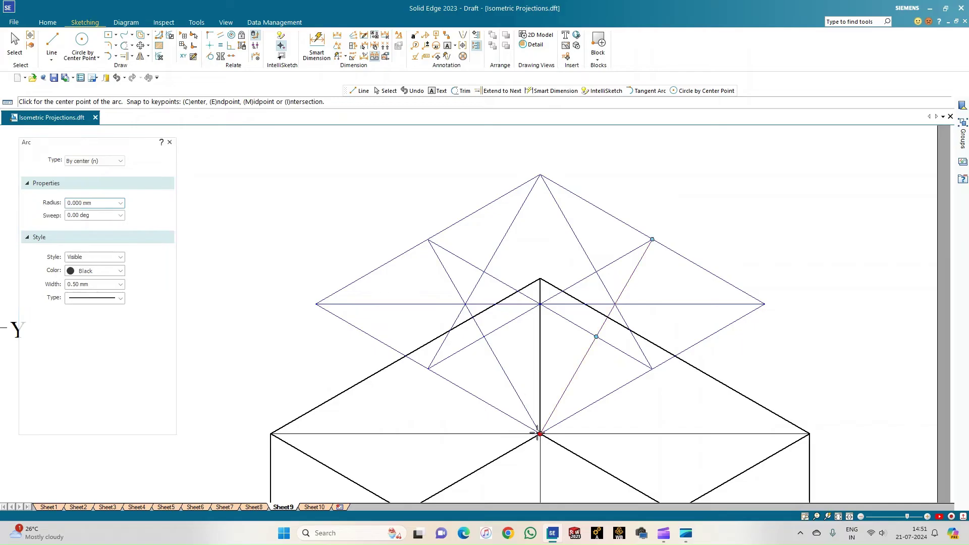
pyautogui.click(428, 239)
pyautogui.click(653, 239)
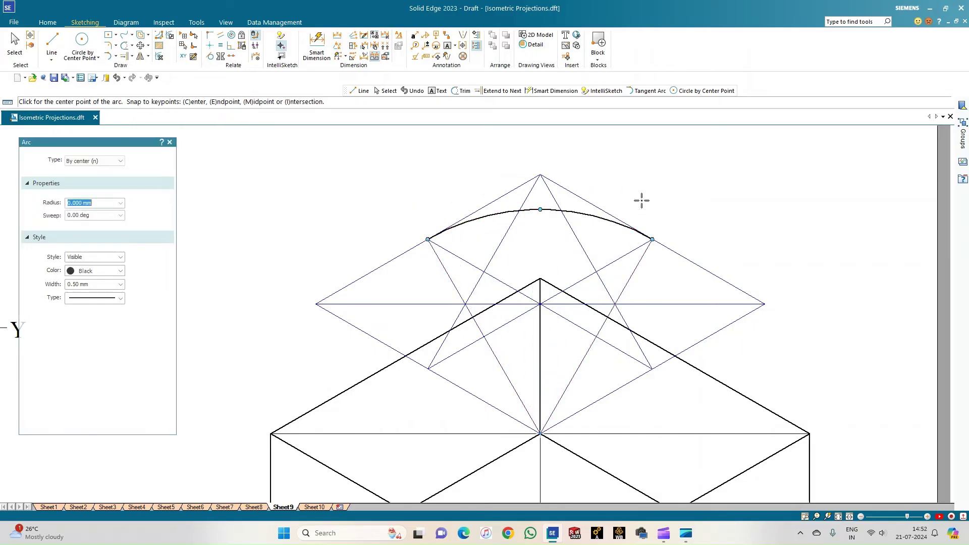
pyautogui.click(540, 174)
pyautogui.click(652, 369)
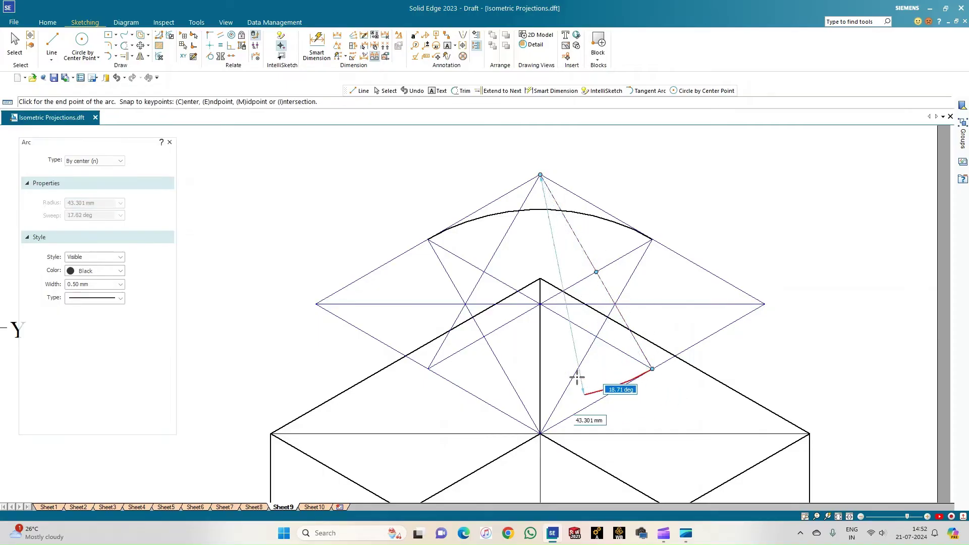
pyautogui.click(428, 368)
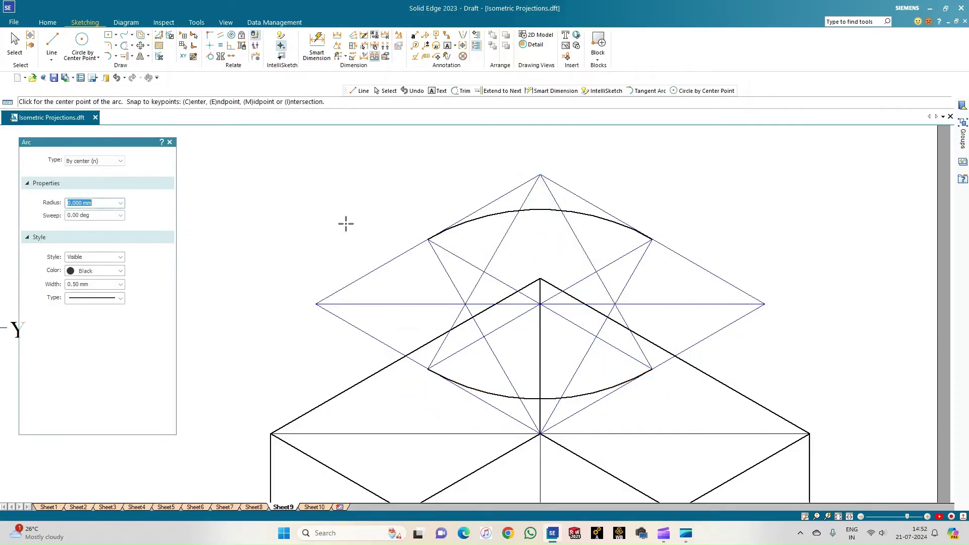
# Step: Draw the ellipse's left arc, centred on the left intersection along the long diagonal, between the two left-hand edge midpoints
pyautogui.click(463, 304)
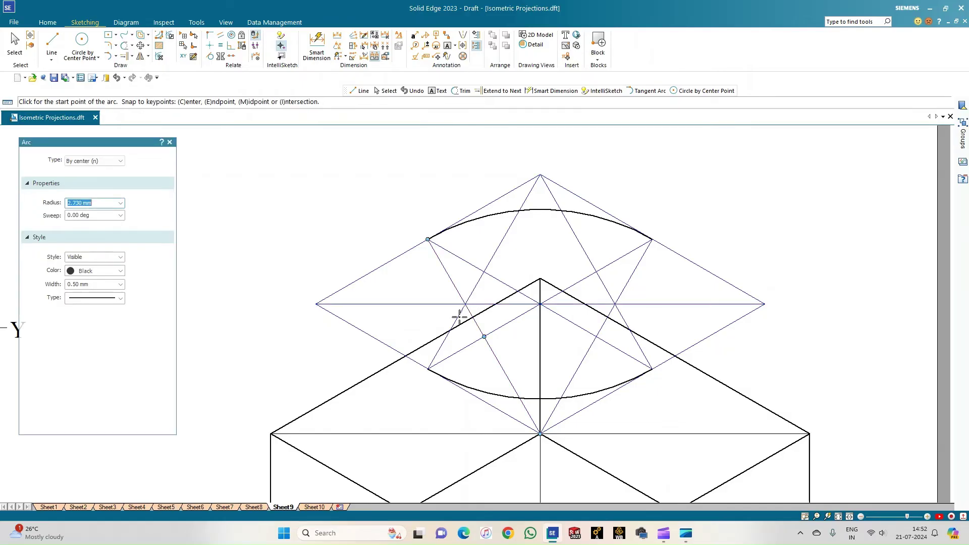
pyautogui.click(427, 369)
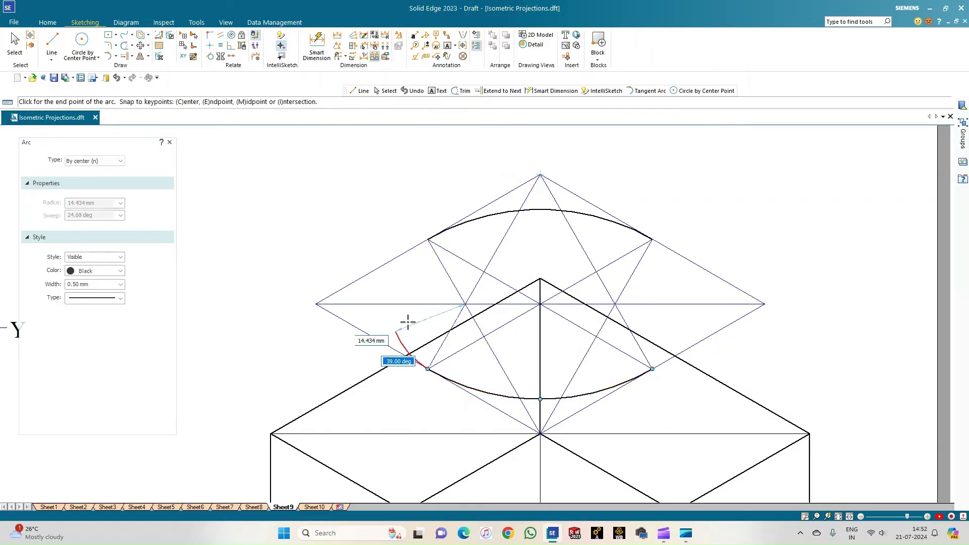
pyautogui.click(427, 239)
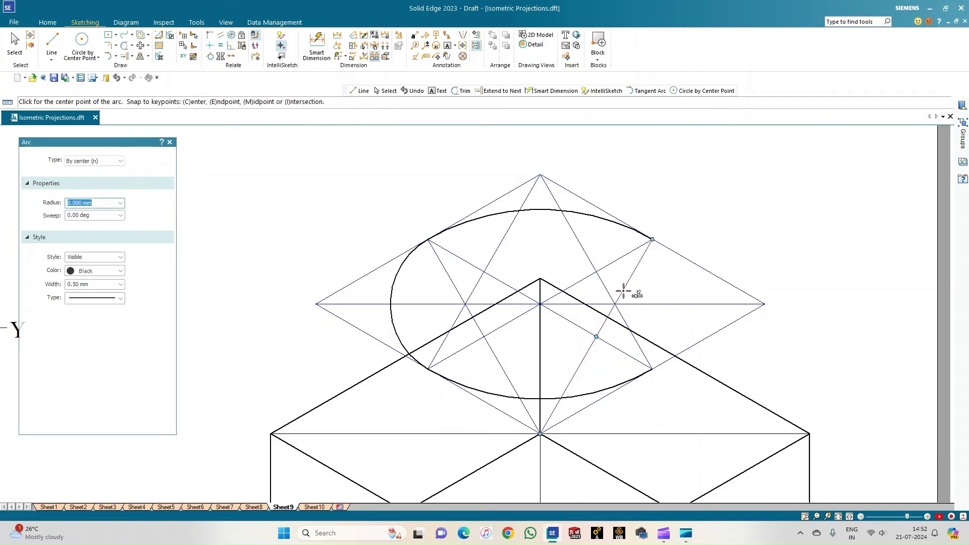
pyautogui.click(614, 304)
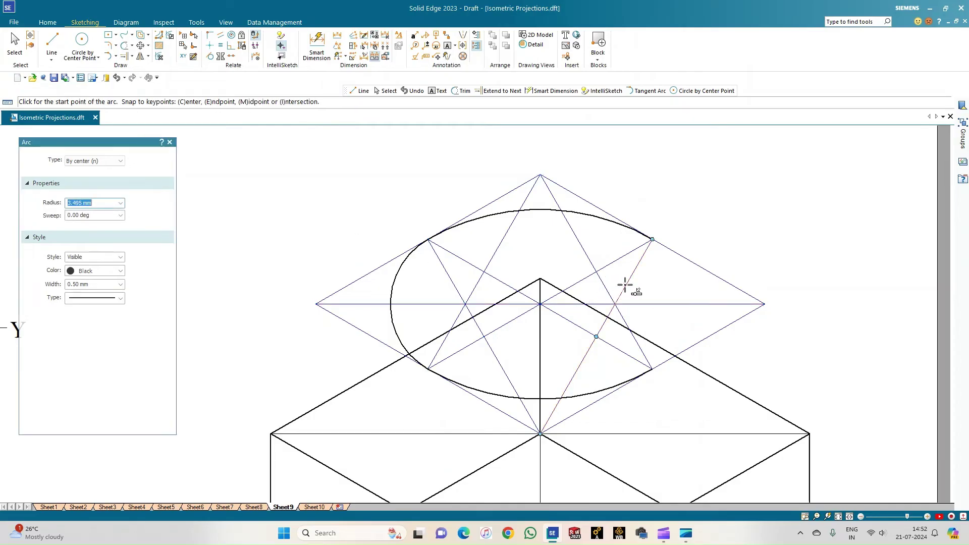
pyautogui.click(652, 239)
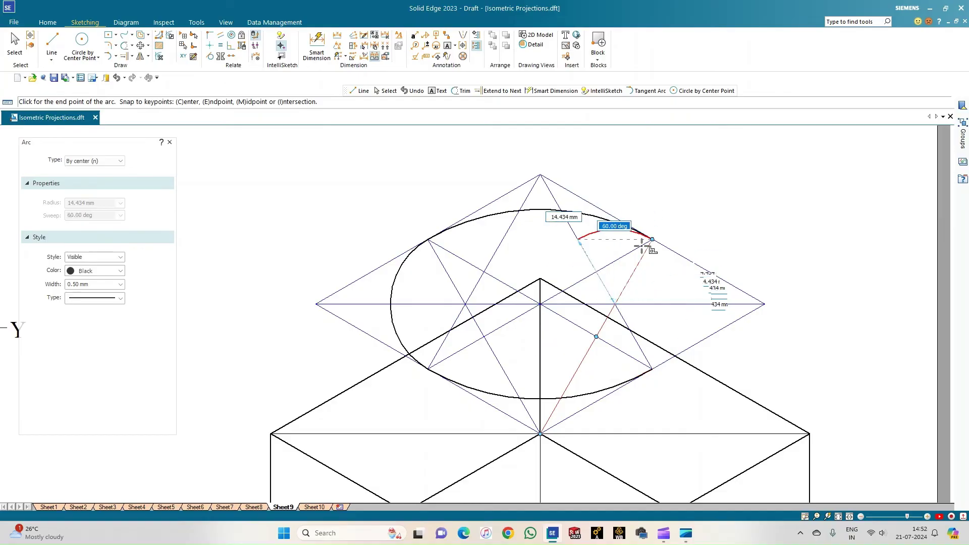
pyautogui.click(668, 212)
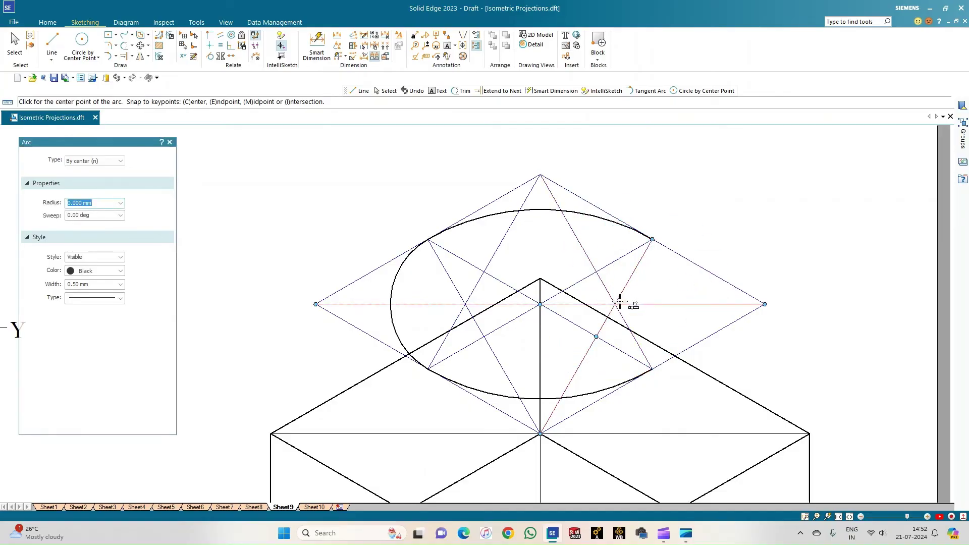
# Step: Close the ellipse with a right arc centred on the right diagonal intersection, between the two right-hand edge midpoints
pyautogui.click(616, 305)
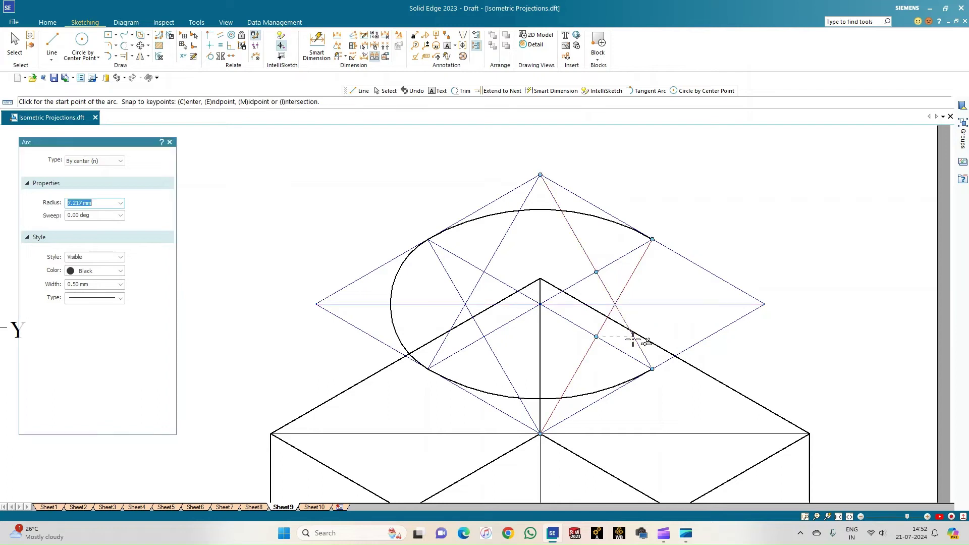
pyautogui.click(652, 368)
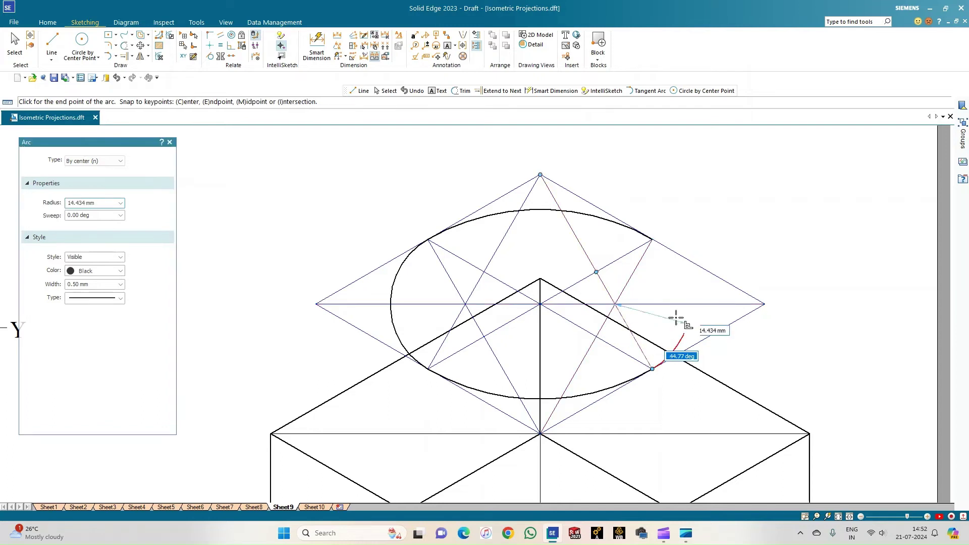
pyautogui.click(651, 239)
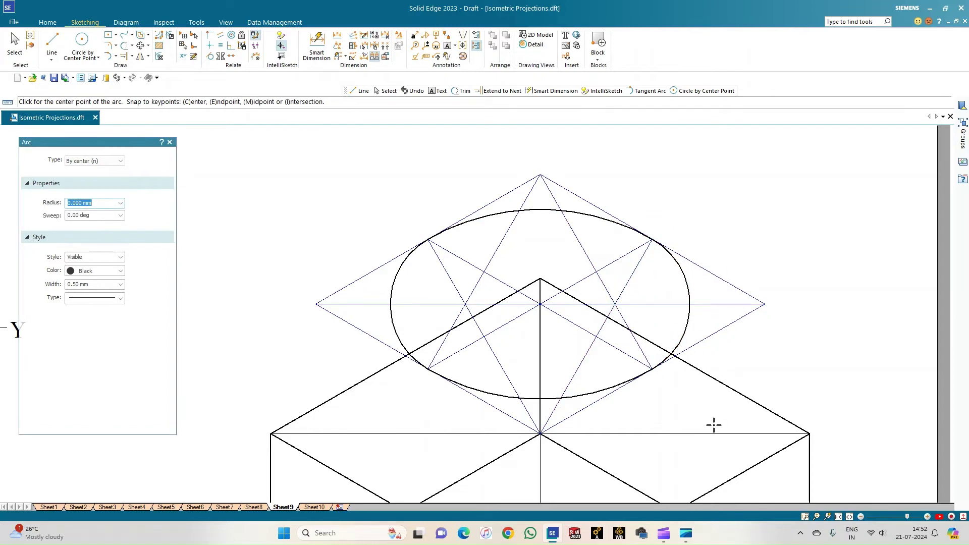
# Step: Draw the hemisphere's curved outline as a lower arc by center point, centred on the ellipse and joining its right and left extremes
pyautogui.scroll(-1, 713, 425)
pyautogui.click(827, 515)
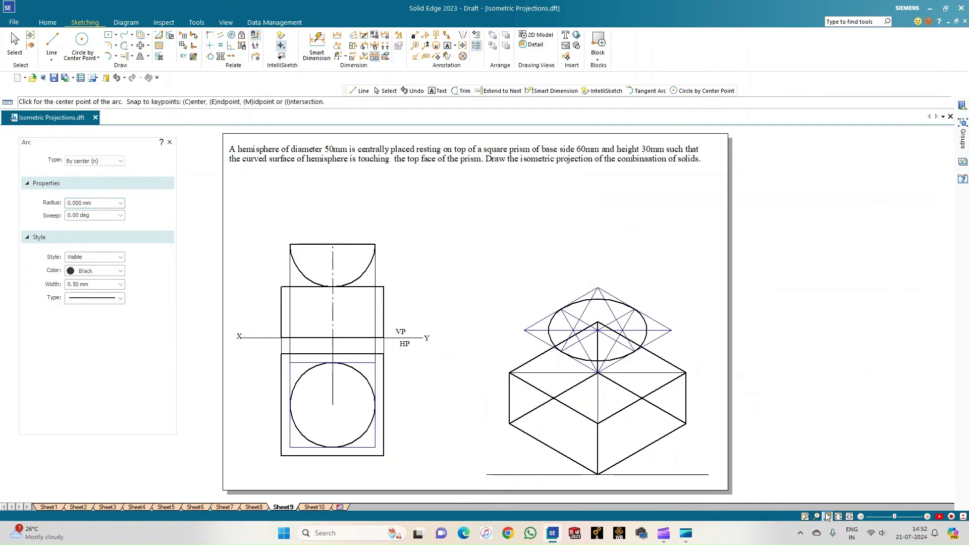
pyautogui.scroll(2, 791, 470)
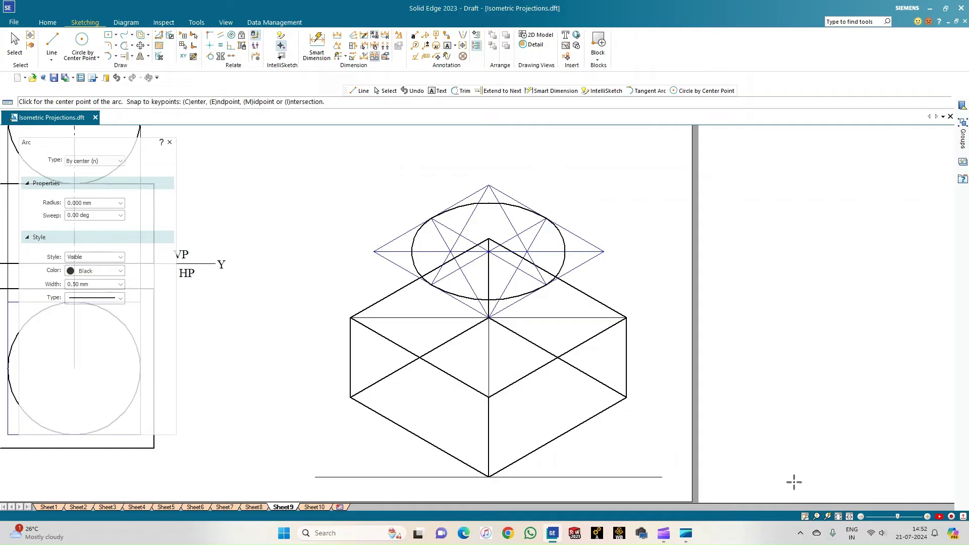
pyautogui.click(115, 56)
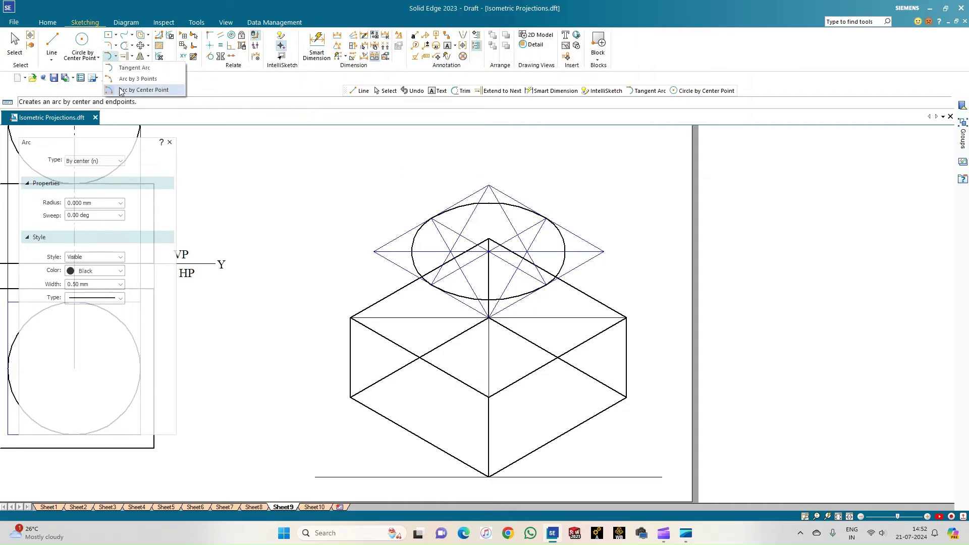
pyautogui.click(146, 91)
pyautogui.click(489, 251)
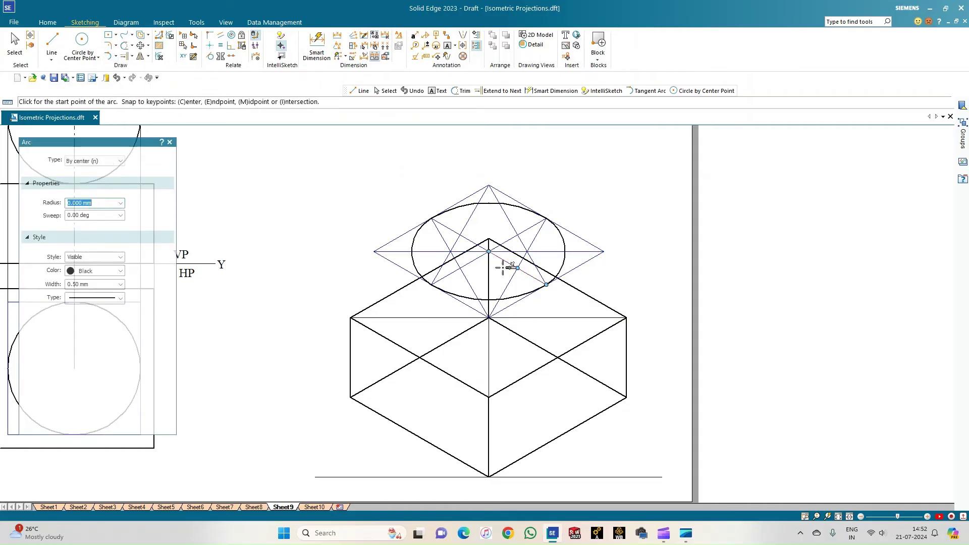
pyautogui.click(546, 285)
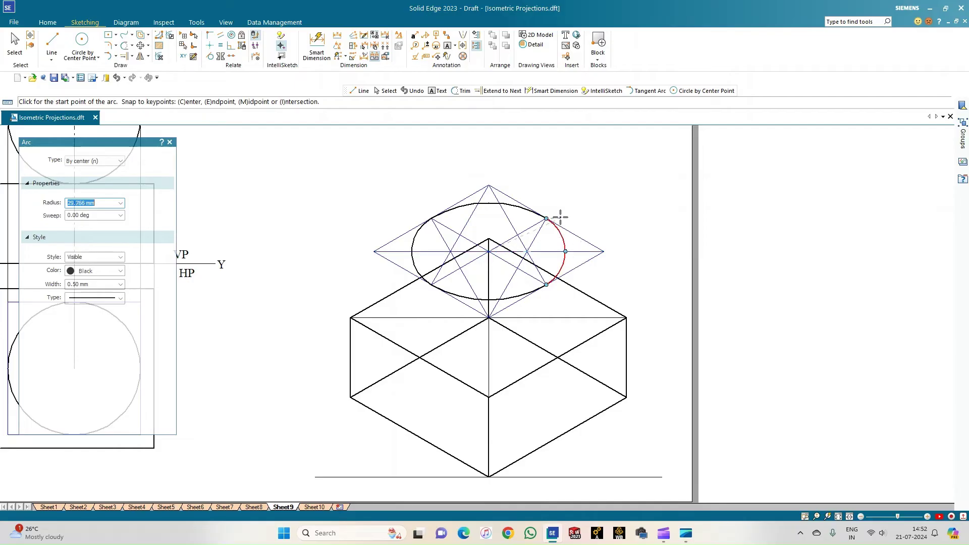
pyautogui.click(565, 251)
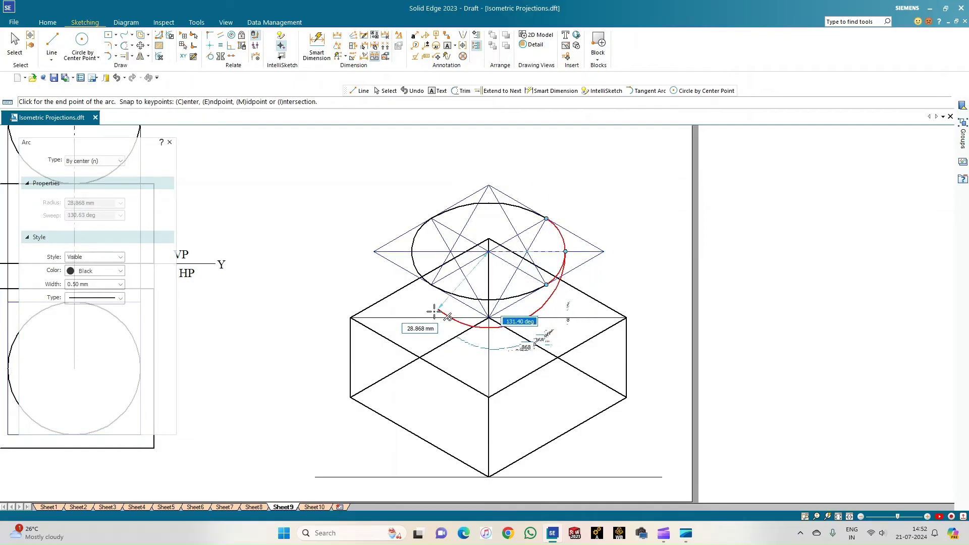
pyautogui.click(368, 271)
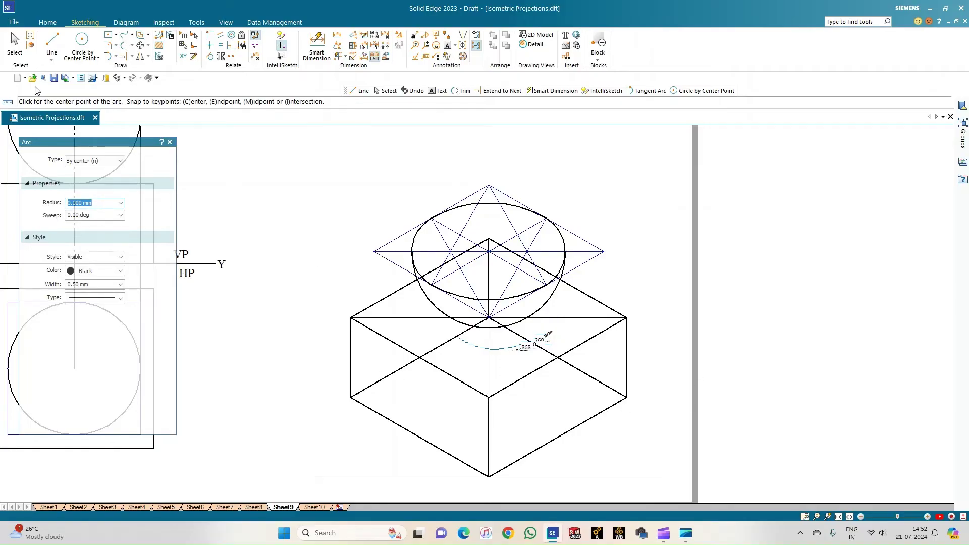
# Step: Set the line width of the prism's two hidden base edges and the vertical line below the ellipse's centre to 0.13 mm
pyautogui.click(14, 43)
pyautogui.scroll(1, 502, 404)
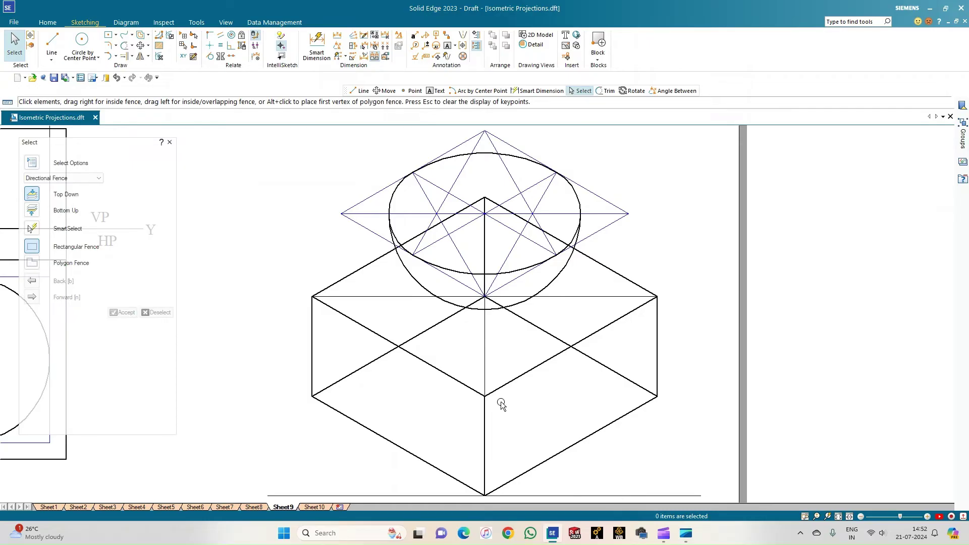
pyautogui.click(357, 372)
pyautogui.keyDown('ctrl'); pyautogui.click(552, 332); pyautogui.keyUp('ctrl')
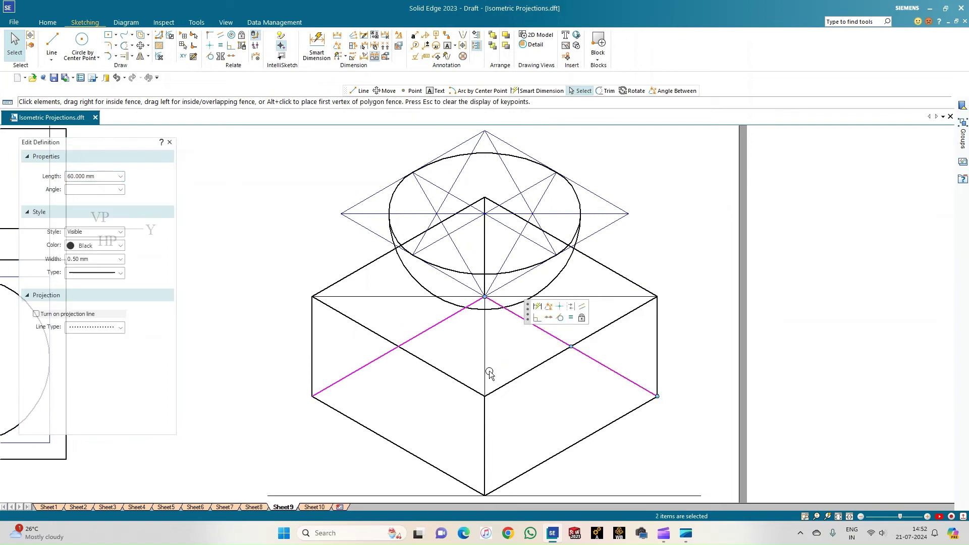
pyautogui.keyDown('ctrl'); pyautogui.click(484, 232); pyautogui.keyUp('ctrl')
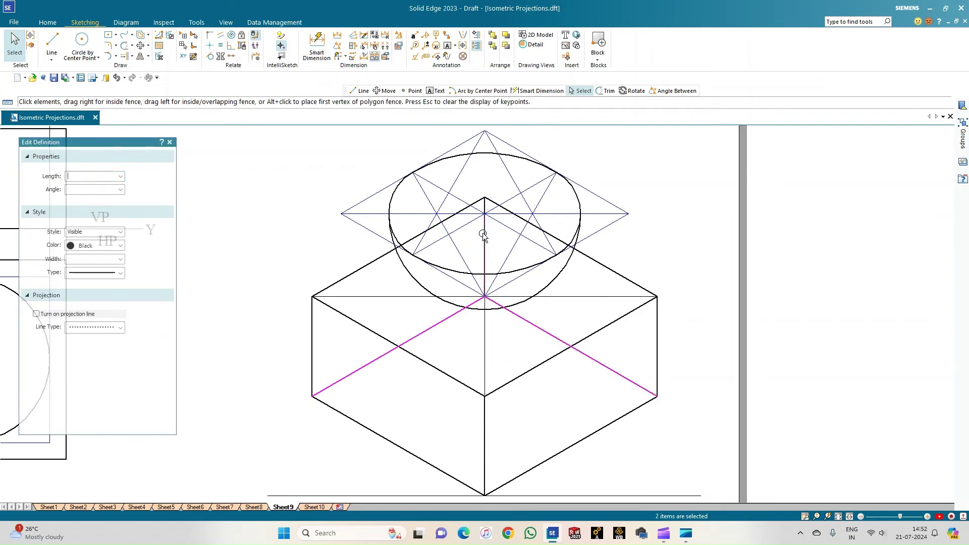
pyautogui.click(121, 260)
pyautogui.click(89, 269)
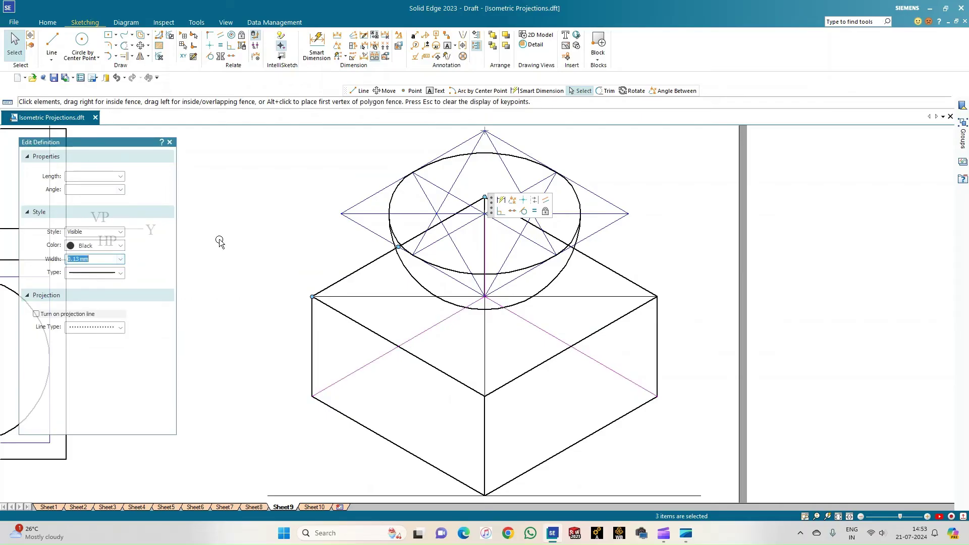
pyautogui.click(220, 242)
# Step: Try to thin the prism's hidden back vertical edge to a 0.13 mm line width
pyautogui.scroll(-1, 241, 347)
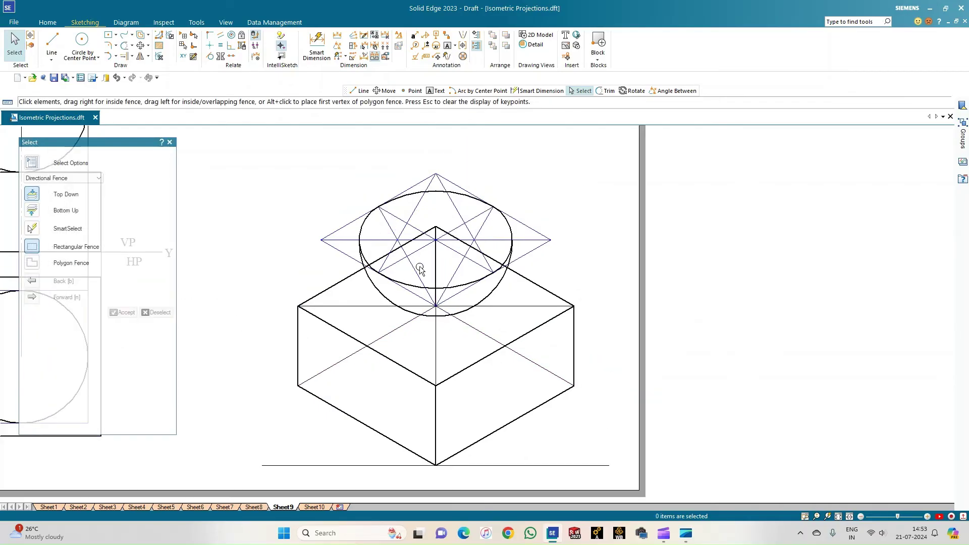
pyautogui.scroll(2, 420, 269)
pyautogui.click(439, 268)
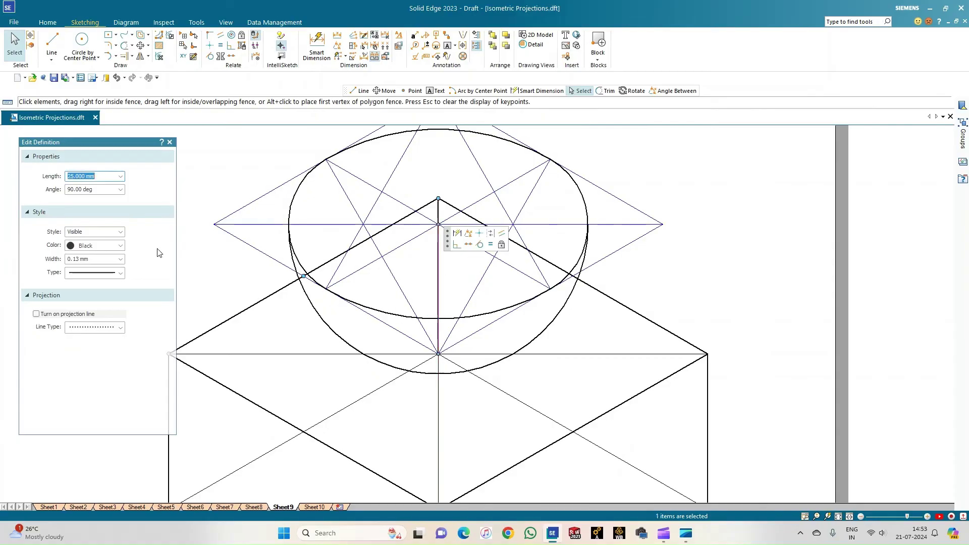
pyautogui.click(120, 259)
pyautogui.click(90, 275)
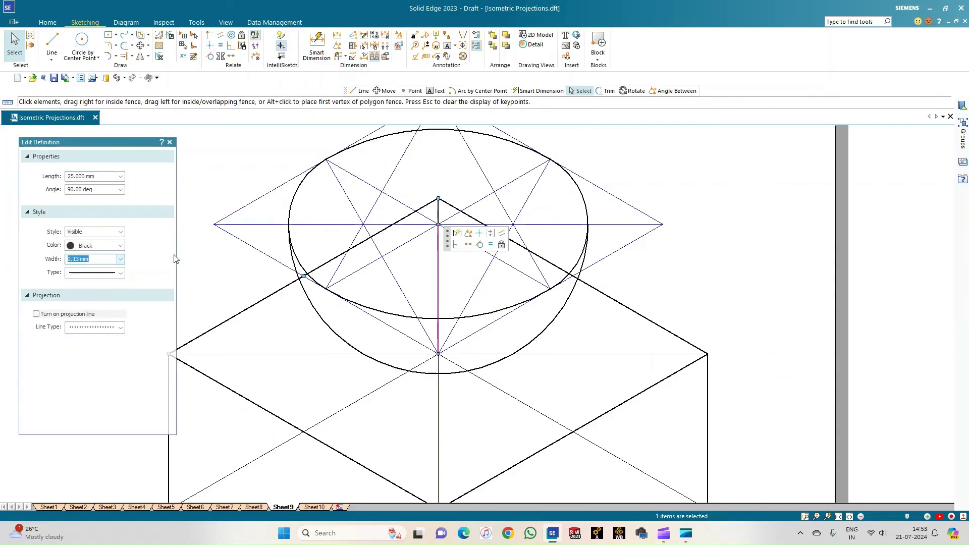
pyautogui.click(296, 295)
pyautogui.scroll(2, 439, 235)
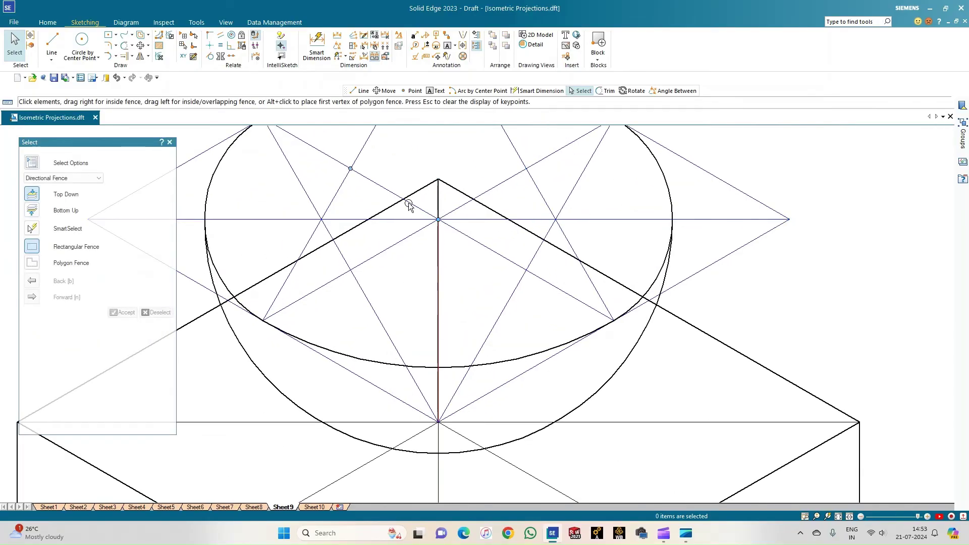
# Step: Split the prism's back-left top edge at its intersection with the hemisphere's curved outline
pyautogui.scroll(-2, 370, 275)
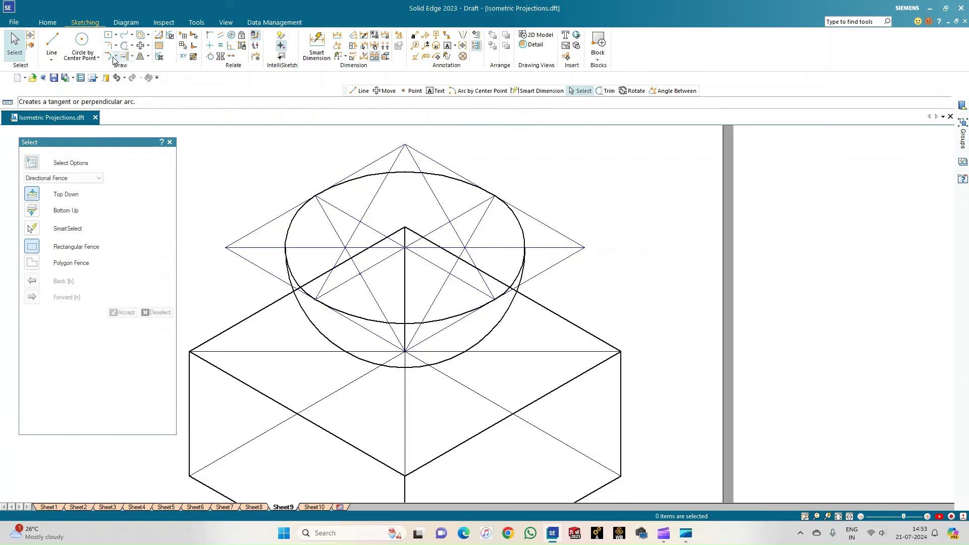
pyautogui.click(132, 56)
pyautogui.click(151, 74)
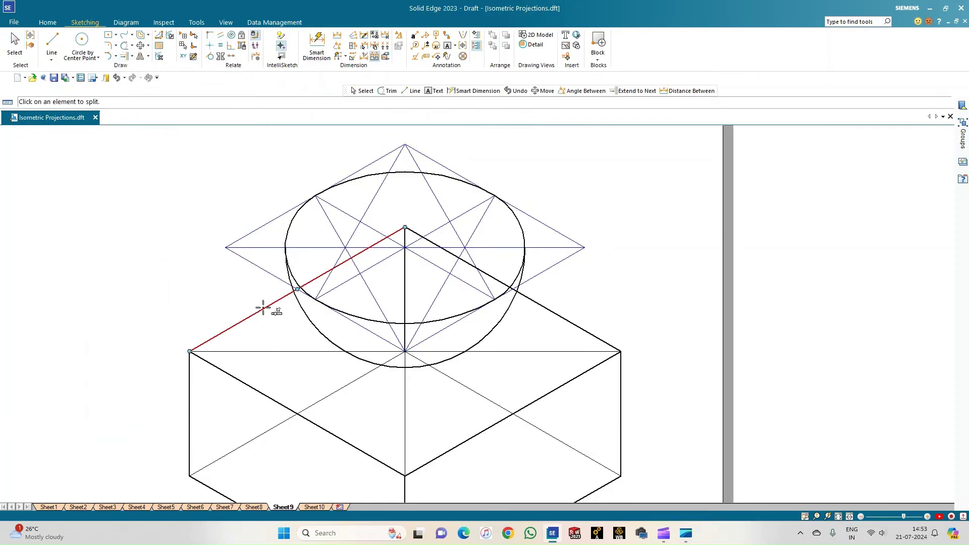
pyautogui.click(273, 305)
pyautogui.scroll(4, 285, 317)
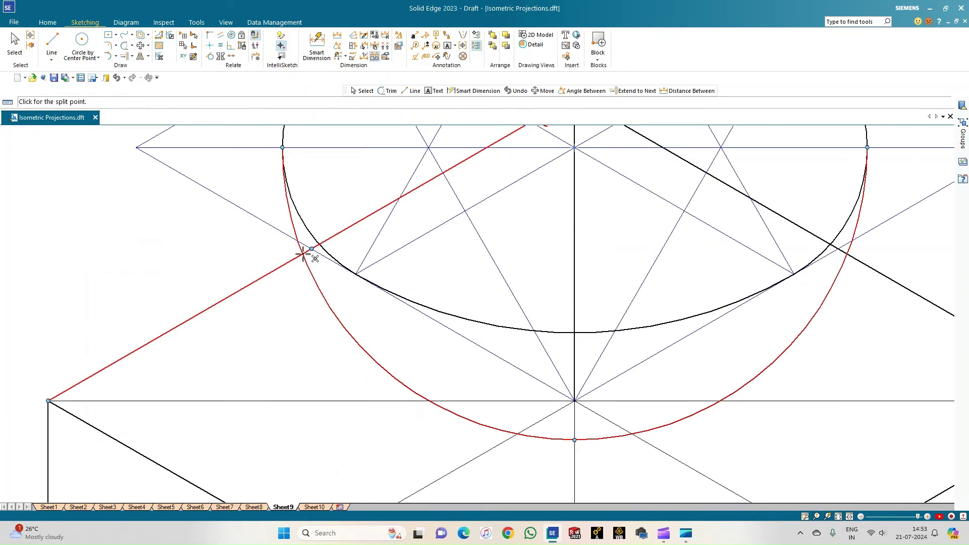
pyautogui.click(300, 257)
pyautogui.scroll(-2, 275, 325)
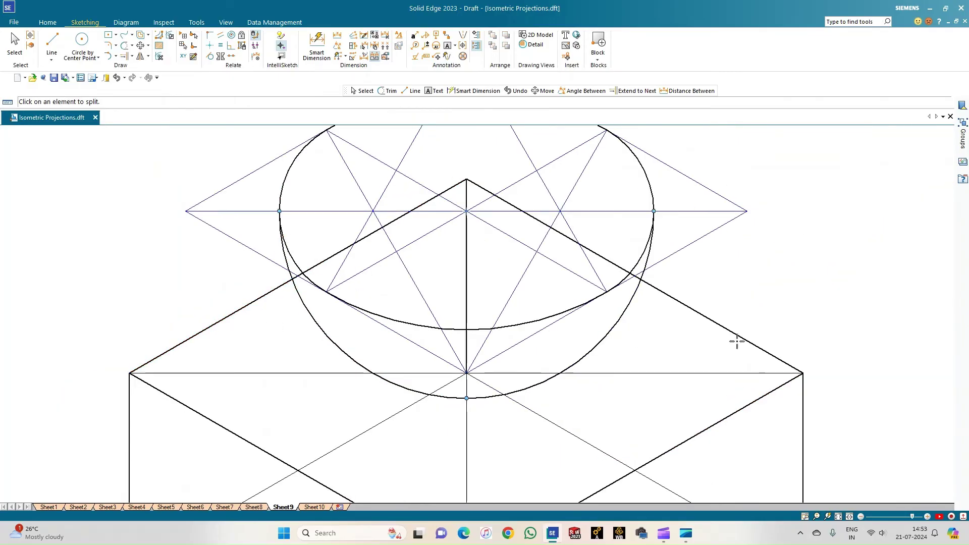
# Step: Split the prism's back-right top edge at its intersection with the hemisphere's curved outline and leave the Split command
pyautogui.click(738, 336)
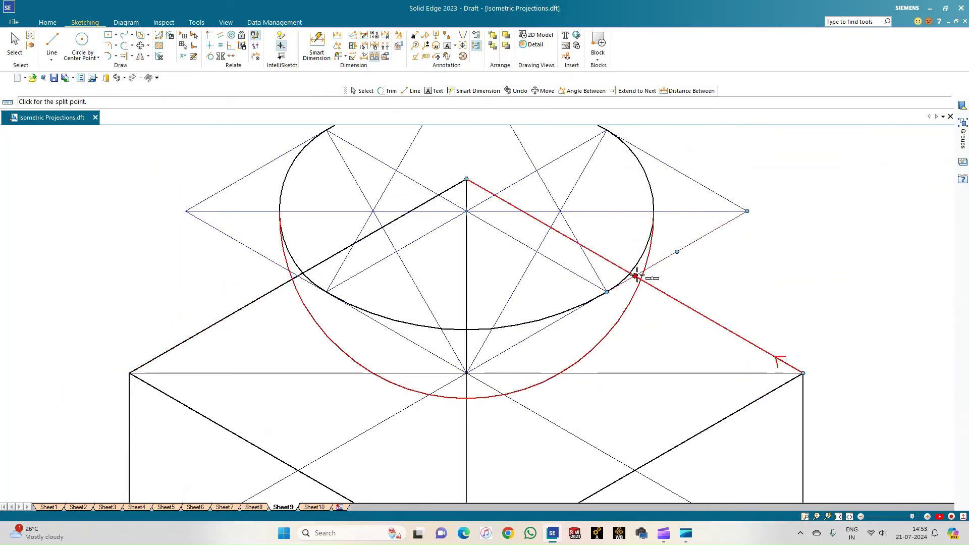
pyautogui.scroll(3, 648, 308)
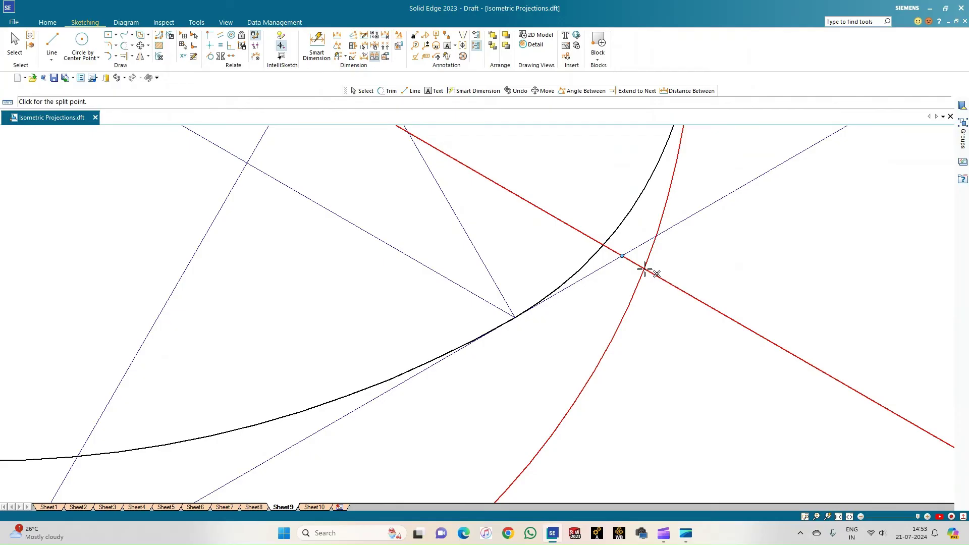
pyautogui.click(645, 270)
pyautogui.scroll(-4, 694, 303)
pyautogui.click(14, 41)
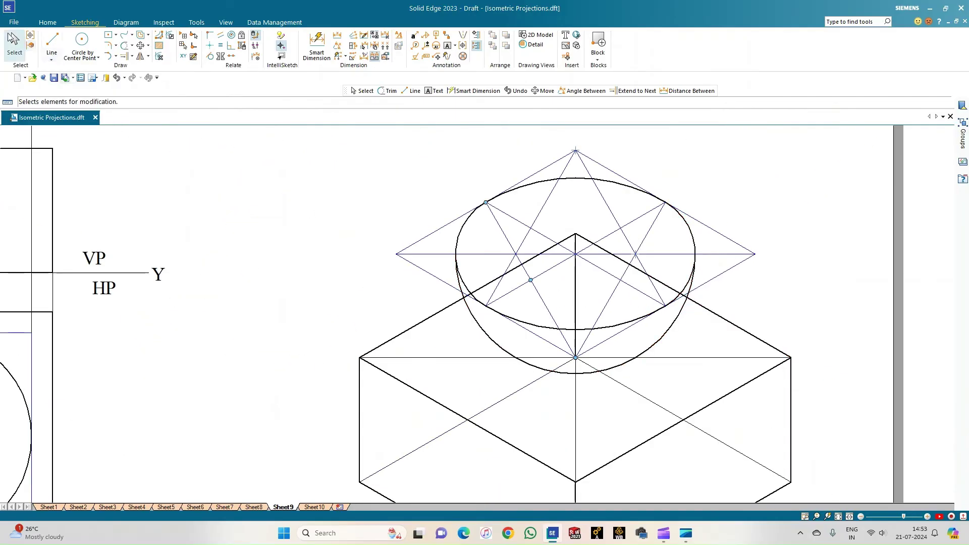
# Step: Set the line width of the prism's two hidden back top-edge segments behind the hemisphere to 0.13 mm
pyautogui.scroll(3, 488, 283)
pyautogui.click(488, 284)
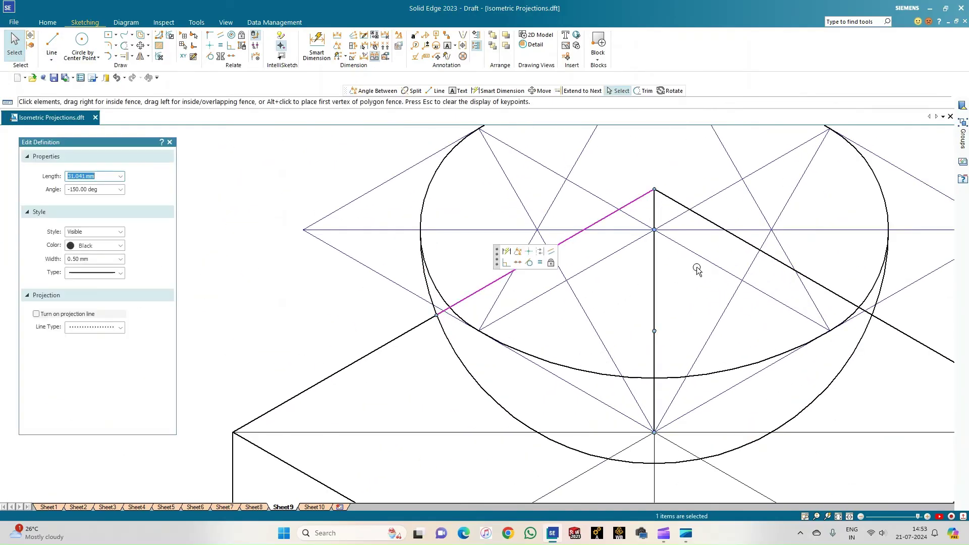
pyautogui.keyDown('ctrl'); pyautogui.click(779, 260); pyautogui.keyUp('ctrl')
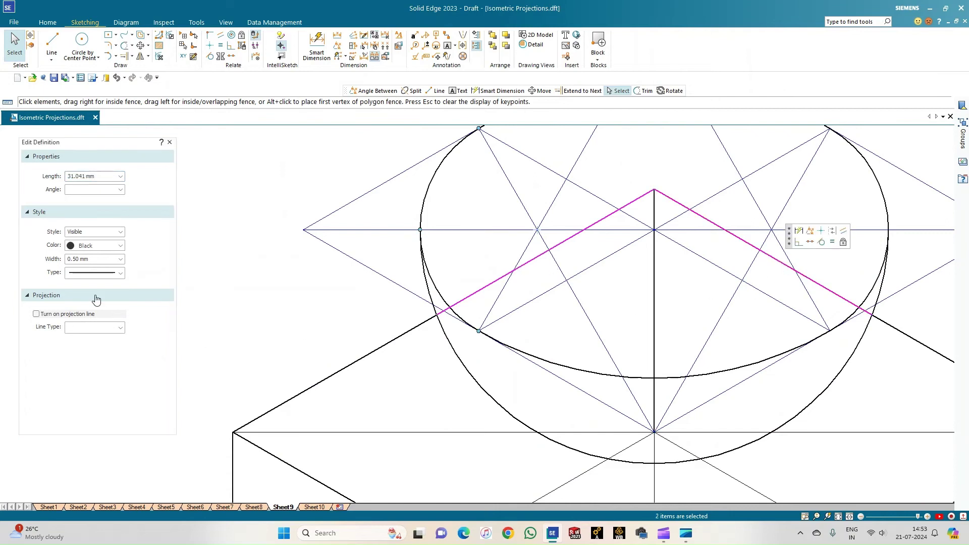
pyautogui.click(121, 259)
pyautogui.click(185, 271)
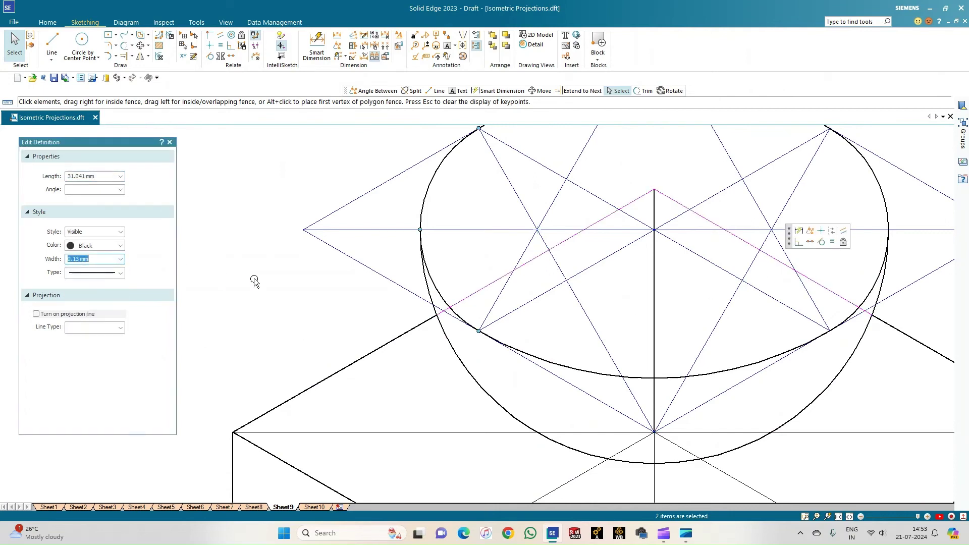
# Step: Try to give the overlapping vertical lines through the ellipse's centre a 0.13 mm line width
pyautogui.click(655, 297)
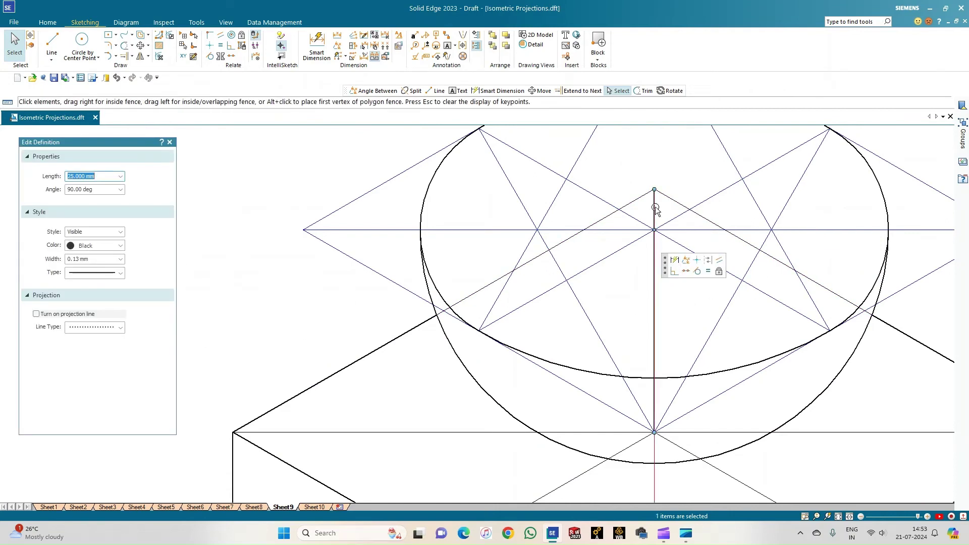
pyautogui.keyDown('ctrl'); pyautogui.click(642, 241); pyautogui.keyUp('ctrl')
pyautogui.click(121, 260)
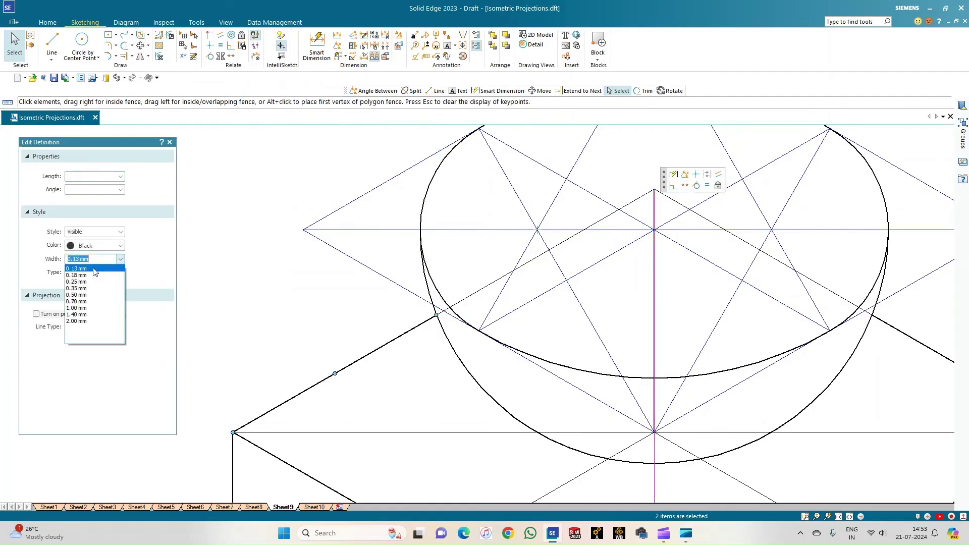
pyautogui.click(96, 273)
pyautogui.click(259, 313)
pyautogui.scroll(-3, 276, 370)
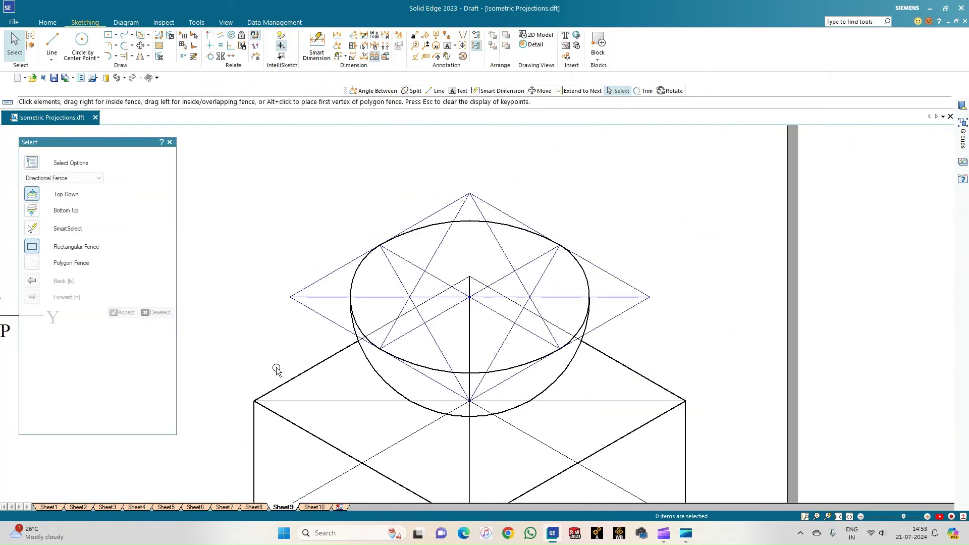
pyautogui.click(470, 322)
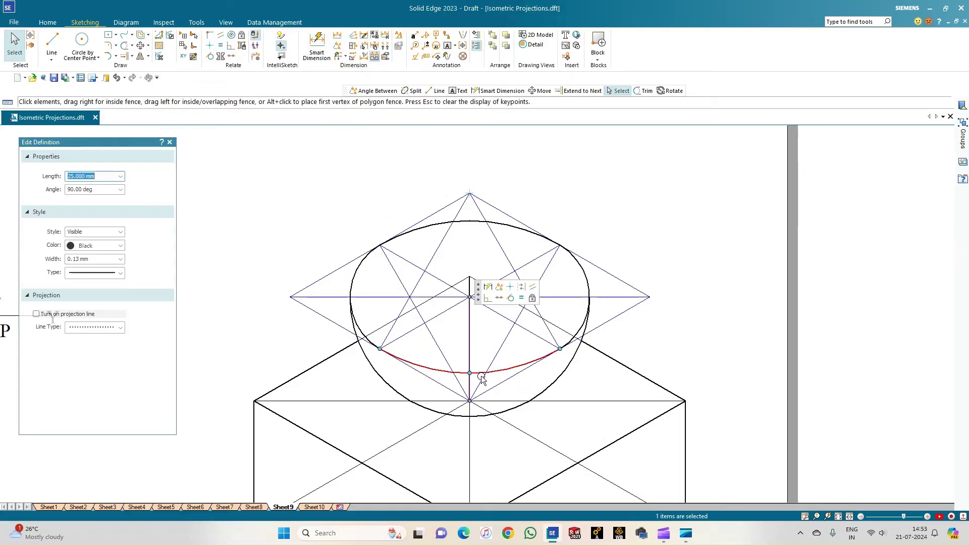
pyautogui.scroll(3, 494, 350)
pyautogui.click(790, 338)
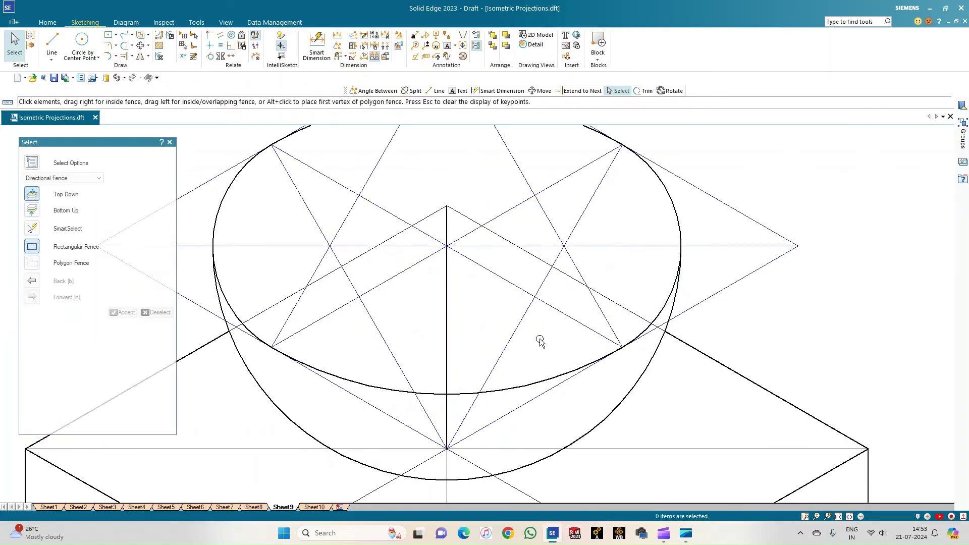
# Step: Trim away the thick vertical line between the prism's hidden back corner and the top-face centre
pyautogui.click(123, 48)
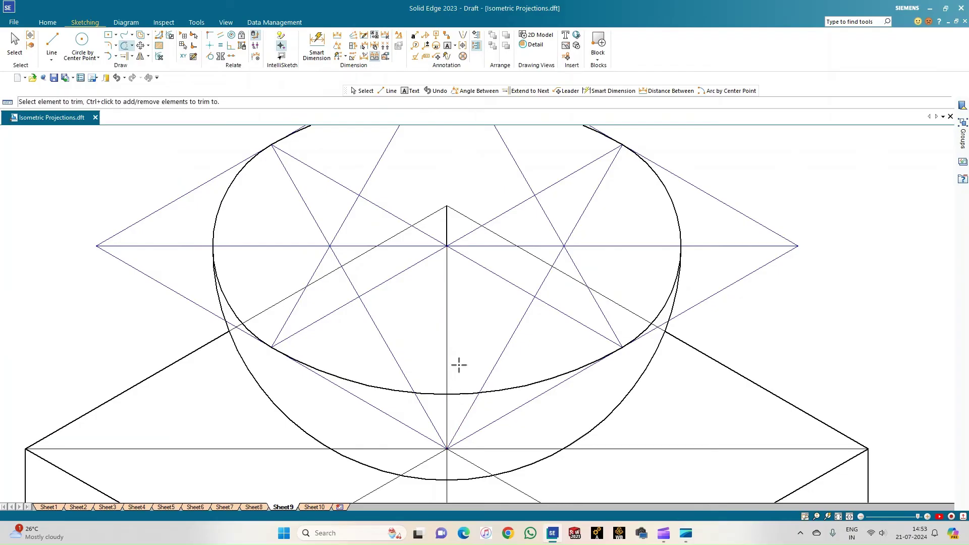
pyautogui.click(444, 236)
pyautogui.scroll(-2, 439, 320)
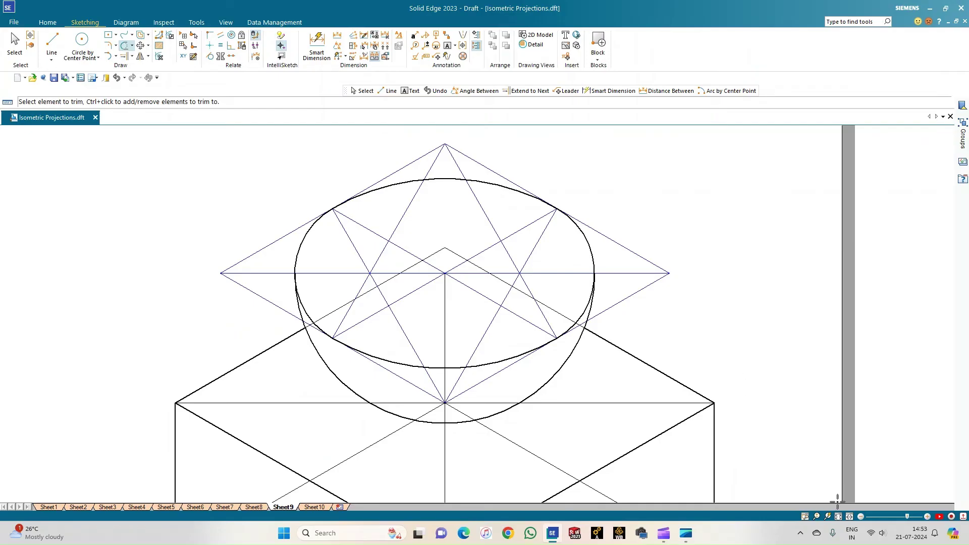
pyautogui.click(840, 516)
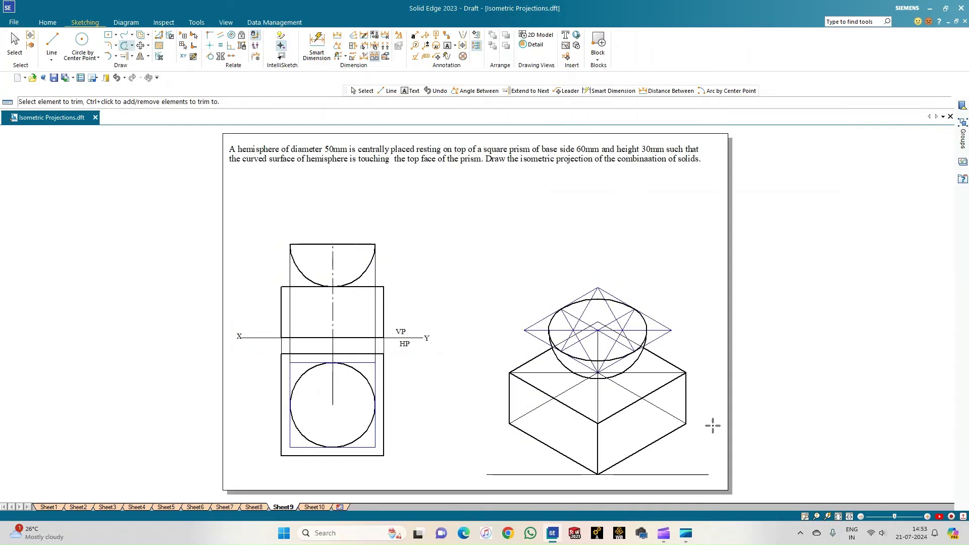
pyautogui.scroll(1, 716, 457)
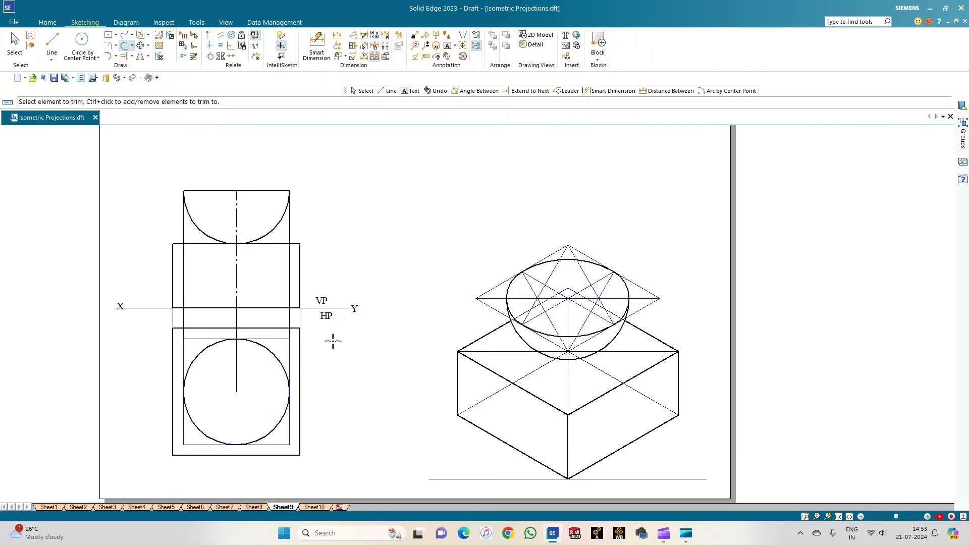
# Step: Scale the entire isometric drawing with its ground line by 0.816 about the prism's lowest front corner
pyautogui.click(14, 42)
pyautogui.moveTo(401, 194); pyautogui.dragTo(710, 483)
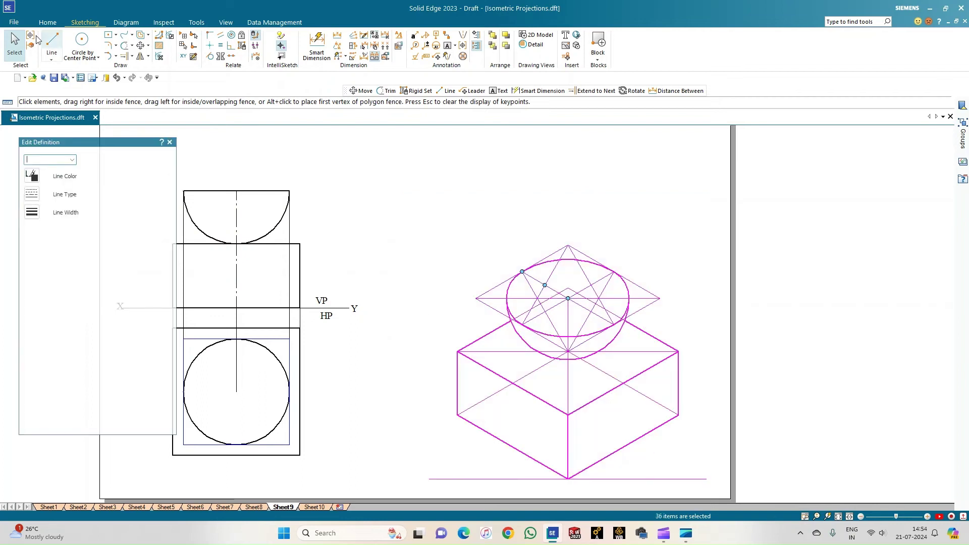
pyautogui.click(147, 56)
pyautogui.click(155, 79)
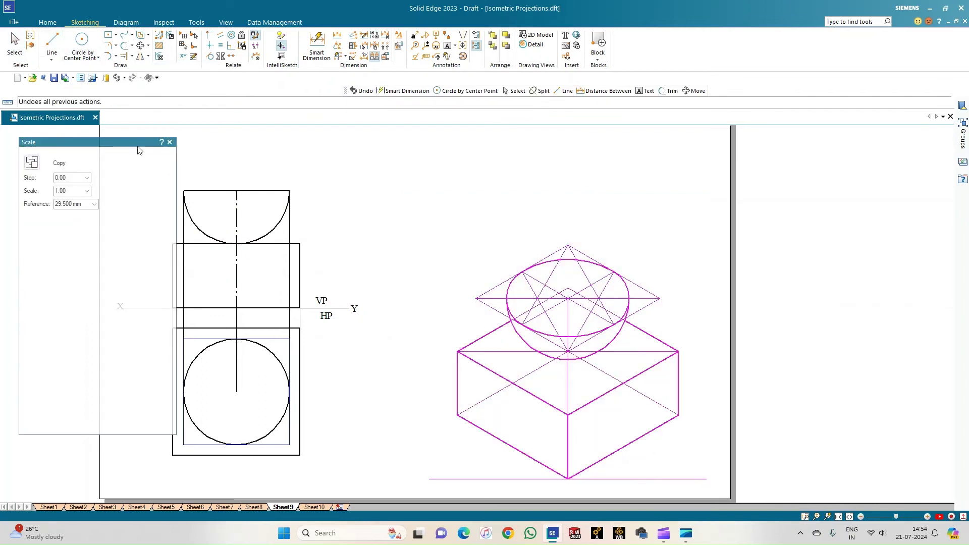
pyautogui.click(75, 192)
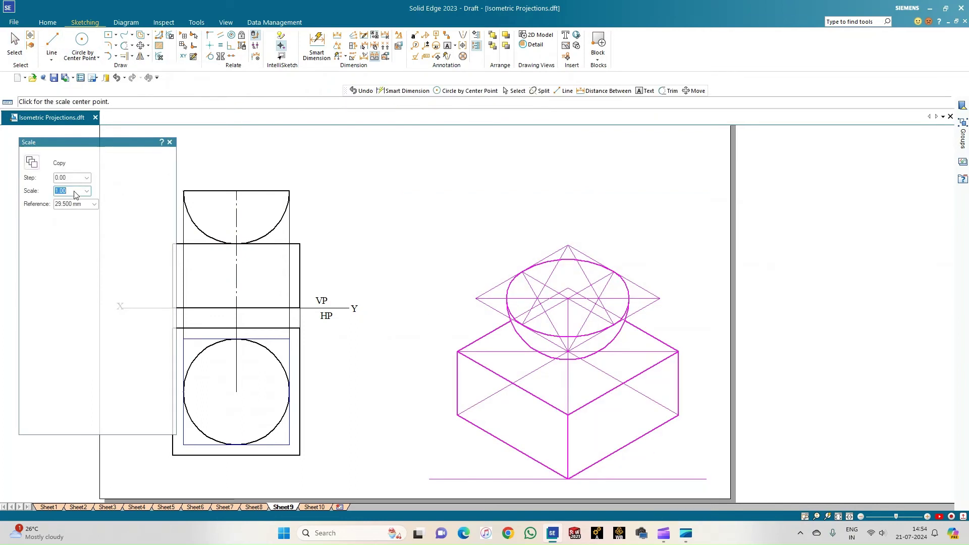
pyautogui.write('0.816')
pyautogui.press('Tab')
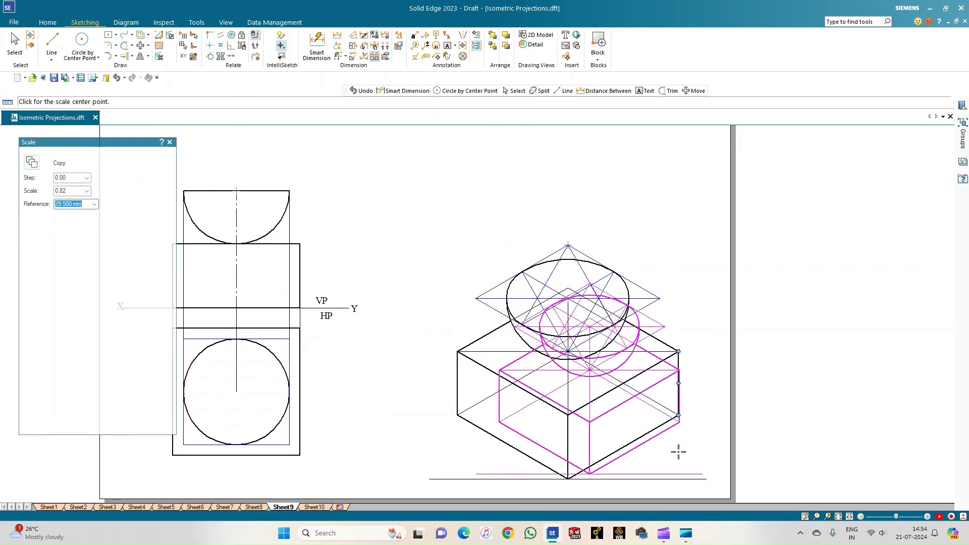
pyautogui.click(570, 478)
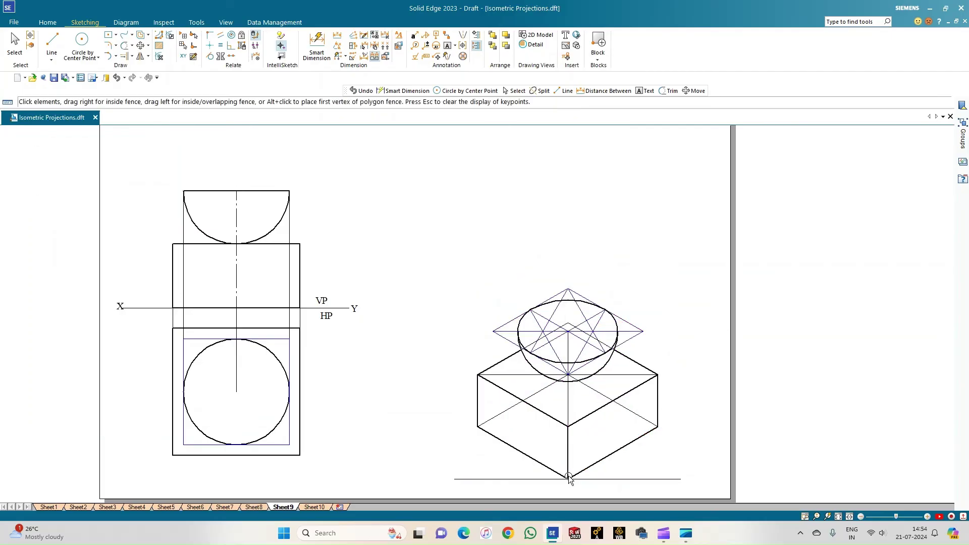
# Step: Dimension the top view with the square's vertical and horizontal sides and the circle's diameter
pyautogui.click(316, 45)
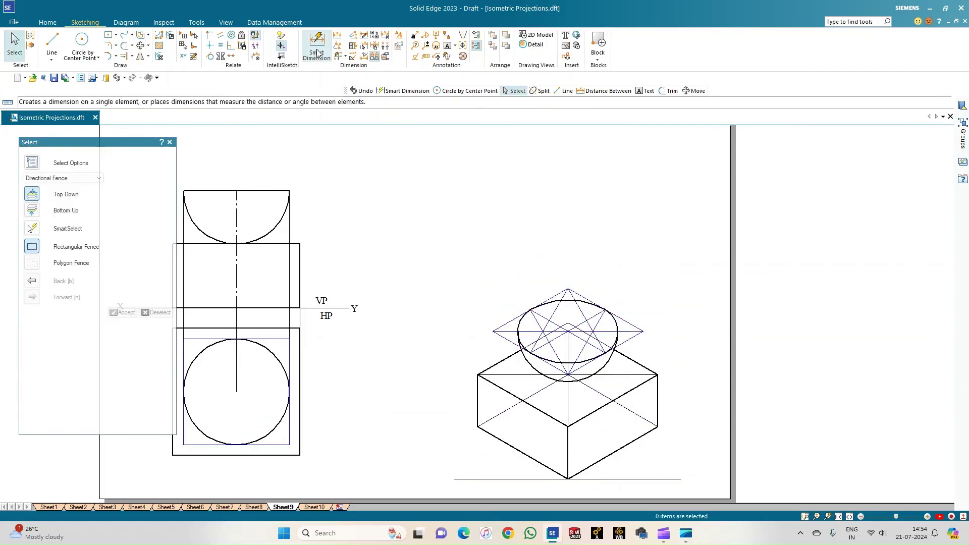
pyautogui.click(300, 376)
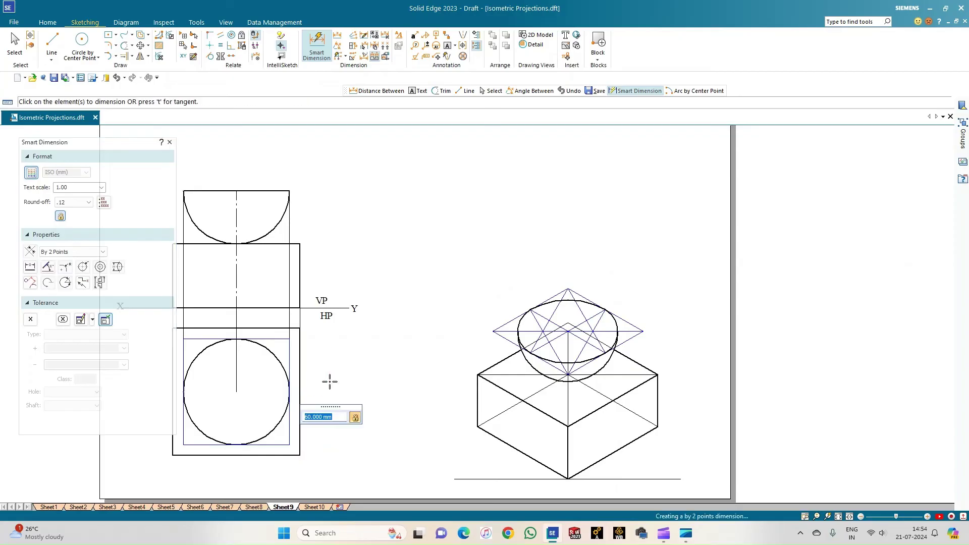
pyautogui.click(329, 383)
pyautogui.click(838, 516)
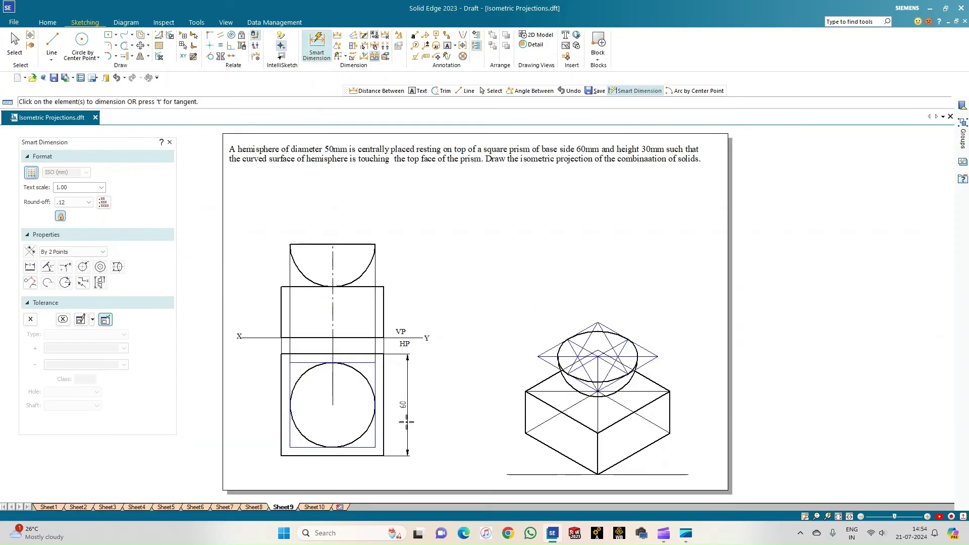
pyautogui.click(311, 370)
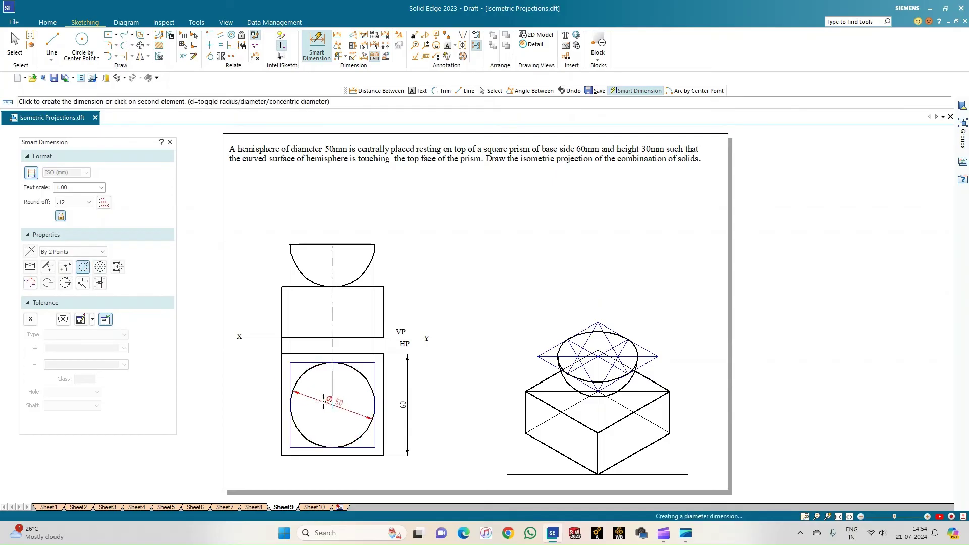
pyautogui.click(265, 404)
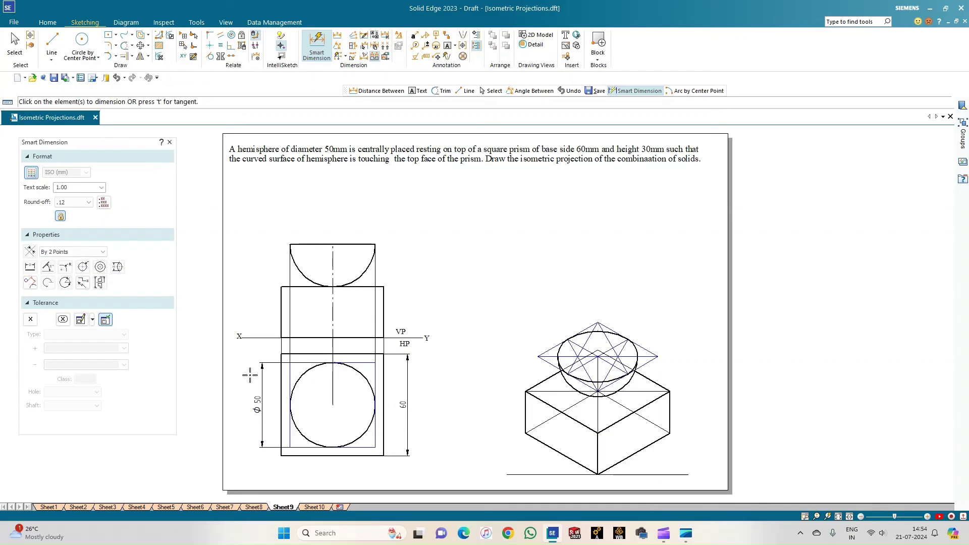
pyautogui.click(335, 456)
pyautogui.click(335, 473)
# Step: Dimension the heights of the prism and the hemisphere beside the front view
pyautogui.click(285, 294)
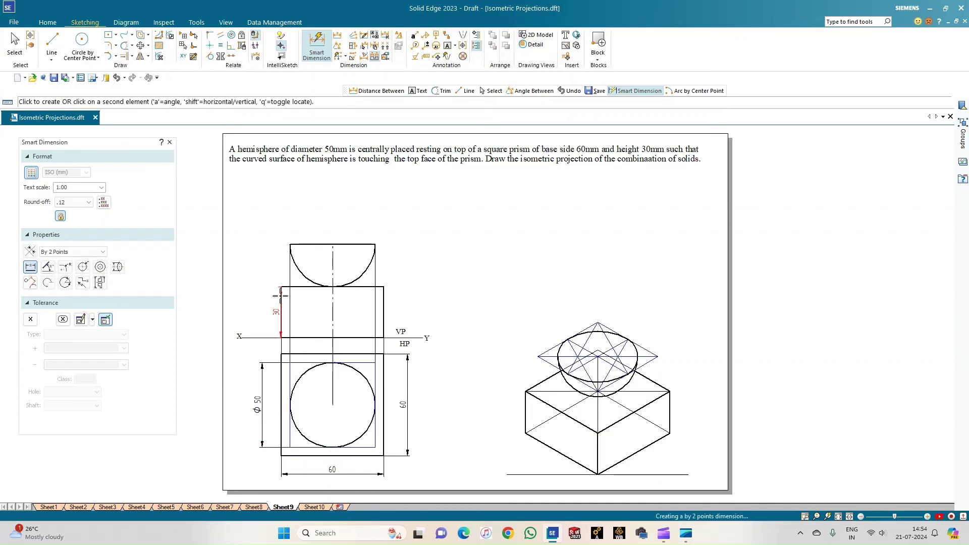
pyautogui.click(266, 268)
pyautogui.click(353, 281)
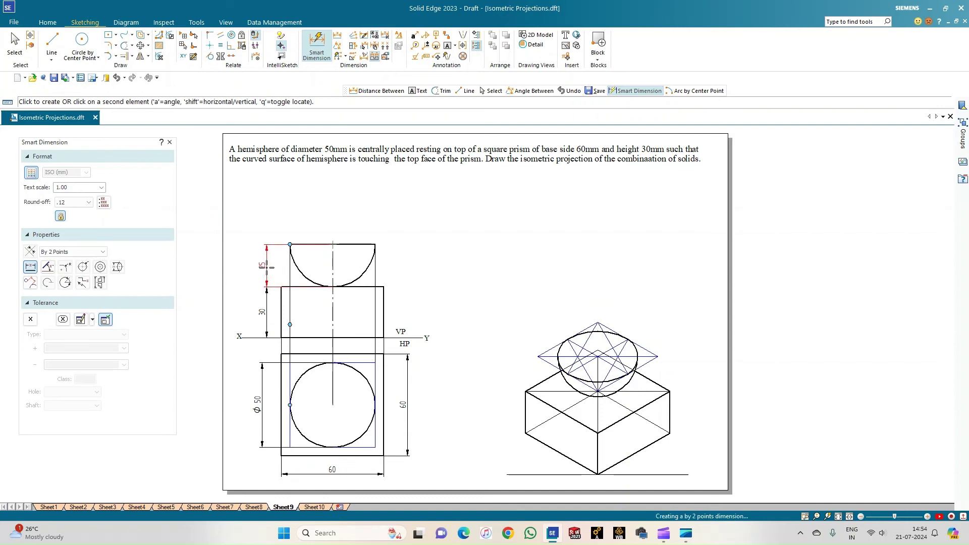
pyautogui.click(264, 267)
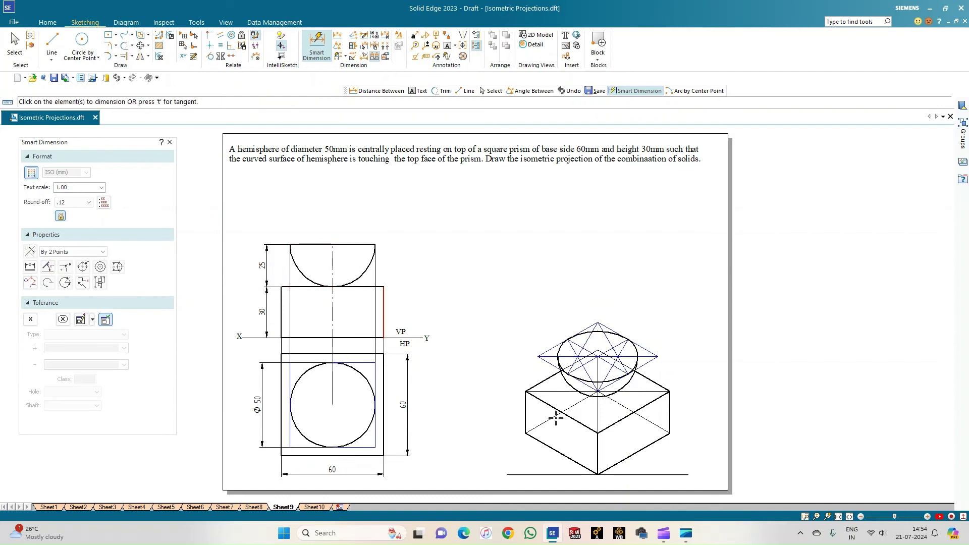
# Step: Dimension the isometric prism's right vertical edge as a driven dimension and override its value with 30 mm
pyautogui.click(554, 443)
pyautogui.scroll(1, 733, 441)
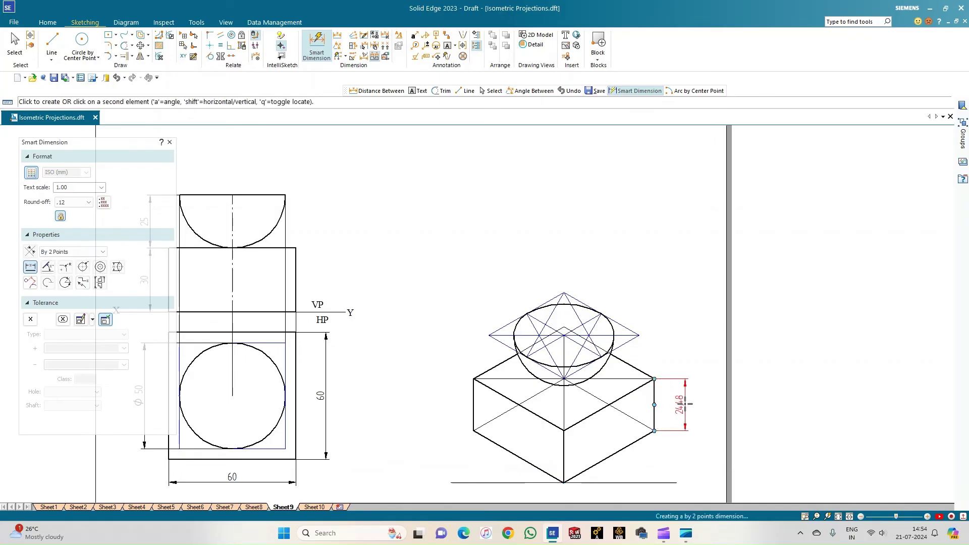
pyautogui.rightClick(684, 404)
pyautogui.click(685, 404)
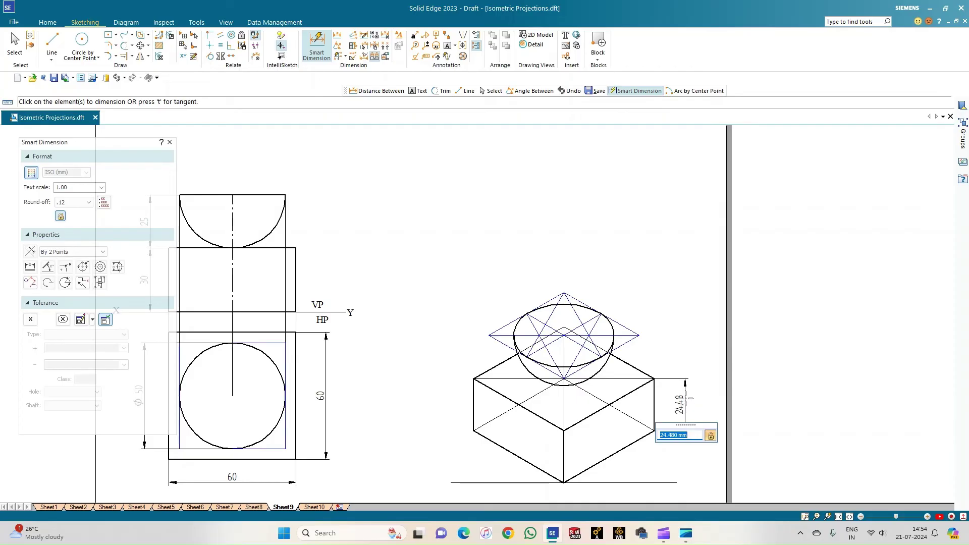
pyautogui.click(706, 436)
pyautogui.write('30')
pyautogui.press('Return')
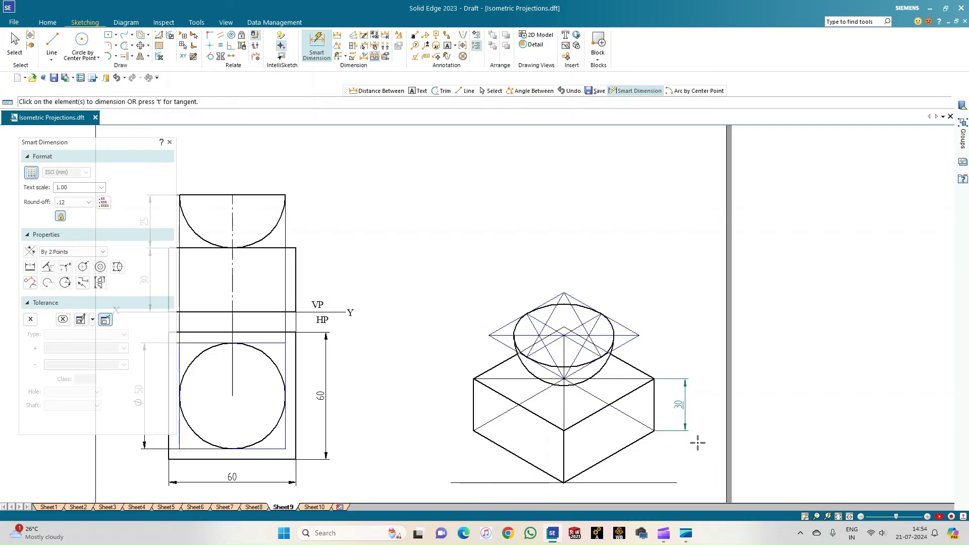
# Step: Add an aligned driven dimension to the isometric prism's lower-left base edge and override its value with 60 mm
pyautogui.click(495, 444)
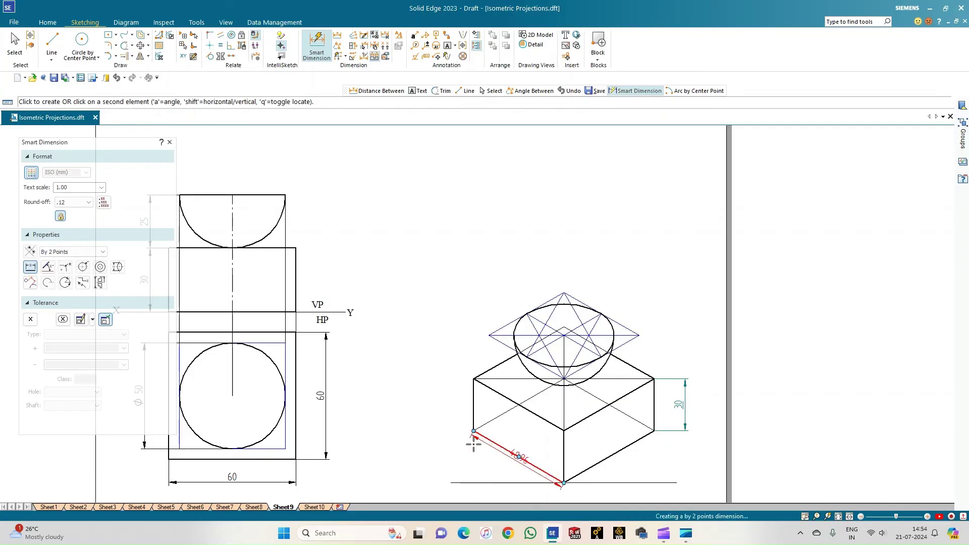
pyautogui.click(429, 418)
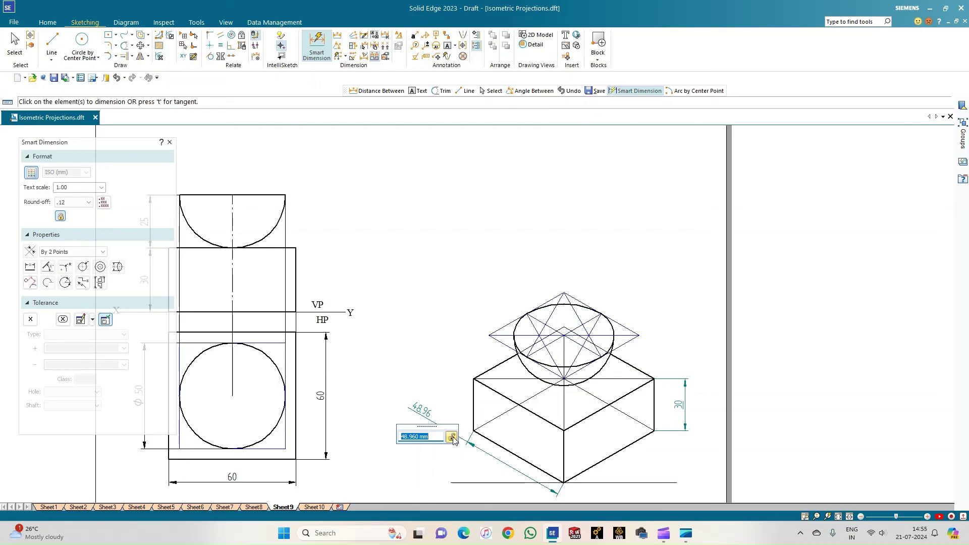
pyautogui.write('60')
pyautogui.press('Return')
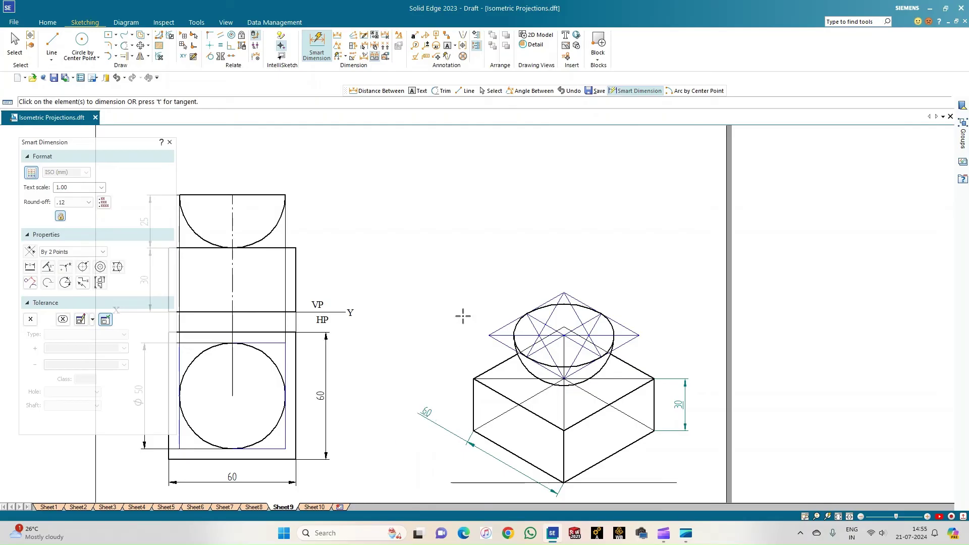
# Step: Dimension the isometric hemisphere's height from its centre to the prism's top-face centre as a driven dimension and override its value with 25 mm
pyautogui.scroll(3, 585, 353)
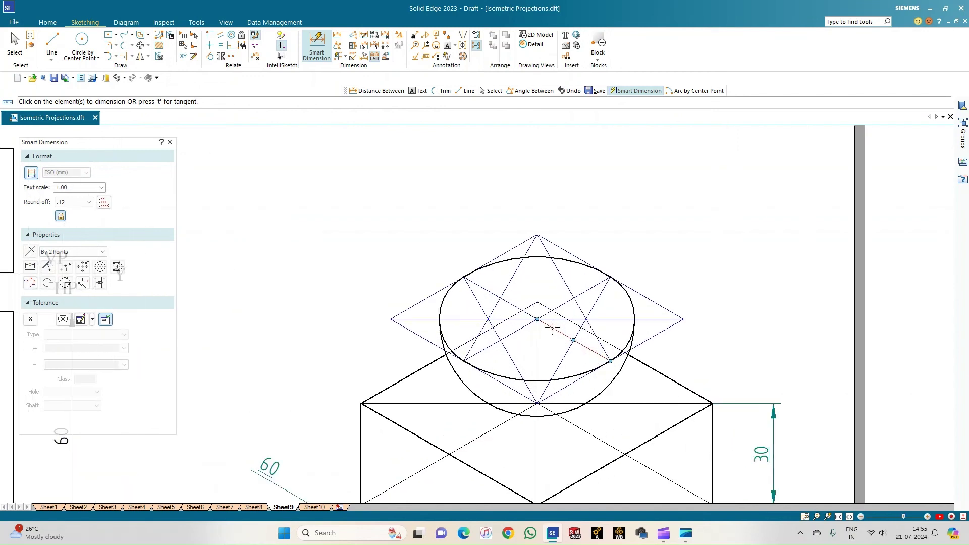
pyautogui.click(337, 34)
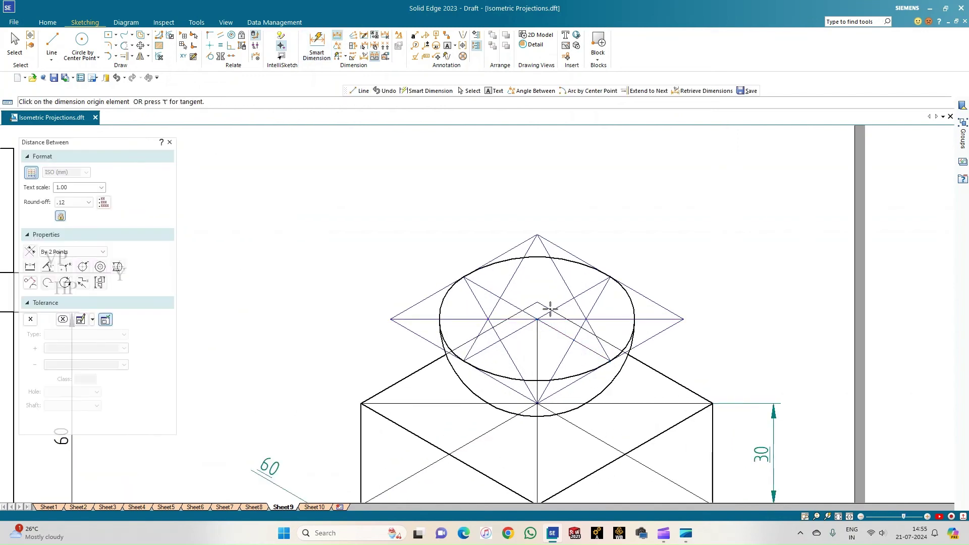
pyautogui.click(536, 320)
pyautogui.click(537, 403)
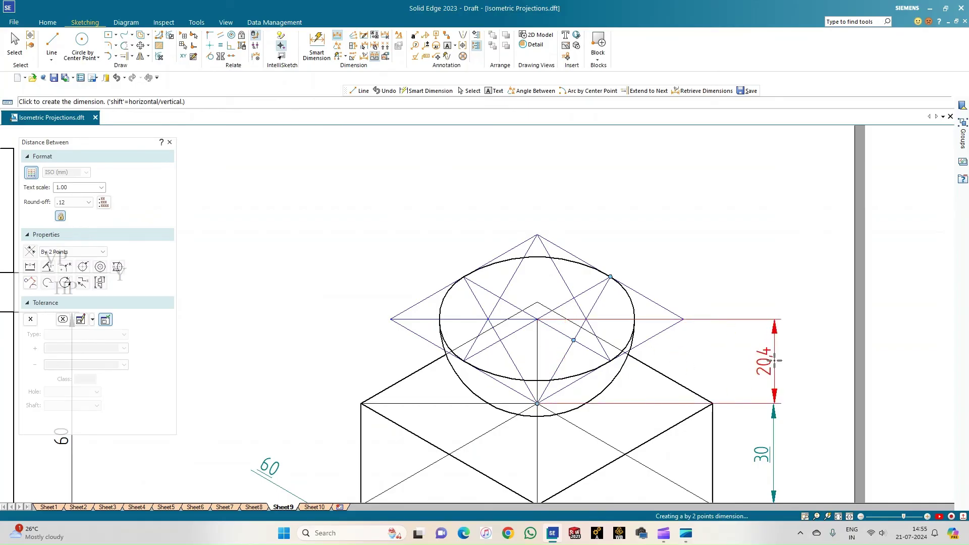
pyautogui.click(776, 360)
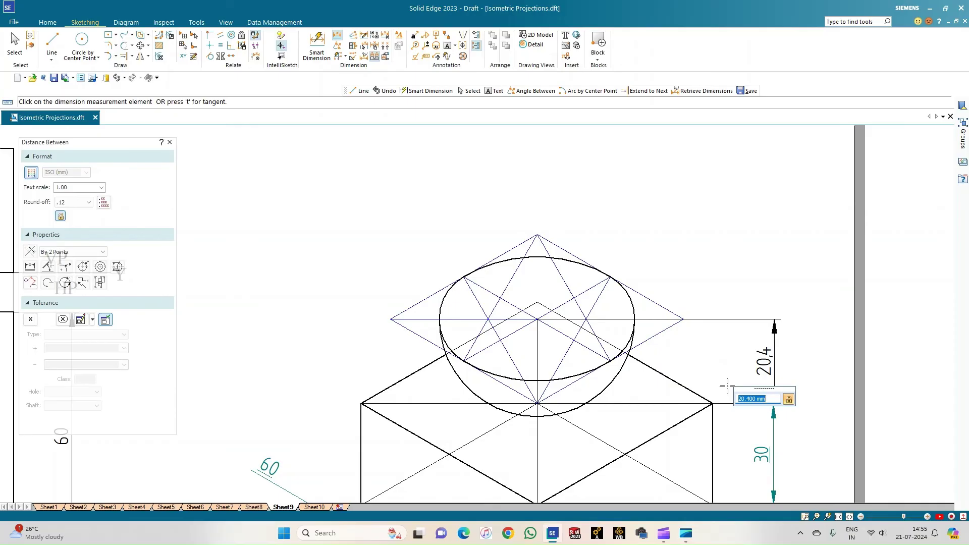
pyautogui.click(789, 399)
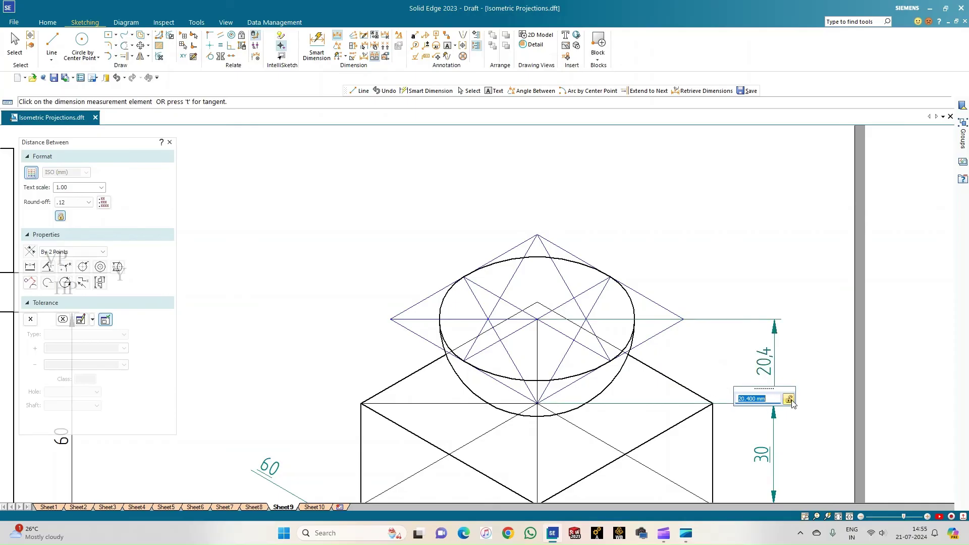
pyautogui.write('25')
pyautogui.press('Return')
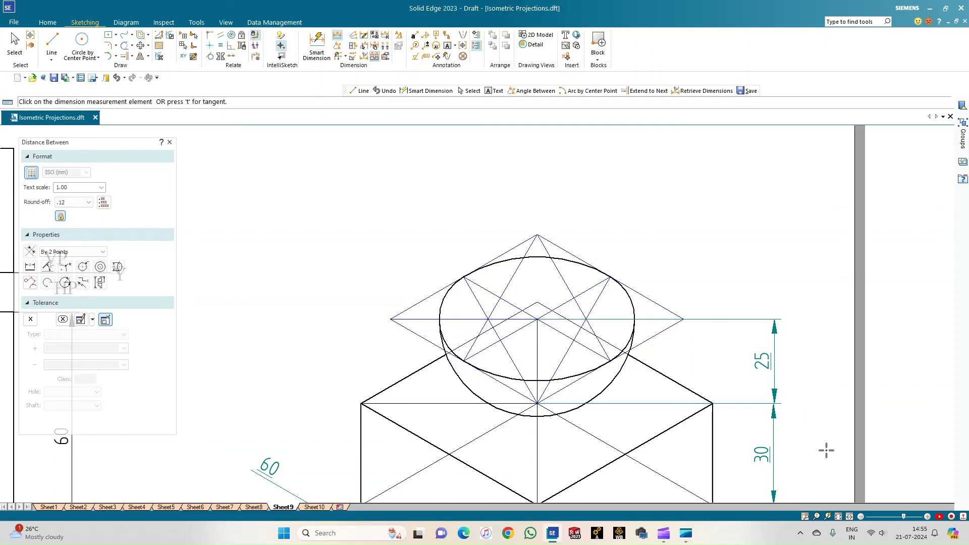
# Step: Add the text "ISO" beside the isometric view's 60 mm dimension and shift it slightly to align with the value
pyautogui.scroll(-1, 826, 451)
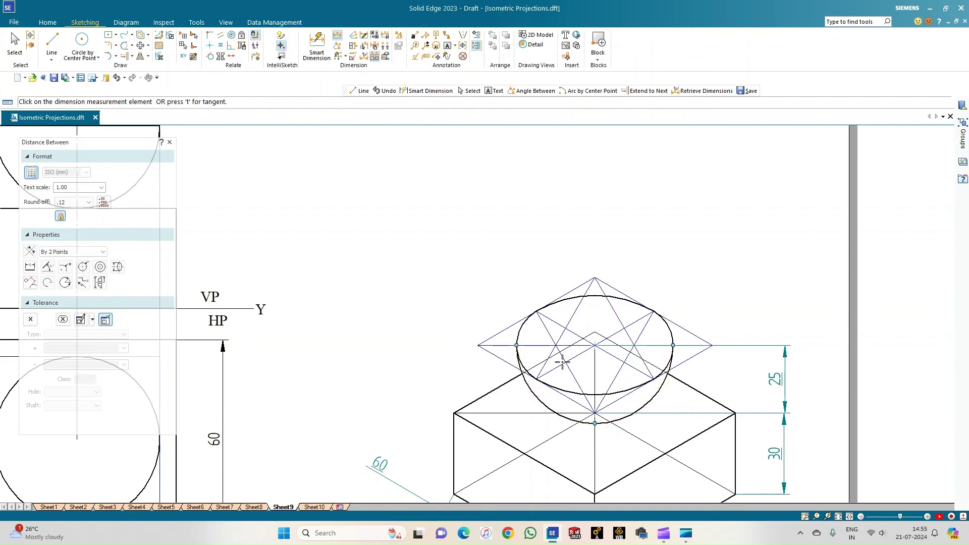
pyautogui.scroll(3, 611, 358)
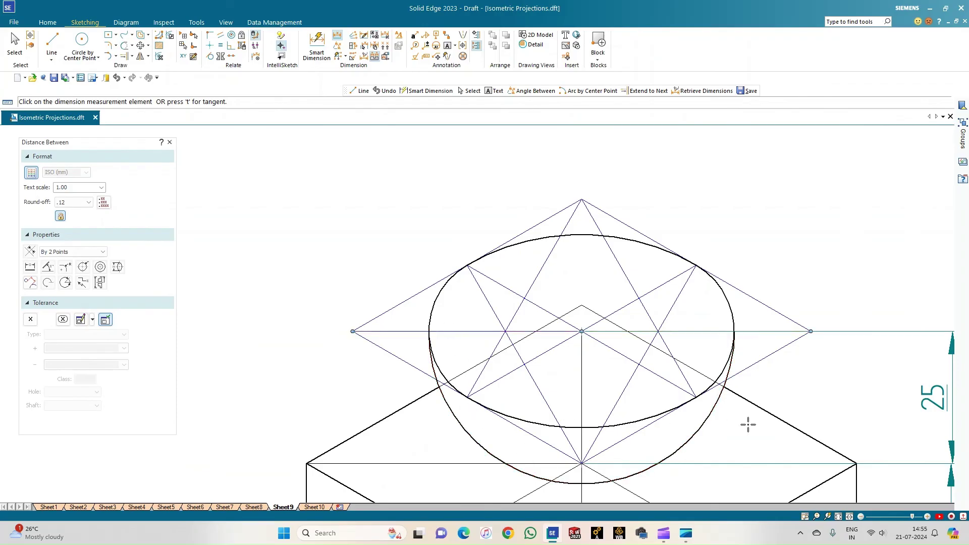
pyautogui.click(850, 516)
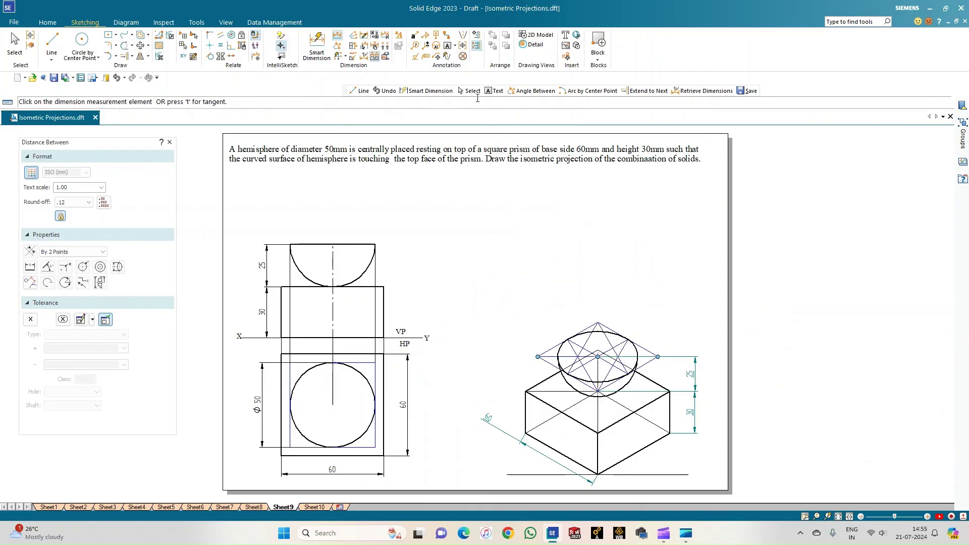
pyautogui.click(447, 46)
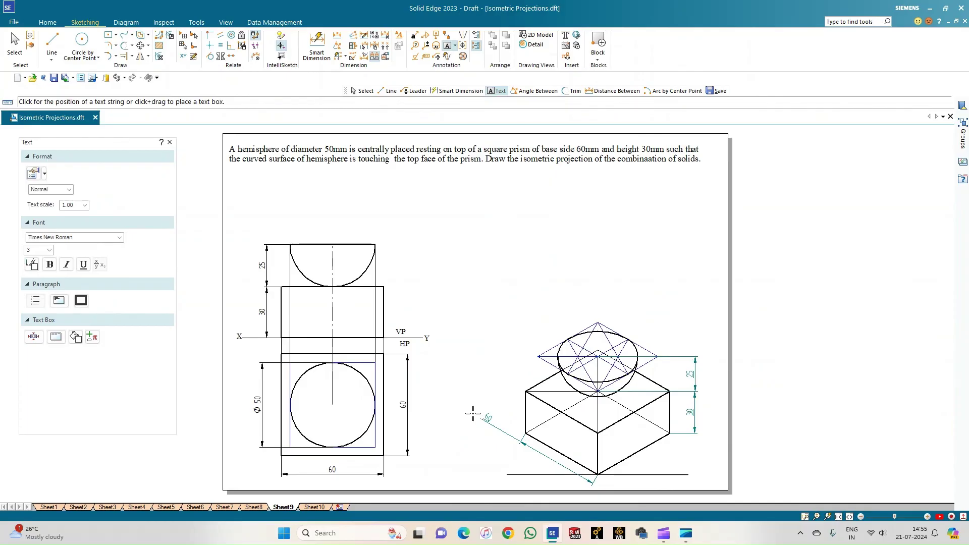
pyautogui.click(475, 405)
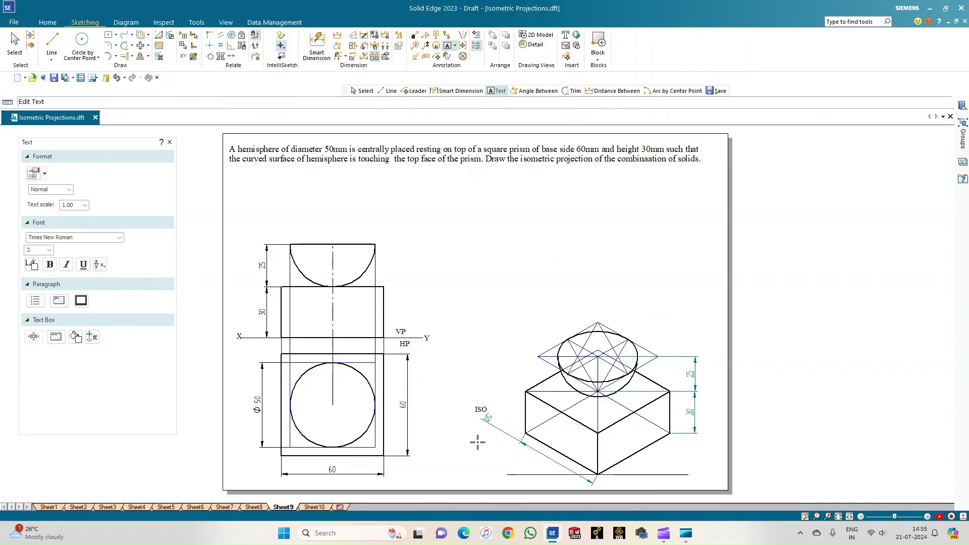
pyautogui.click(15, 46)
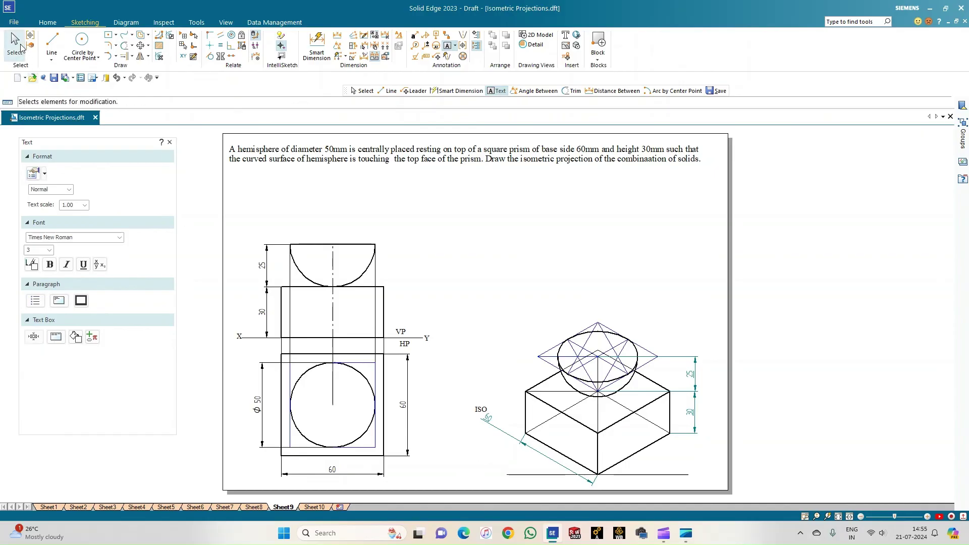
pyautogui.click(478, 406)
pyautogui.moveTo(478, 406); pyautogui.dragTo(479, 407)
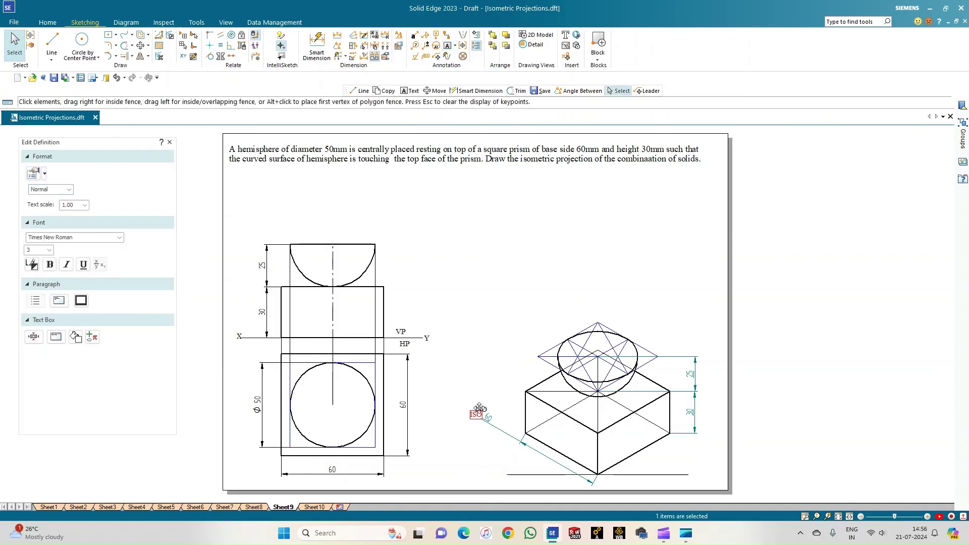
pyautogui.click(482, 387)
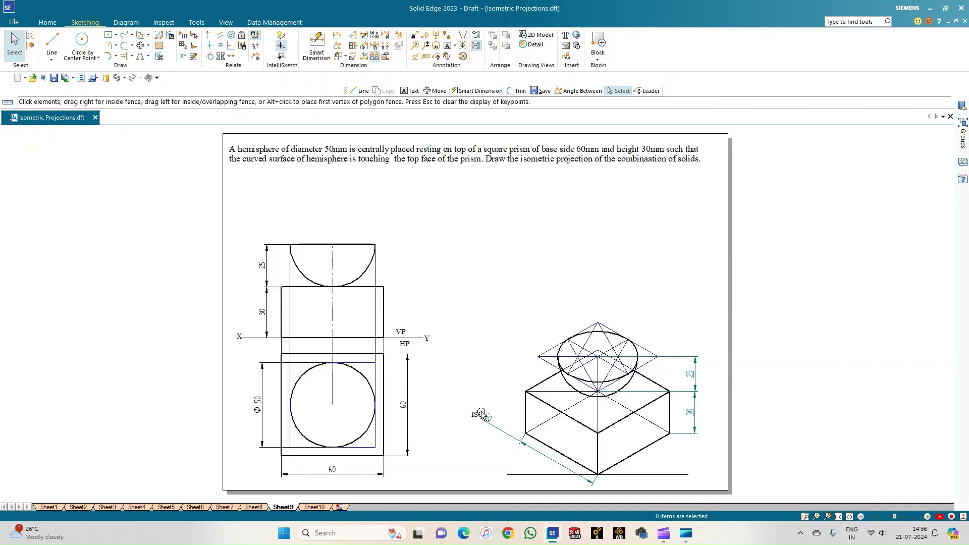
# Step: Copy the "ISO" label and paste it beside the isometric view's 25 mm and 30 mm height dimensions
pyautogui.click(478, 414)
pyautogui.click(477, 417)
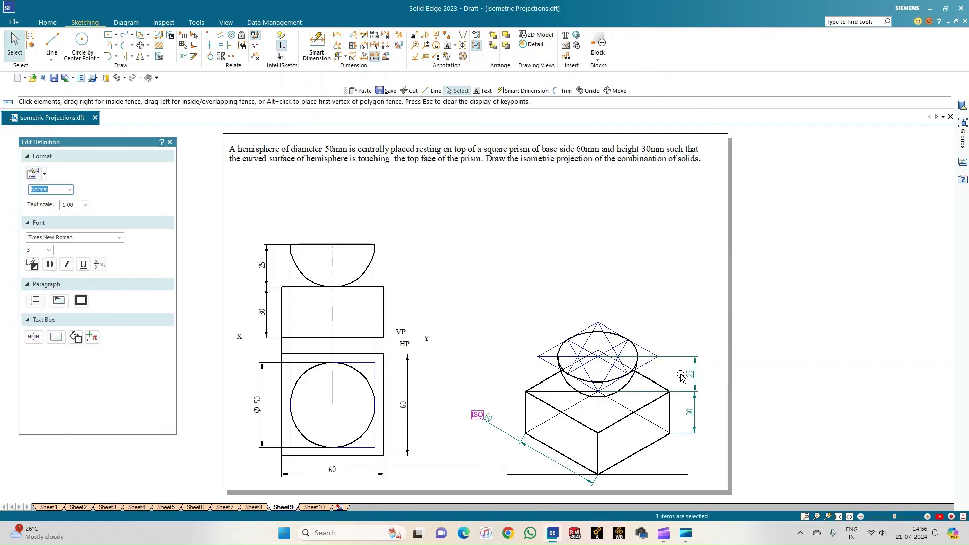
pyautogui.hotkey('ctrl', 'c')
pyautogui.hotkey('ctrl', 'v')
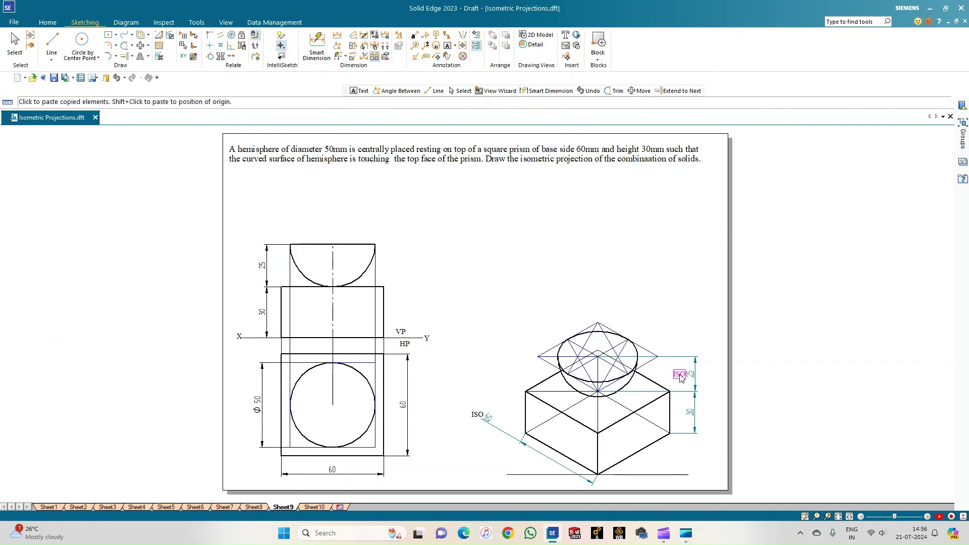
pyautogui.click(681, 375)
pyautogui.click(680, 412)
pyautogui.press('Escape')
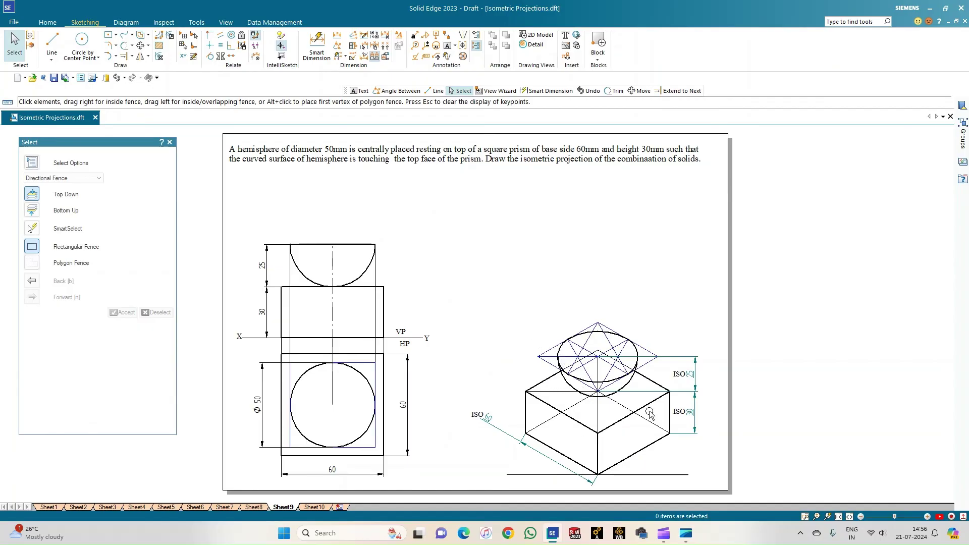
pyautogui.scroll(3, 651, 416)
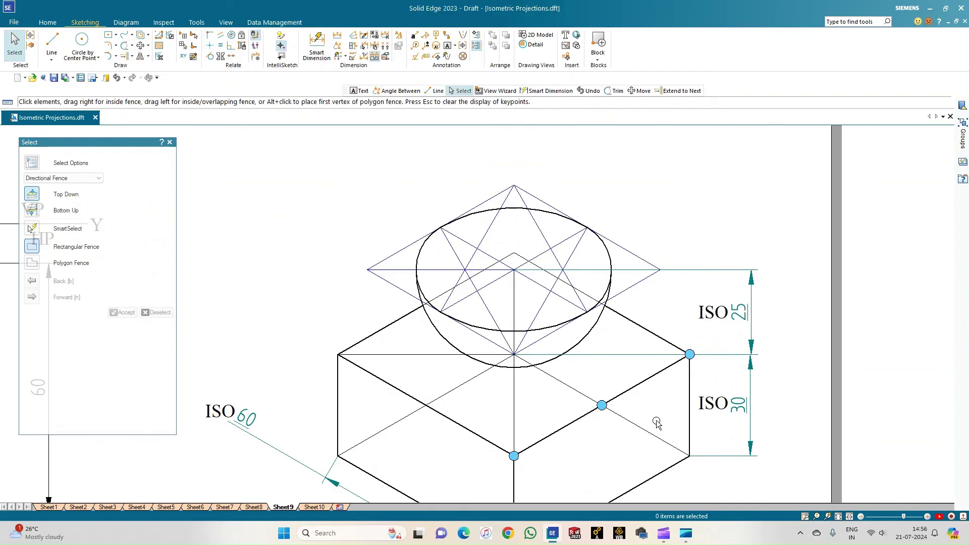
pyautogui.scroll(-4, 656, 423)
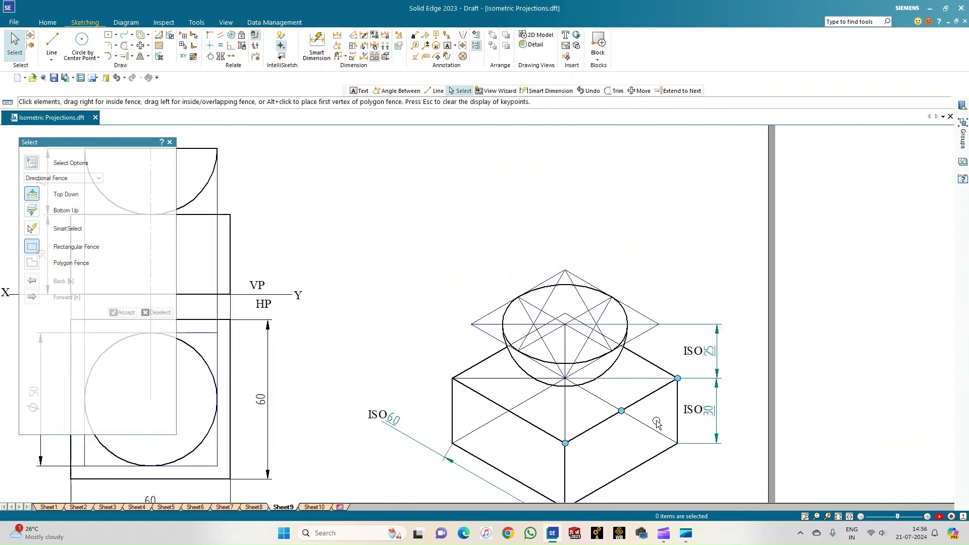
pyautogui.click(838, 517)
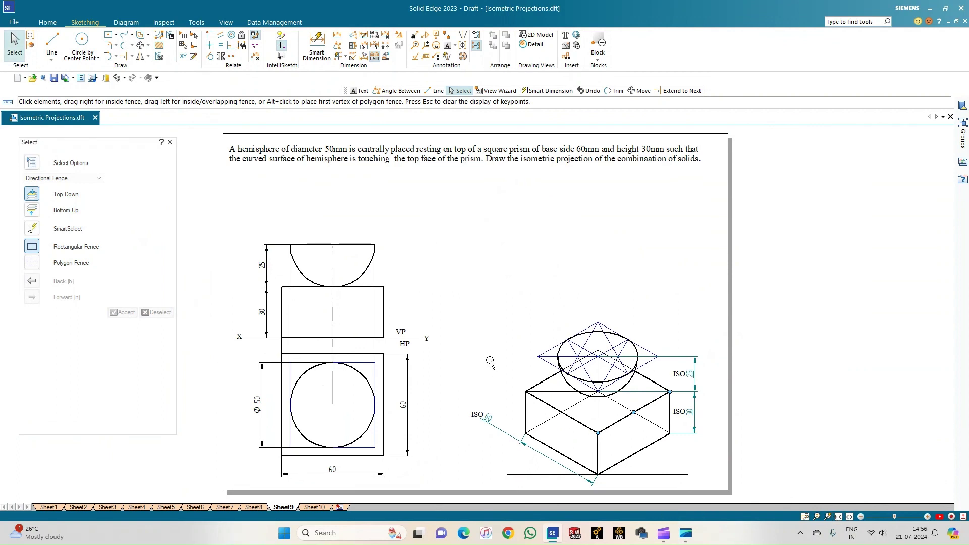